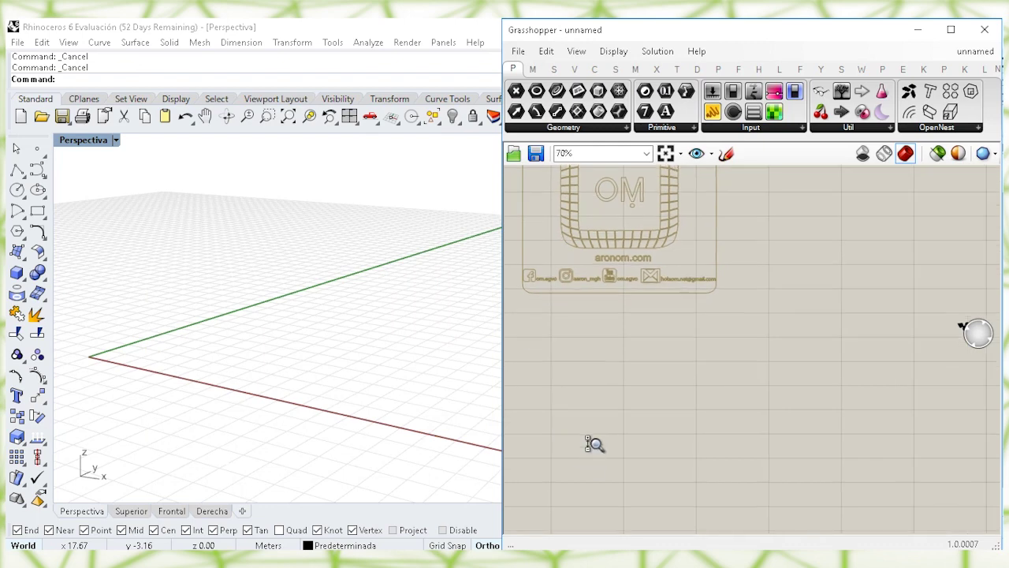
- Add an XZ Plane component to the empty area of the Grasshopper canvas
right_drag(604, 408, 612, 388)
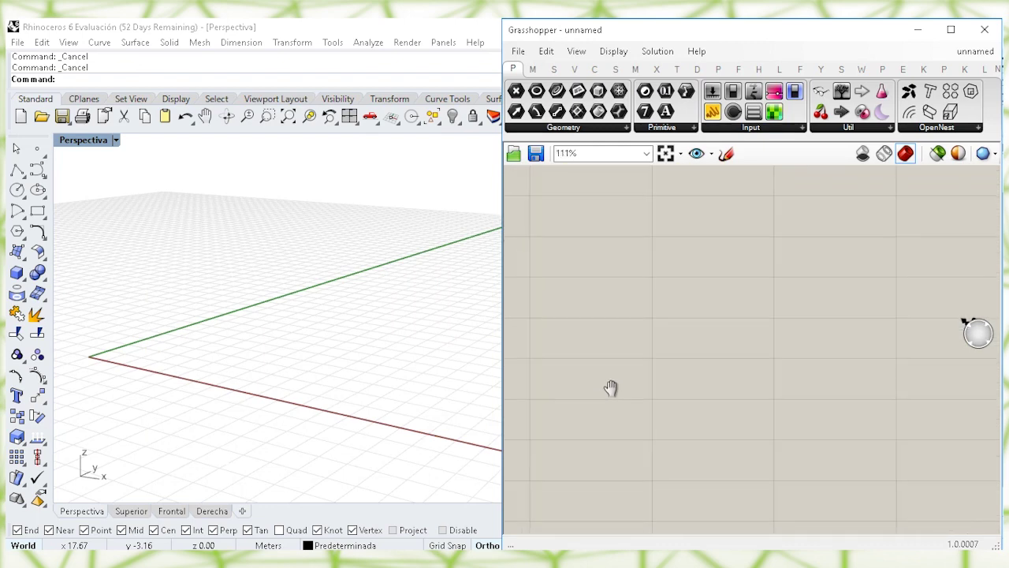
double_click(592, 323)
text(xz)
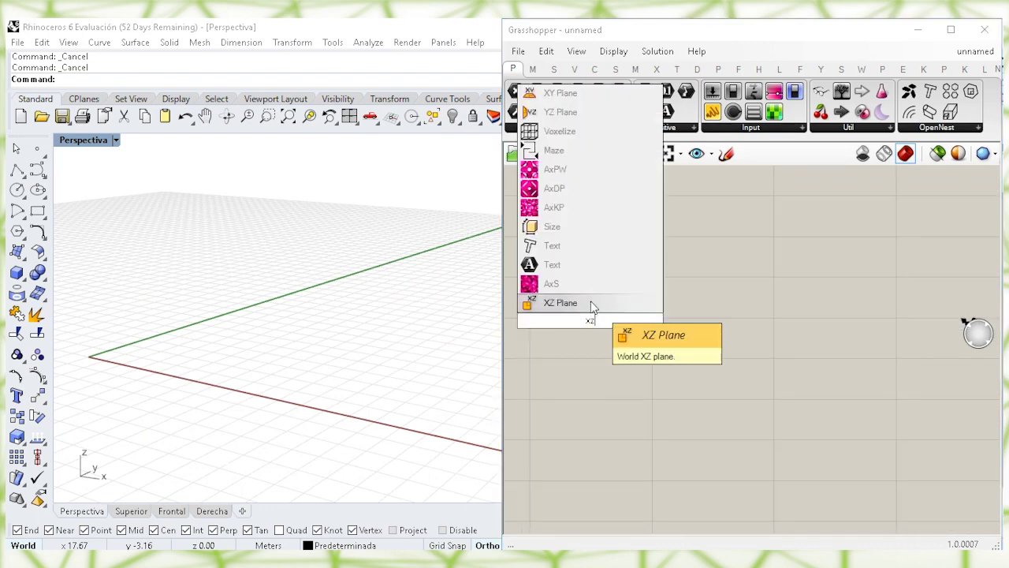
click(592, 306)
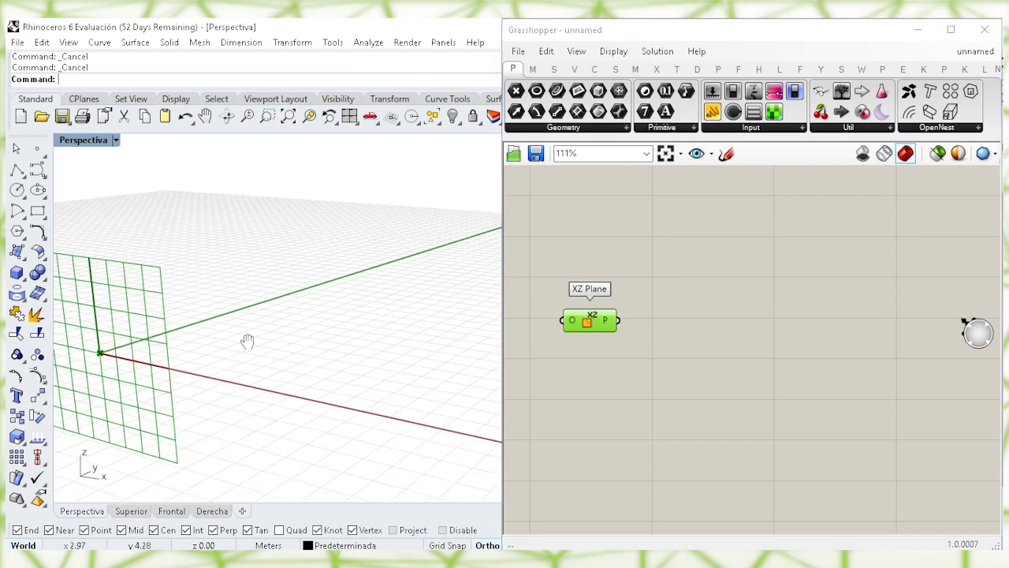
shift+right_drag(240, 344, 299, 334)
click(680, 317)
- Add a Rectangle component beside the XZ Plane and wire the plane output into its P input
double_click(673, 300)
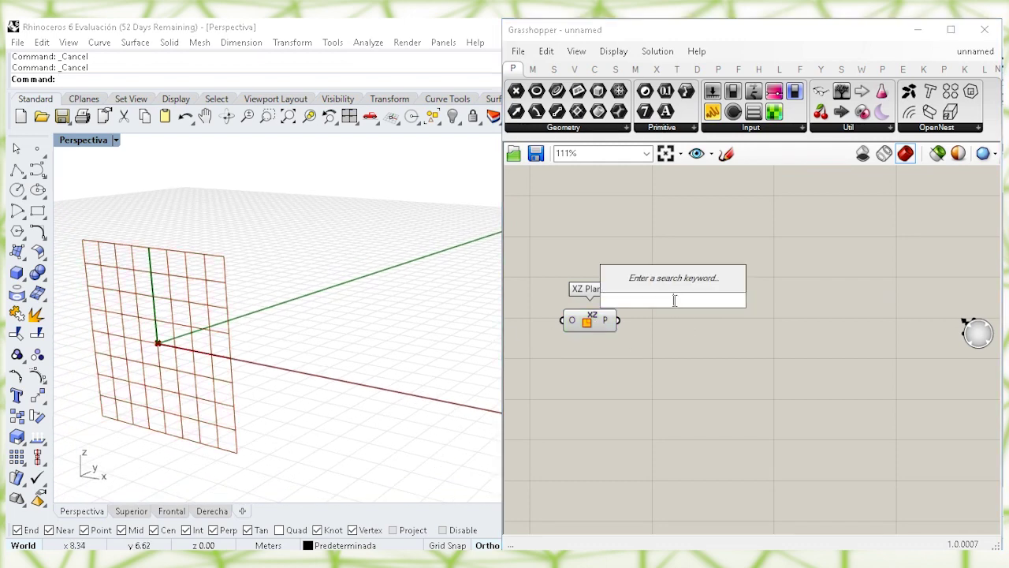
text(rec)
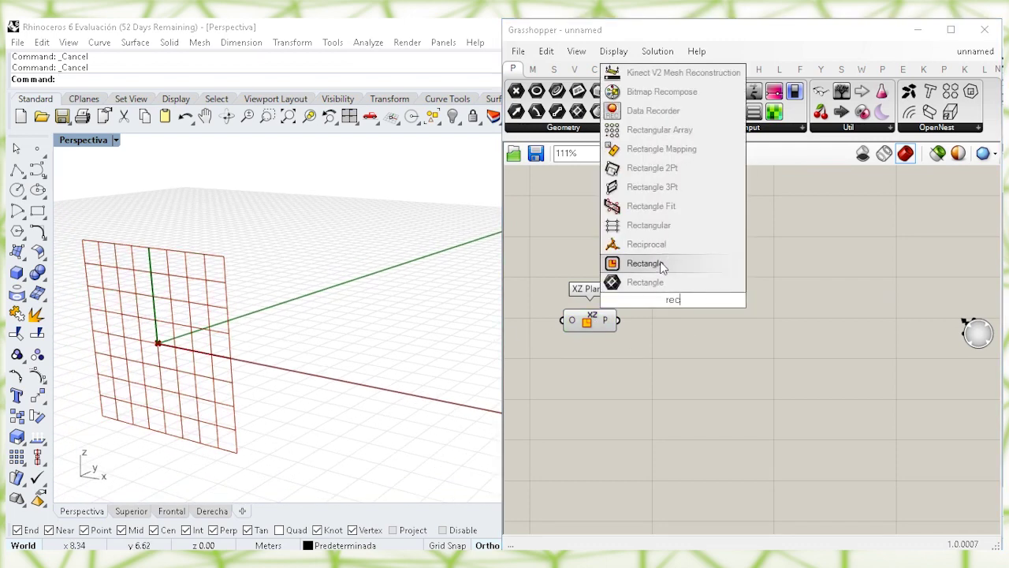
click(661, 262)
drag(653, 283, 620, 319)
drag(675, 298, 739, 343)
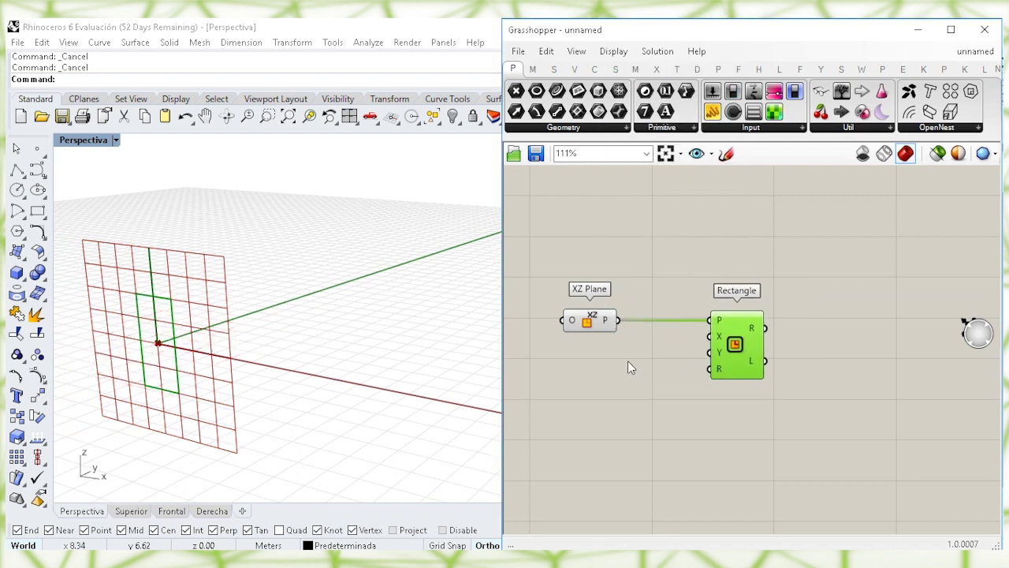
- Create a 10.84 number slider and connect it to the Rectangle's X size input
click(627, 360)
double_click(583, 359)
text(10)
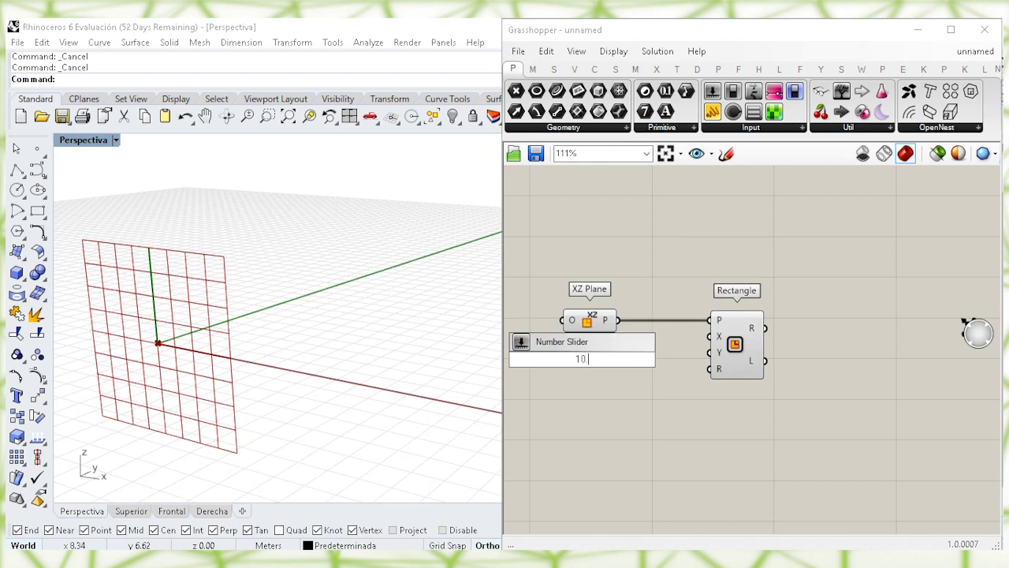
text(.84)
key(Return)
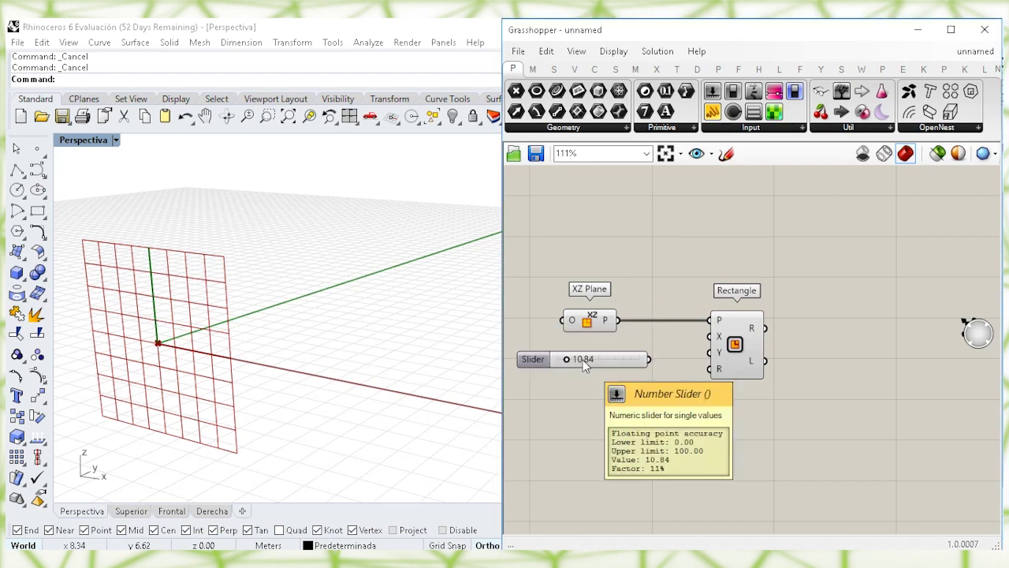
drag(715, 337, 660, 368)
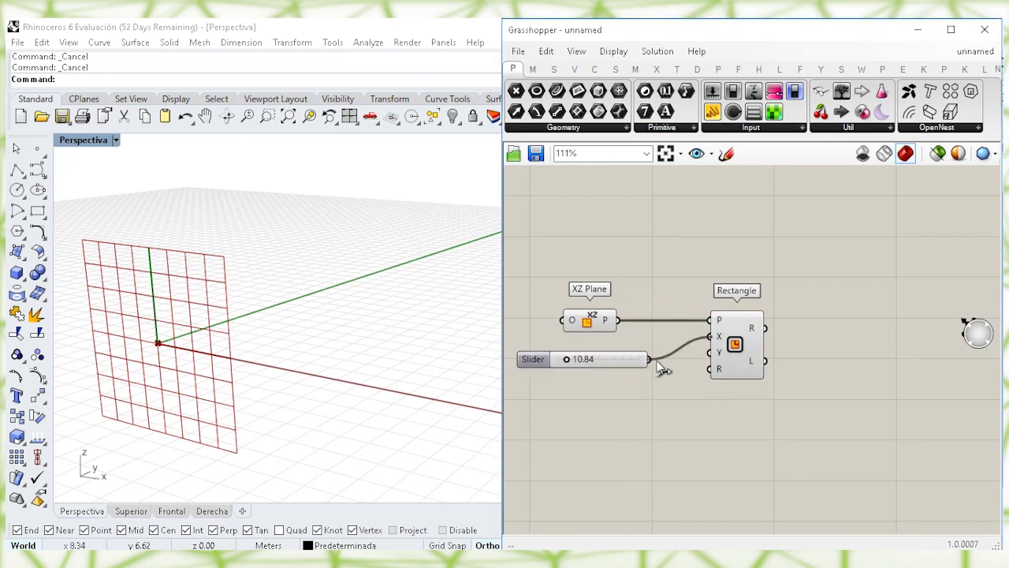
click(619, 362)
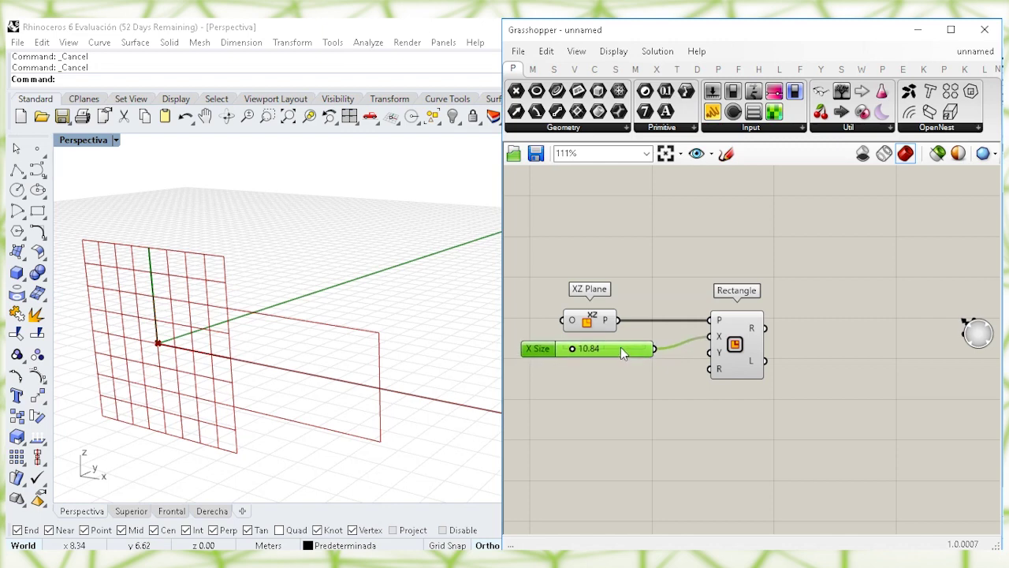
- Create a 6.10 number slider and connect it to the Rectangle's Y size input
double_click(588, 382)
text(6)
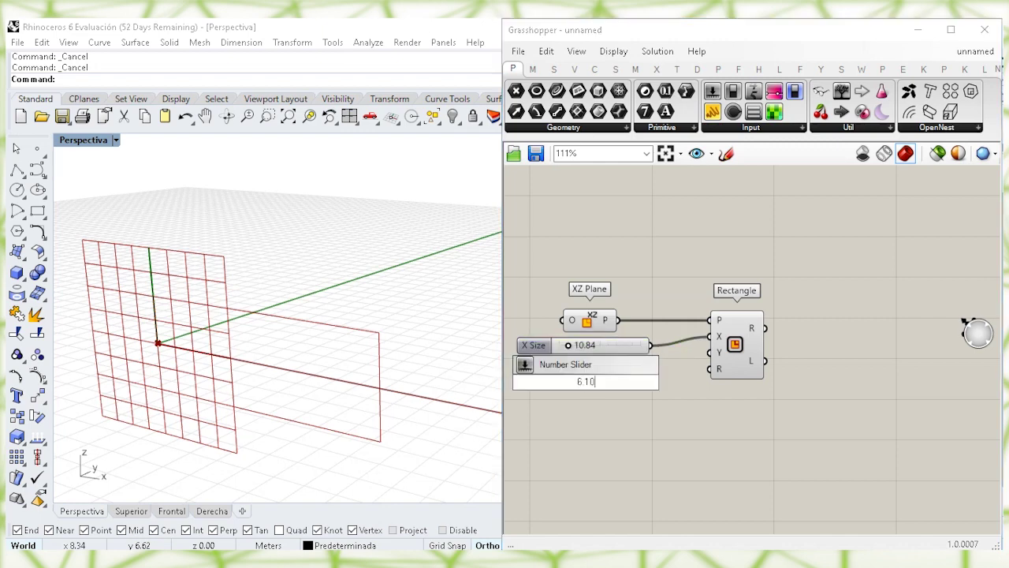
text(.10)
key(Return)
drag(707, 354, 654, 385)
- Turn off the viewport preview of the XZ Plane component
click(594, 318)
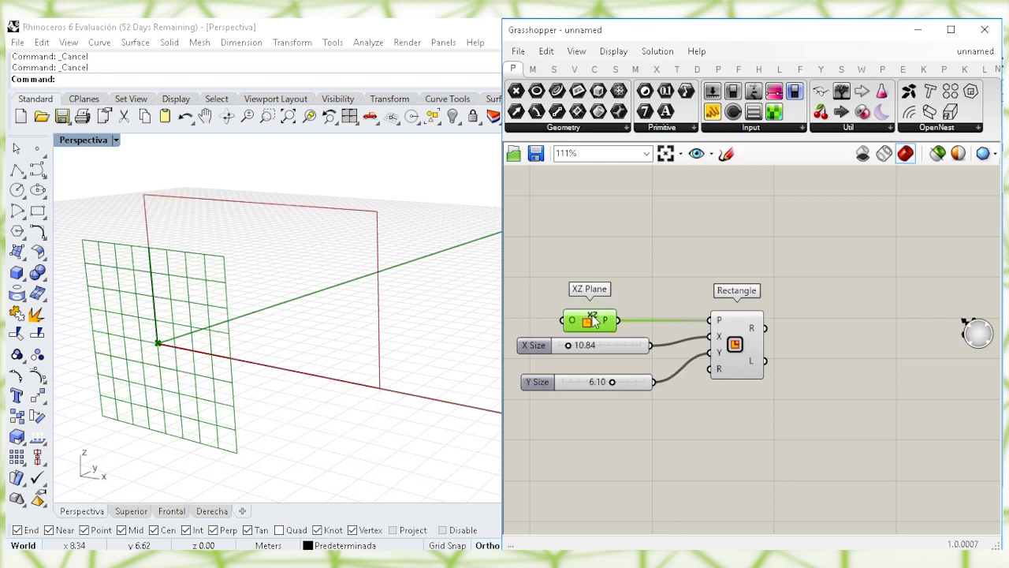
right_click(618, 251)
click(666, 268)
click(729, 349)
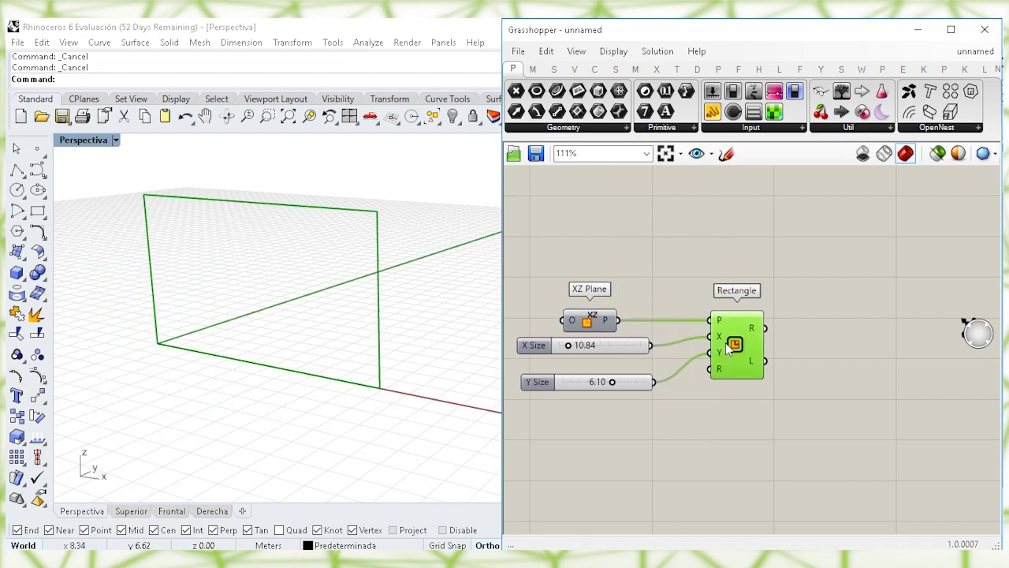
- Add a Boundary Surfaces component and feed it the Rectangle's R output as edges
right_drag(839, 330, 787, 323)
click(787, 323)
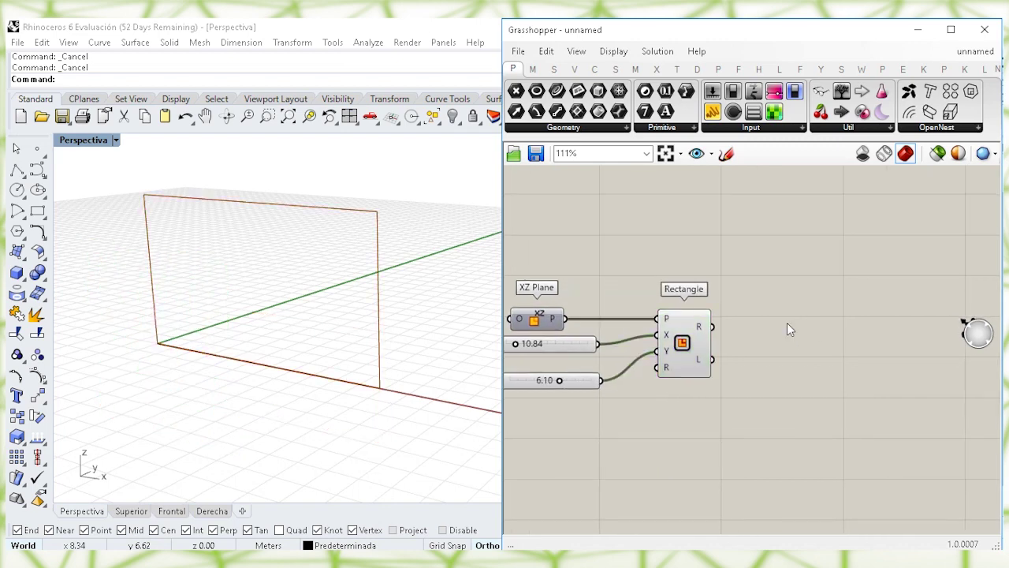
double_click(744, 330)
text(bound)
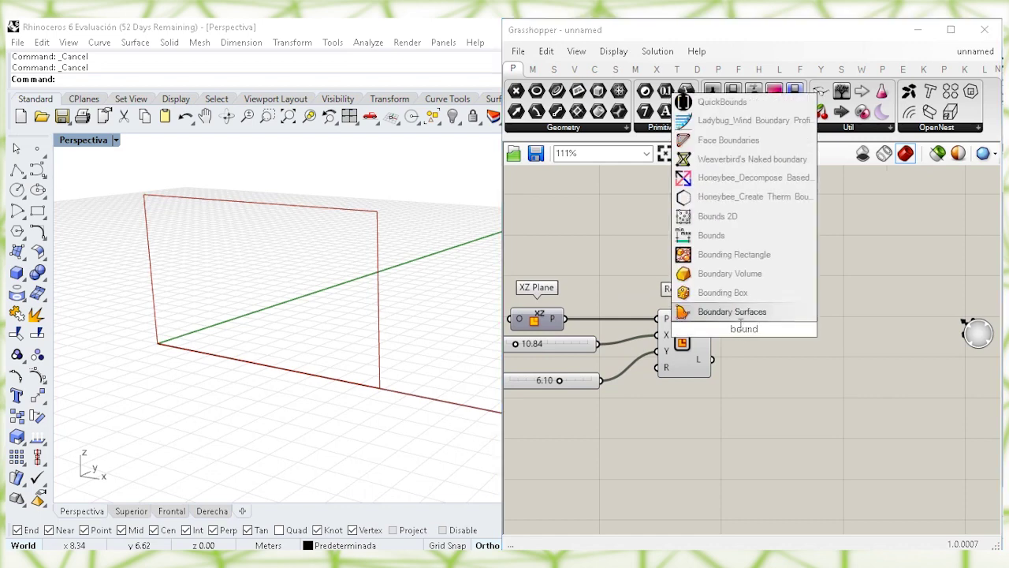
click(742, 313)
mouse_move(740, 320)
mouse_down()
mouse_move(751, 320)
mouse_move(713, 326)
mouse_move(751, 329)
mouse_up()
- Add a Divide Surface component next to Boundary Surfaces and connect the boundary surface to its S input
right_drag(783, 364, 738, 365)
click(738, 365)
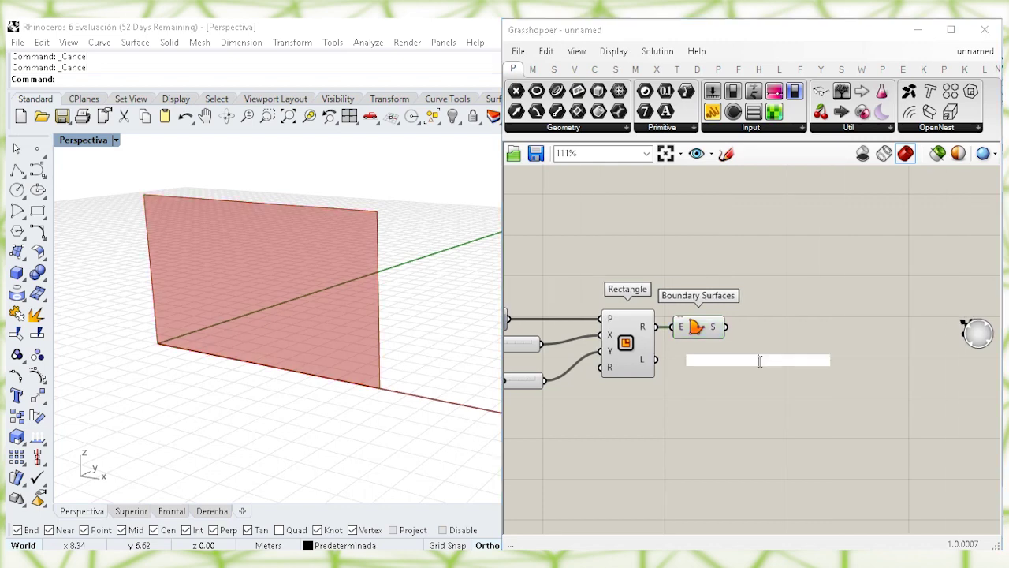
double_click(758, 361)
text(divi)
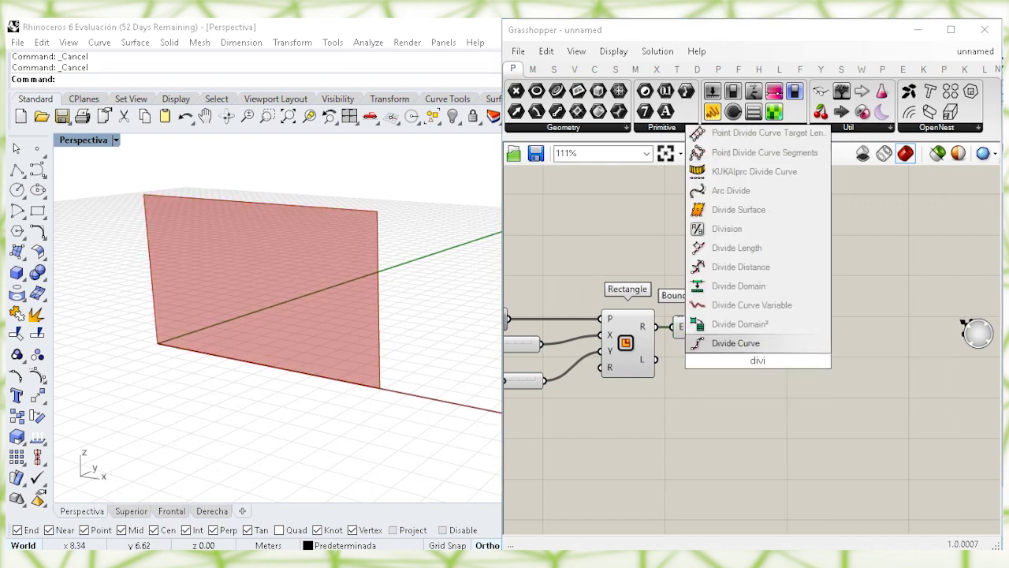
click(755, 212)
drag(753, 350, 724, 326)
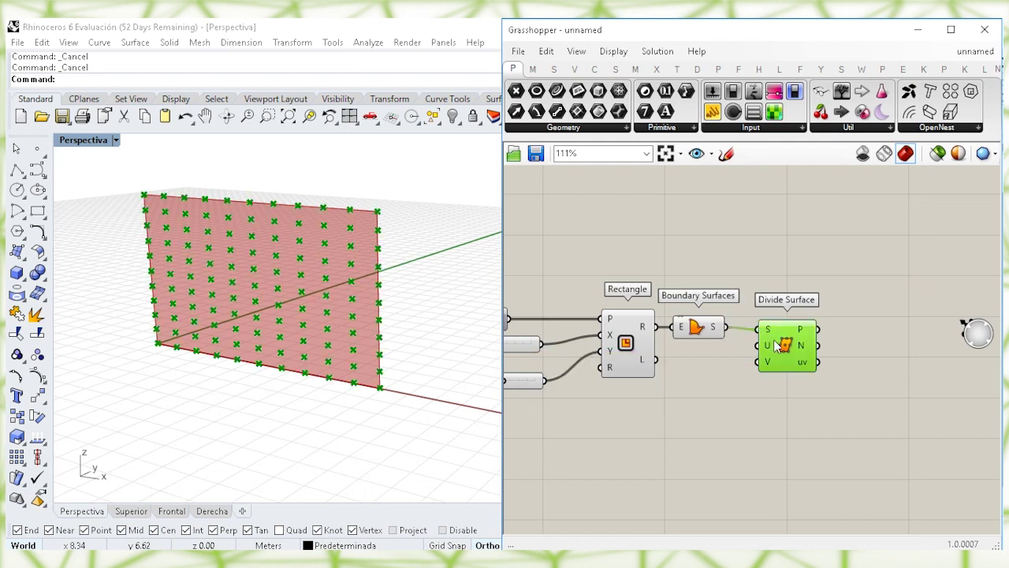
drag(783, 344, 787, 337)
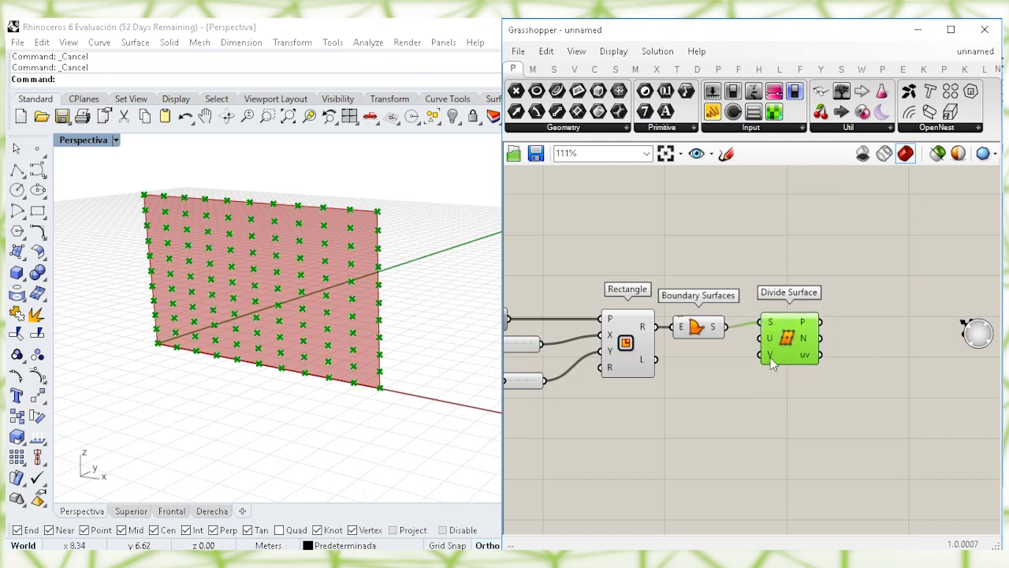
drag(773, 359, 773, 364)
- Create a number slider with value 16 and connect it to the V count of Divide Surface
double_click(699, 380)
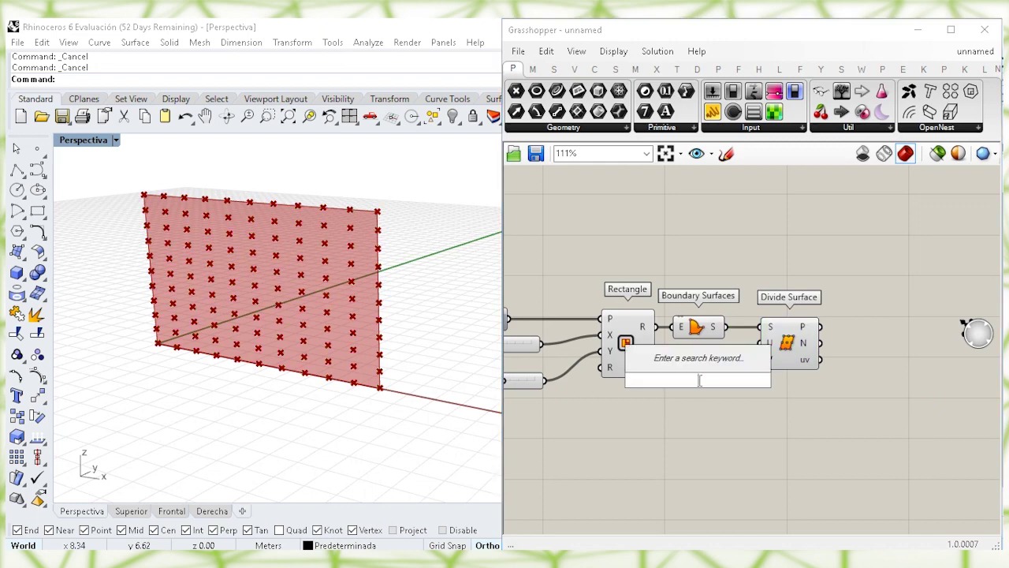
text(16)
key(Return)
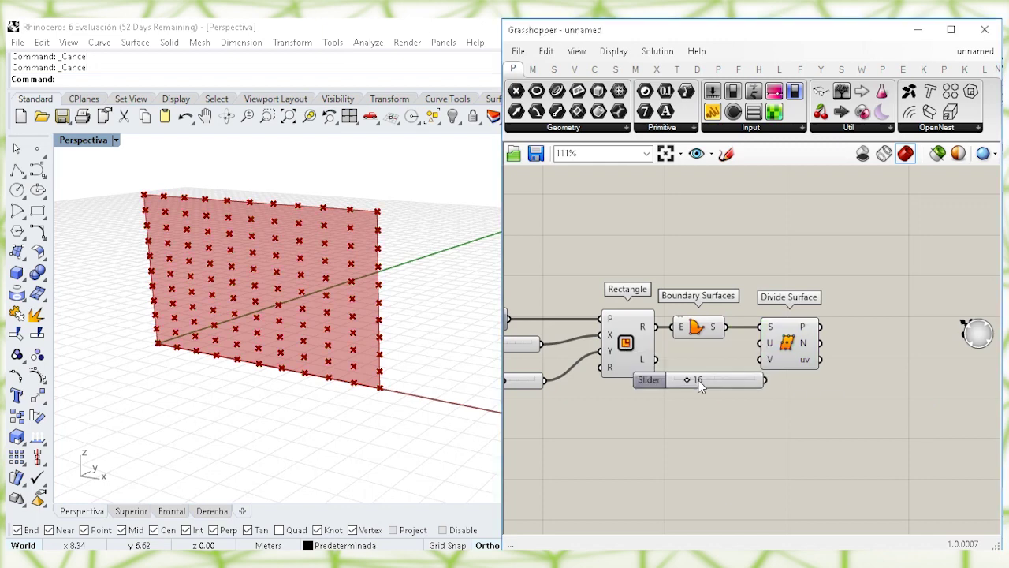
mouse_move(729, 379)
mouse_down()
mouse_move(695, 395)
mouse_move(743, 391)
mouse_up()
click(786, 353)
click(792, 402)
- Add a Pinch'n'Spread component from the Point tools and place it below and beyond Divide Surface
right_drag(840, 384, 713, 394)
mouse_move(679, 338)
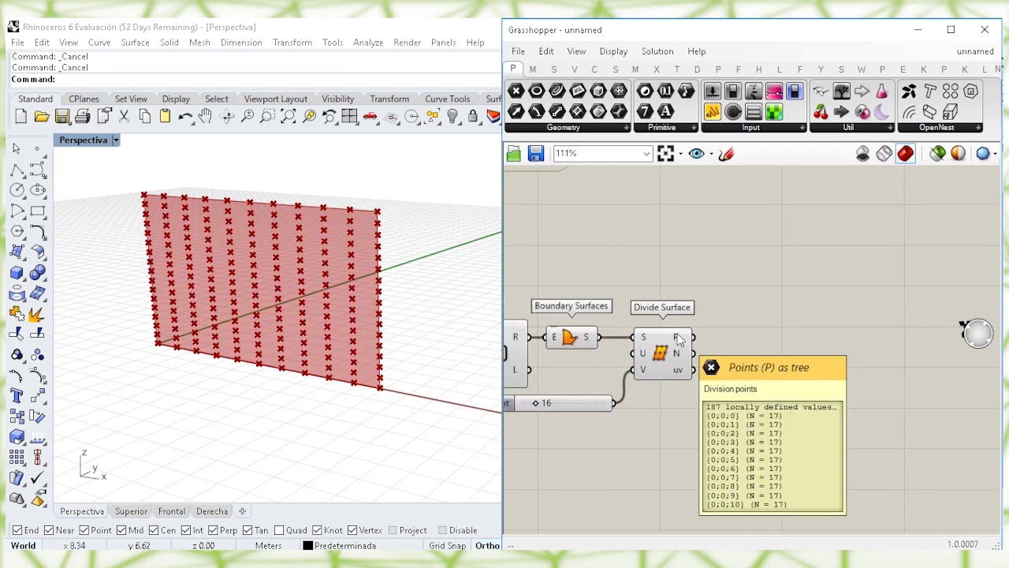
click(883, 71)
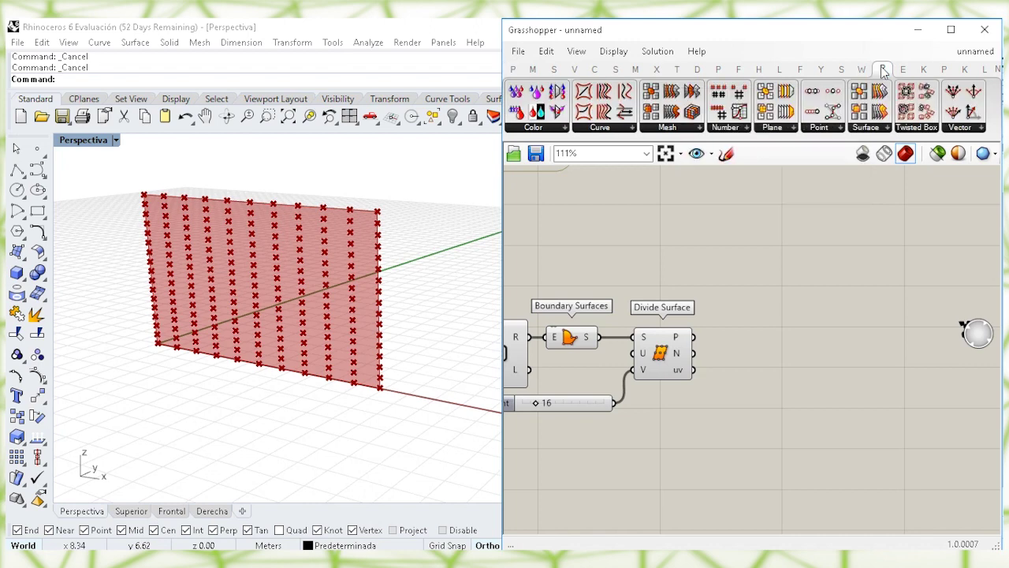
click(820, 131)
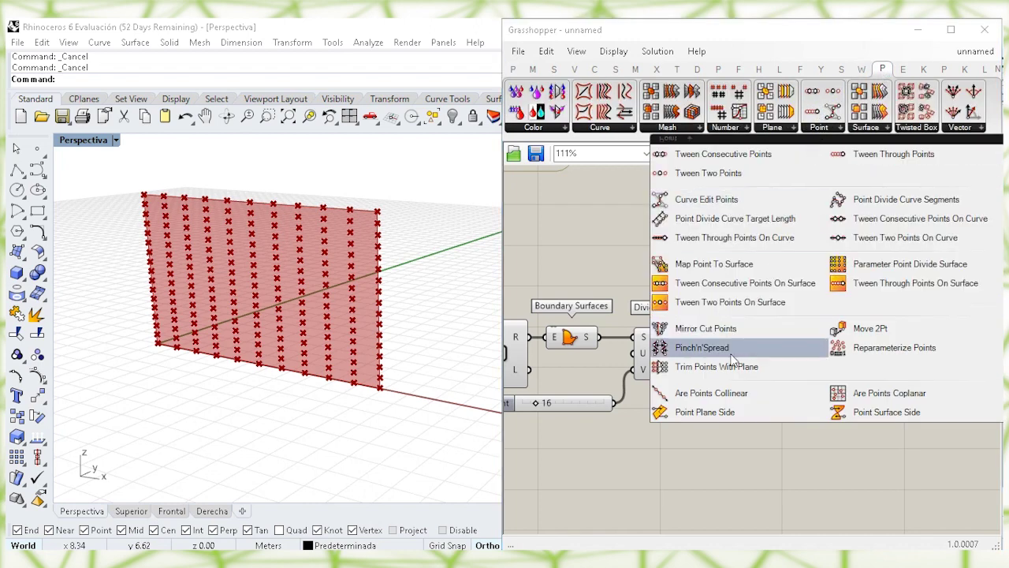
click(712, 347)
click(821, 419)
right_drag(820, 419, 827, 267)
drag(828, 267, 794, 331)
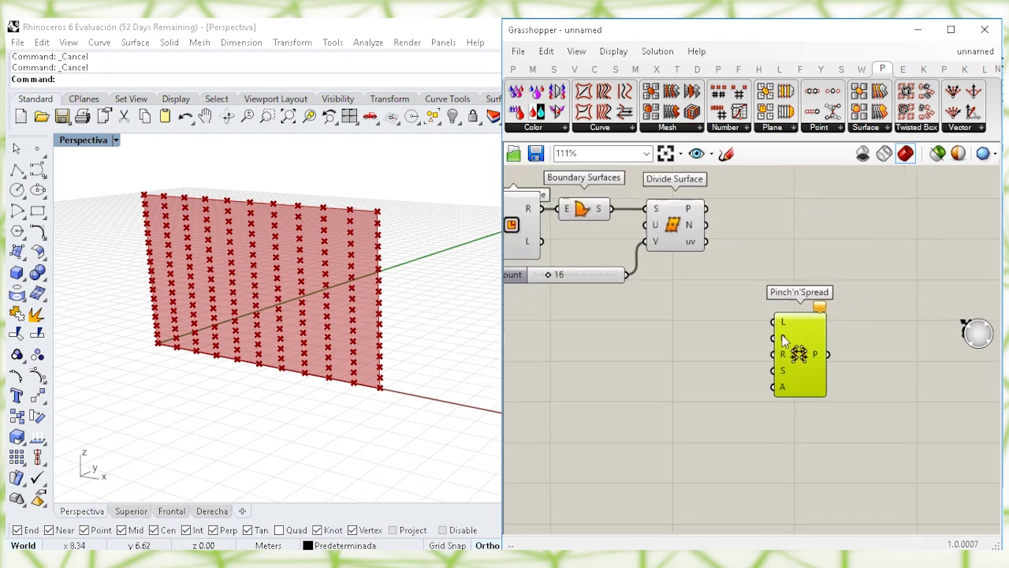
- Add a Flip Matrix component and wire it between Divide Surface's points output and Pinch'n'Spread's points input
mouse_move(781, 338)
double_click(723, 224)
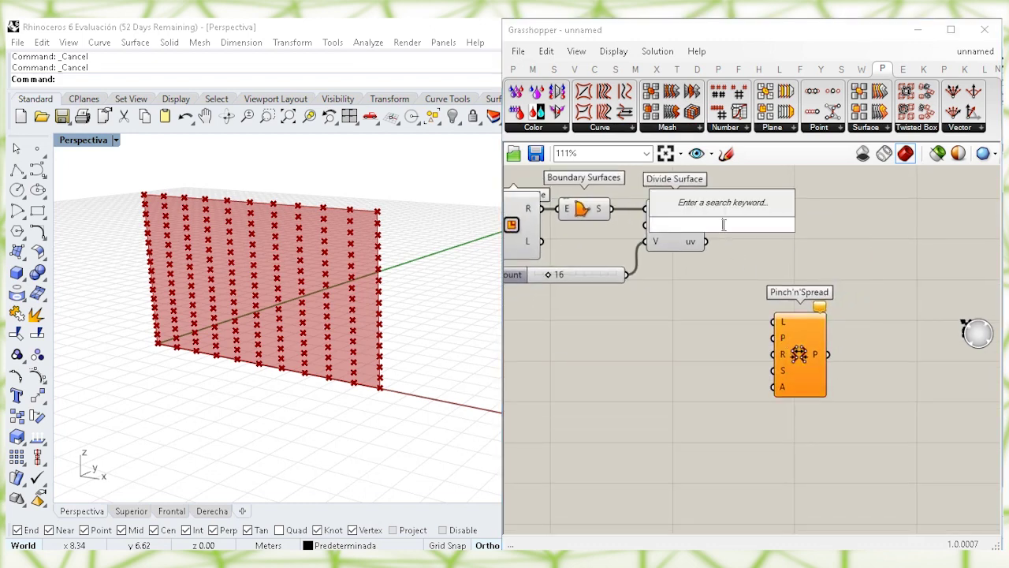
text(flip ma)
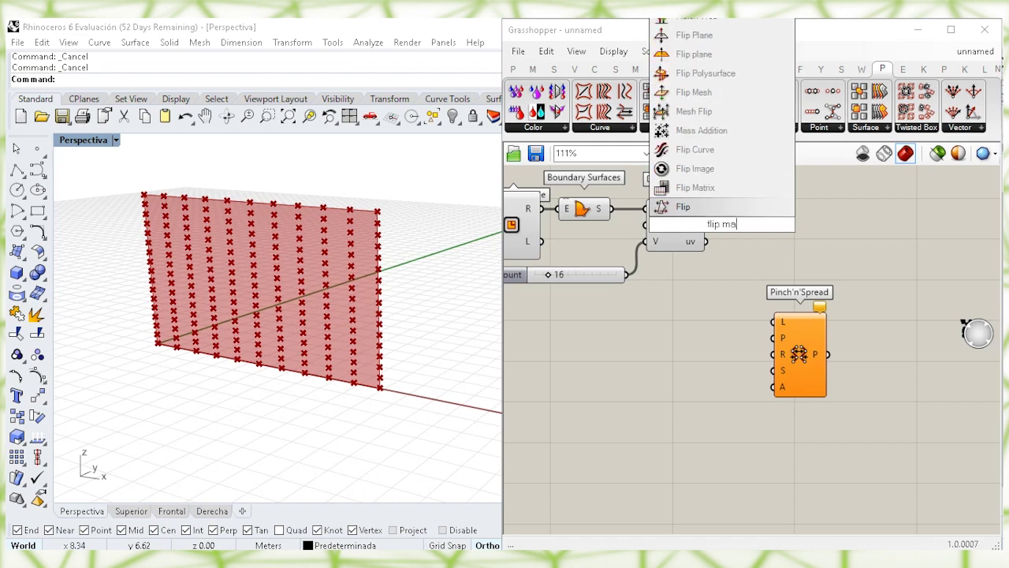
key(Up)
key(Return)
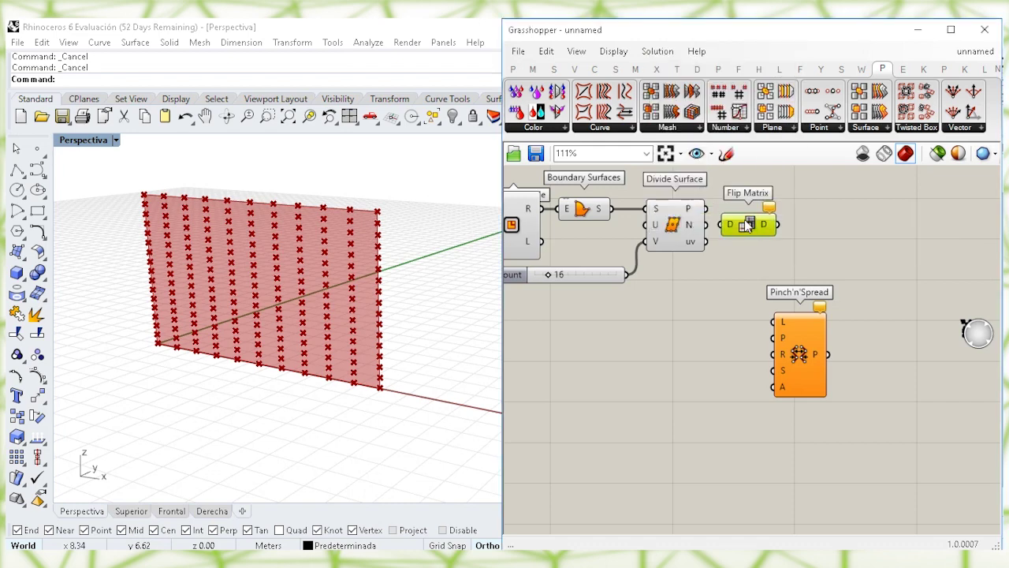
drag(739, 231, 715, 347)
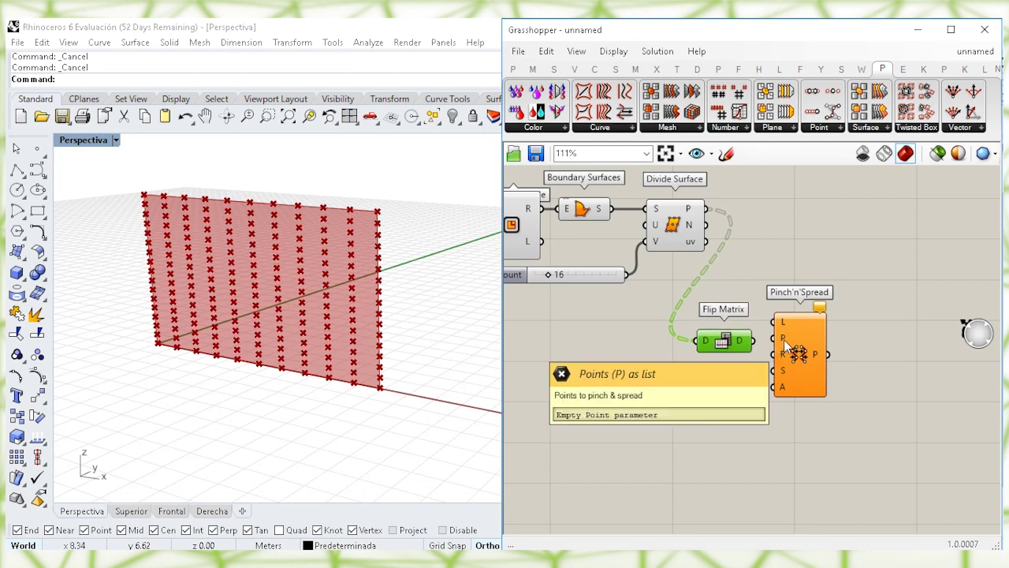
drag(799, 353, 806, 354)
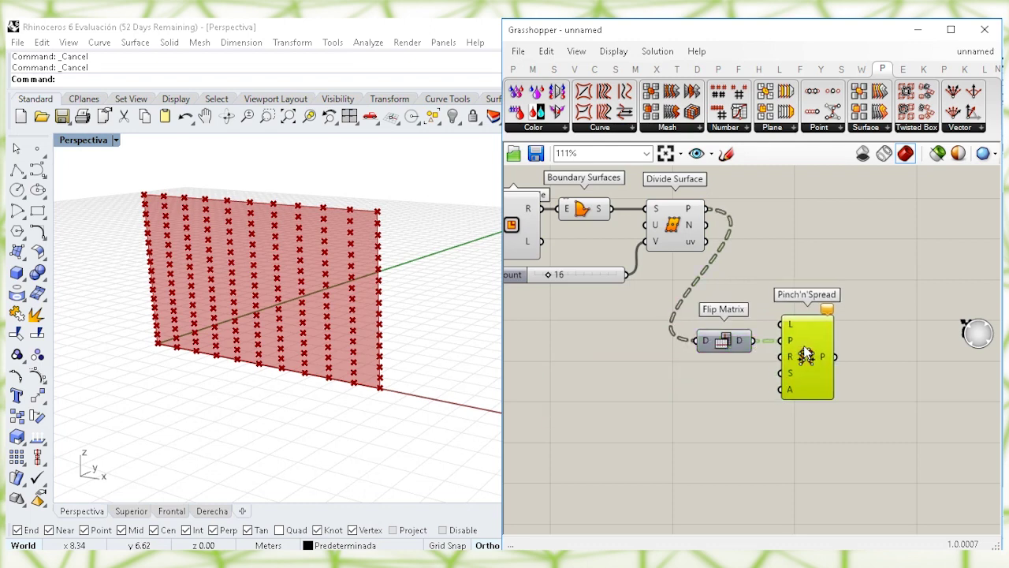
- Add an Evaluate Surface component, reparameterize its S input and connect the Boundary Surfaces output to it
right_drag(589, 334, 679, 336)
double_click(666, 355)
text(ev)
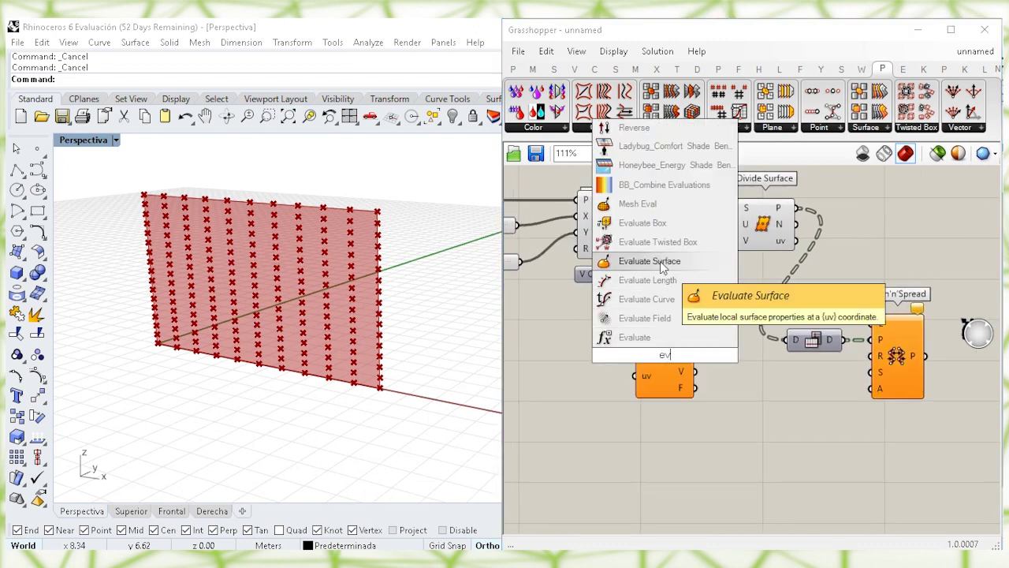
click(660, 262)
drag(668, 350, 686, 380)
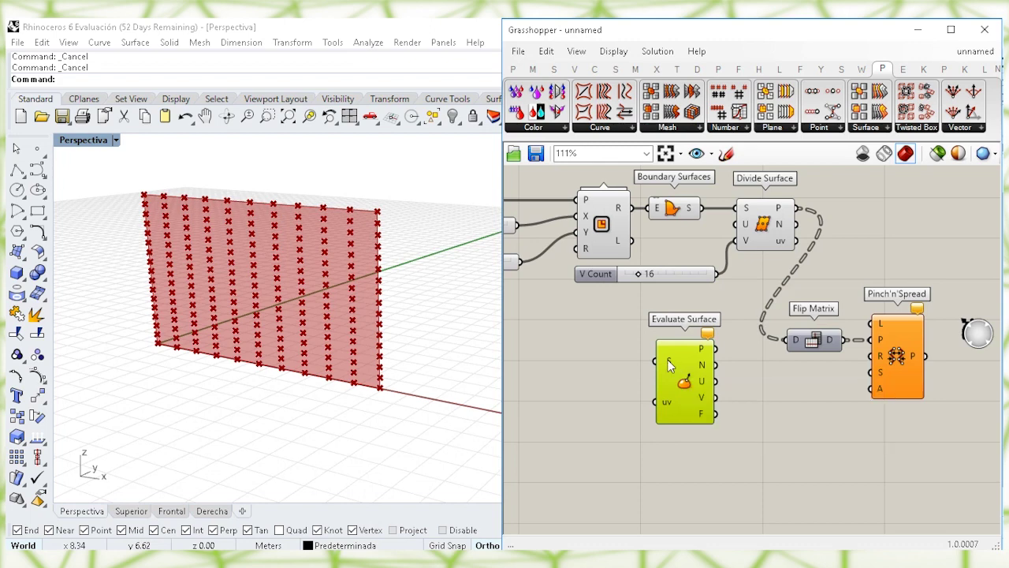
right_click(668, 359)
click(701, 418)
drag(642, 360, 698, 208)
click(751, 403)
- Add an MD Slider beside Evaluate Surface and connect it to the uv input
right_drag(752, 404, 811, 361)
double_click(633, 374)
text(md)
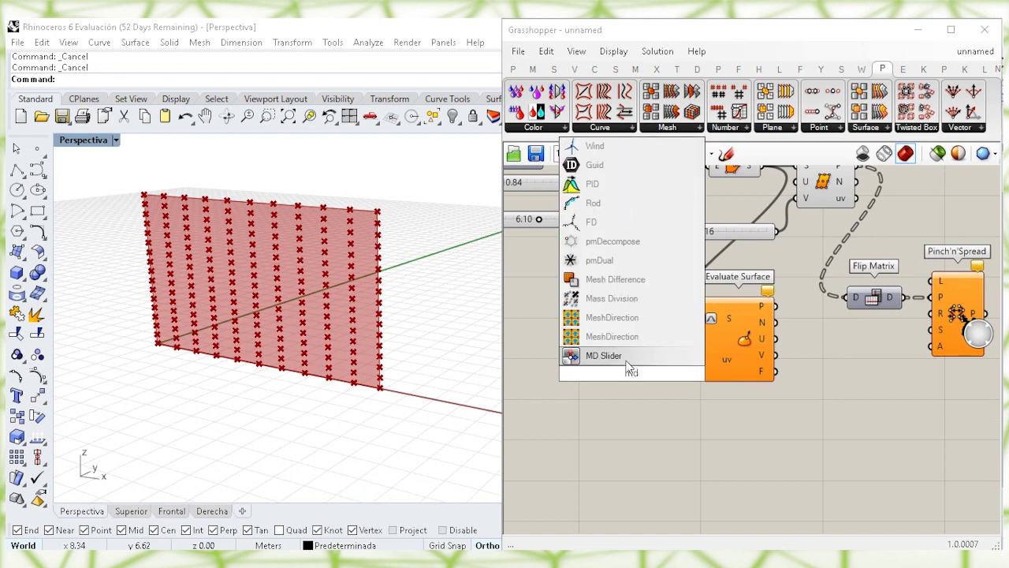
key(Return)
drag(714, 297, 634, 373)
drag(604, 427, 605, 344)
drag(701, 365, 618, 377)
right_drag(639, 372, 706, 362)
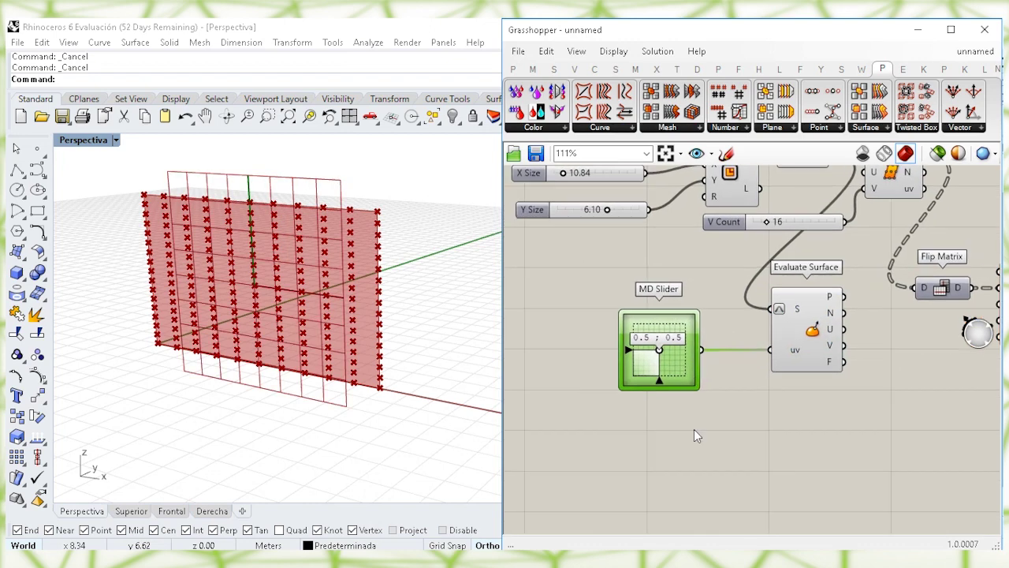
- Duplicate the MD Slider below the original, set the copy to 0.0 ; 0.5 and add it to Evaluate Surface's uv input
alt+drag(674, 371, 674, 471)
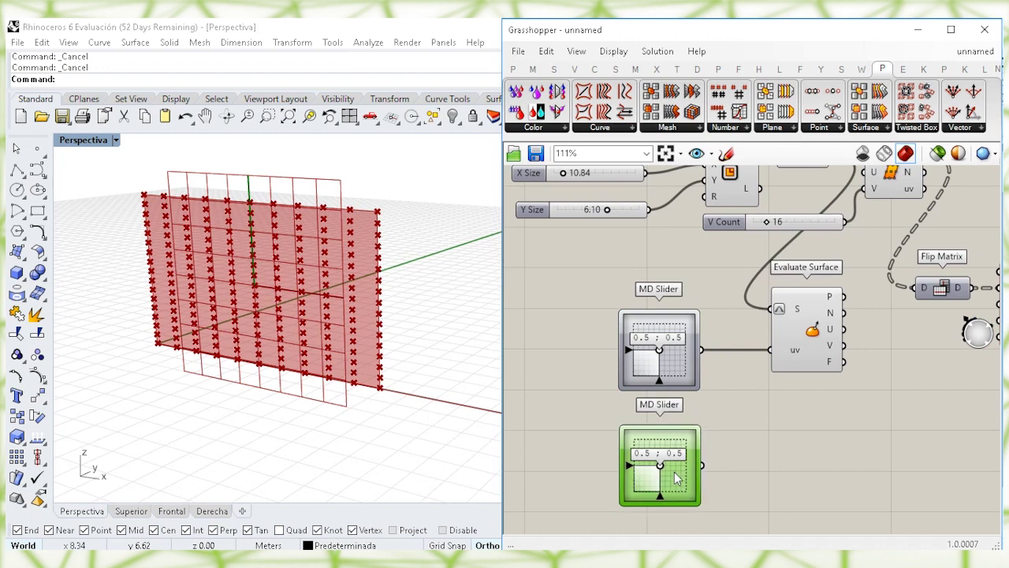
drag(660, 466, 636, 468)
drag(703, 465, 763, 355)
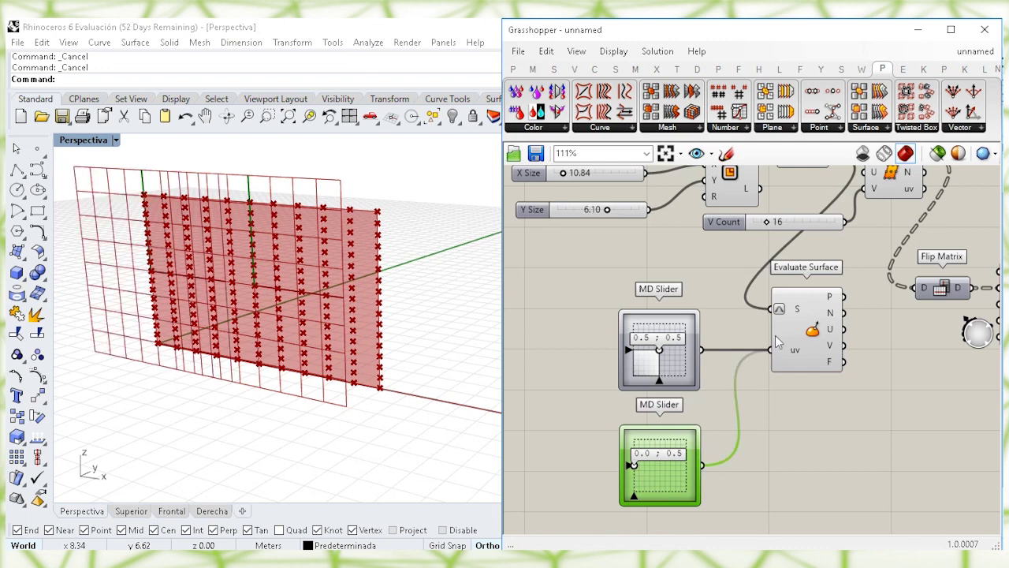
- Turn off the preview of the Evaluate Surface component
click(815, 334)
right_click(812, 331)
click(844, 357)
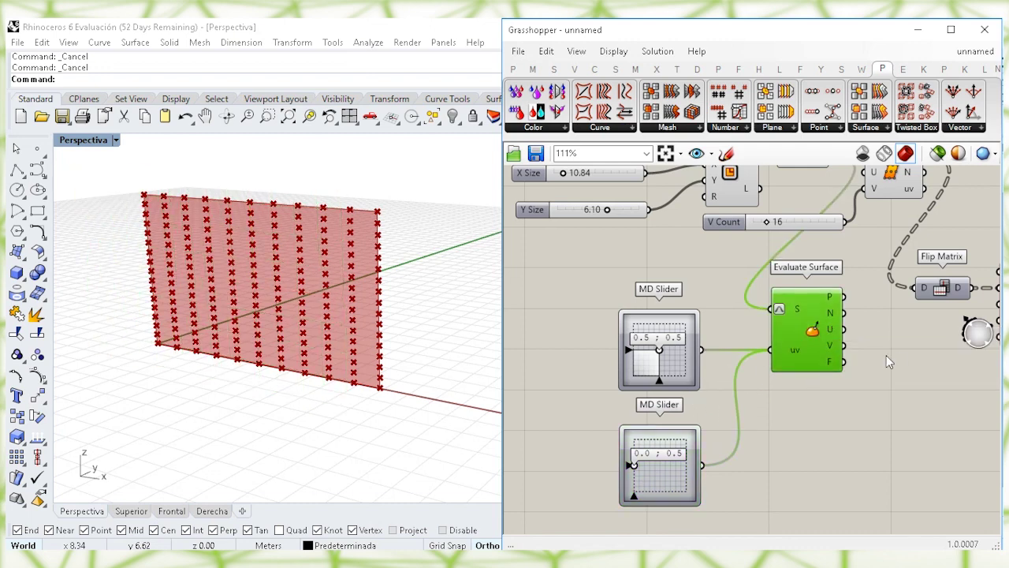
- Connect Evaluate Surface's P output to Pinch'n'Spread's L input and shift Flip Matrix and Pinch'n'Spread slightly down
right_drag(901, 350, 752, 359)
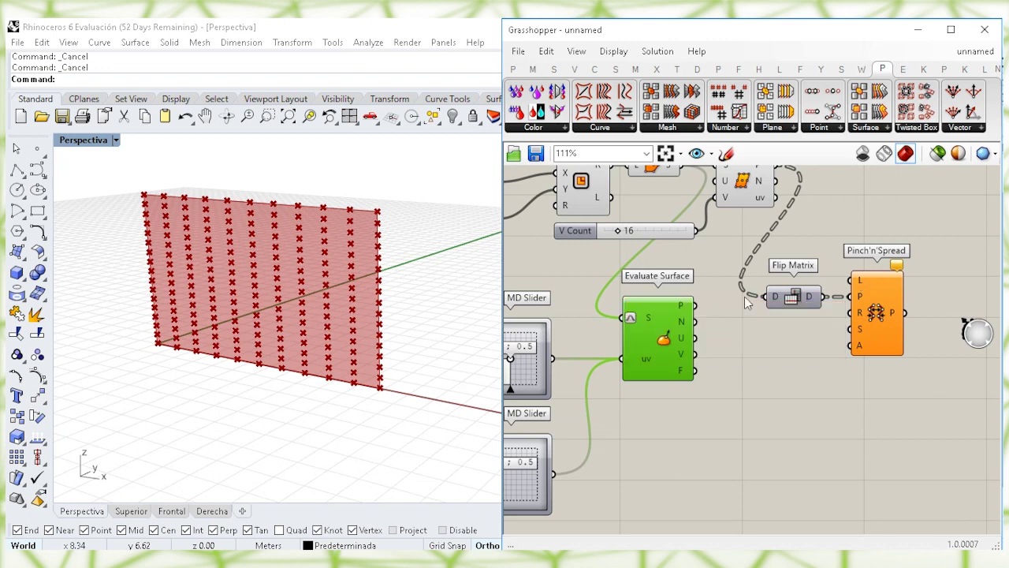
drag(698, 316, 855, 281)
click(846, 388)
drag(907, 392, 758, 280)
drag(874, 315, 868, 335)
click(888, 259)
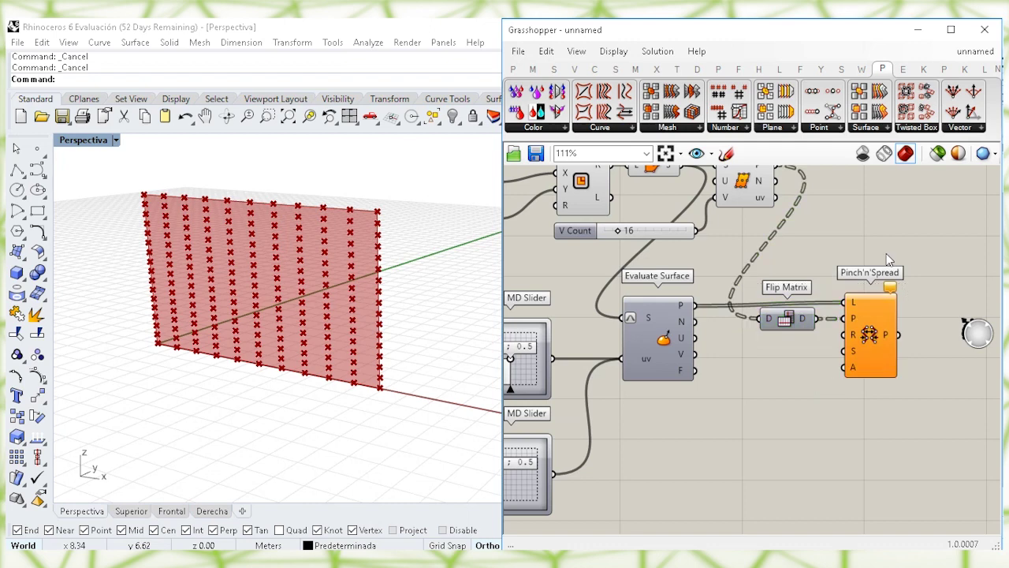
click(871, 334)
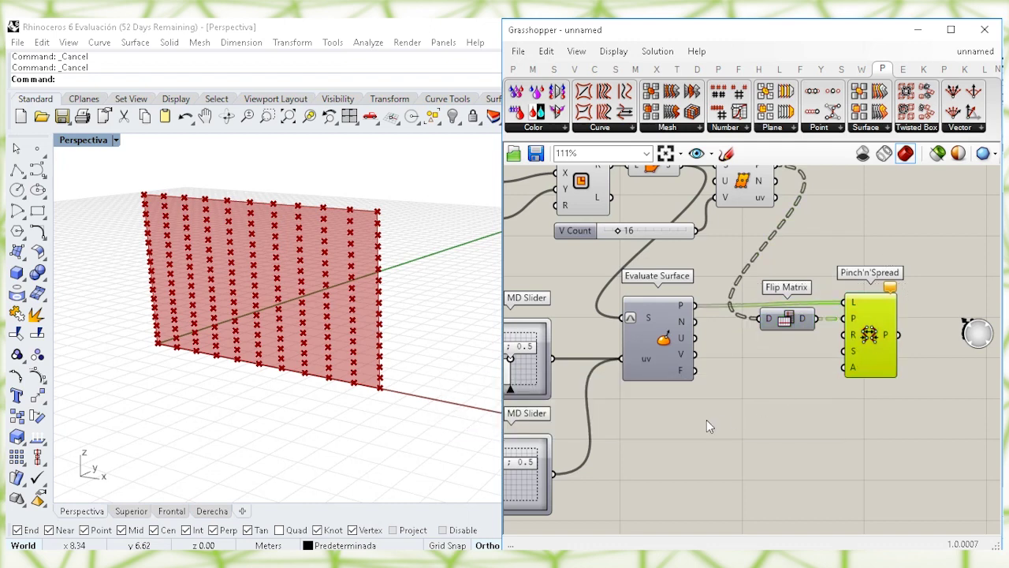
- Add a number slider set to 2.8 below Evaluate Surface and connect it to Pinch'n'Spread's R input
right_drag(652, 428, 701, 409)
double_click(701, 410)
text(22)
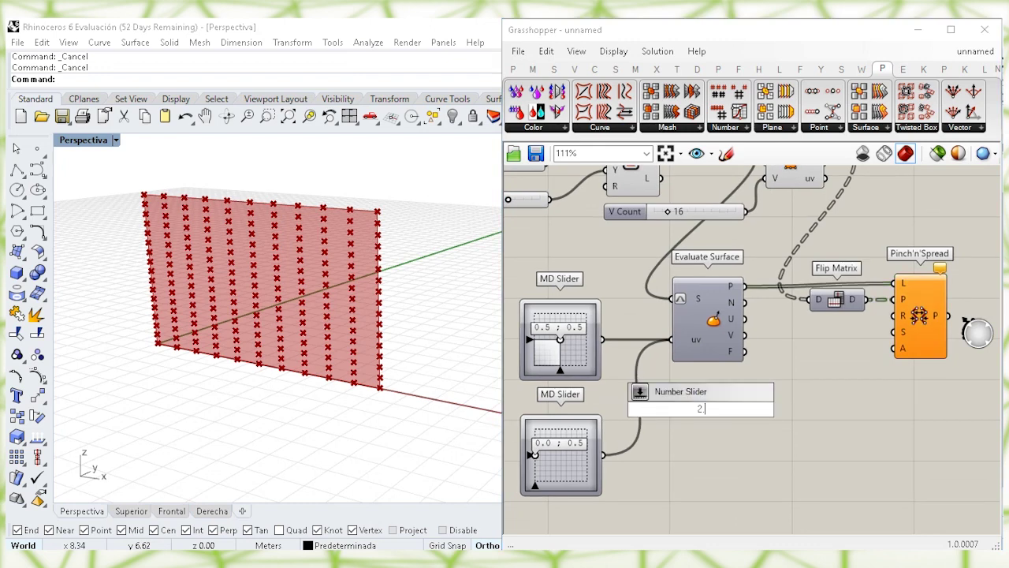
text(.8)
key(Return)
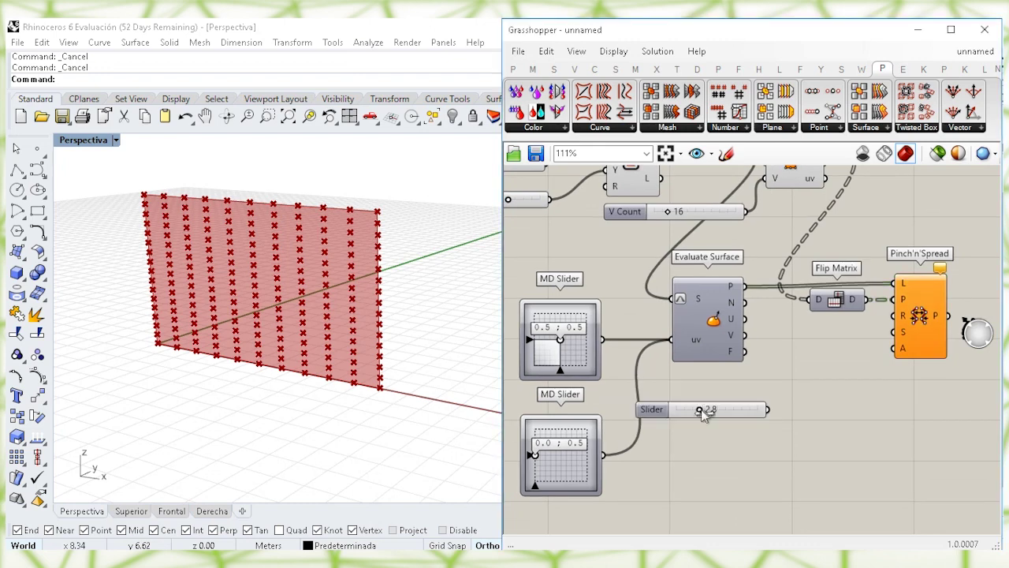
drag(903, 317, 798, 382)
click(795, 423)
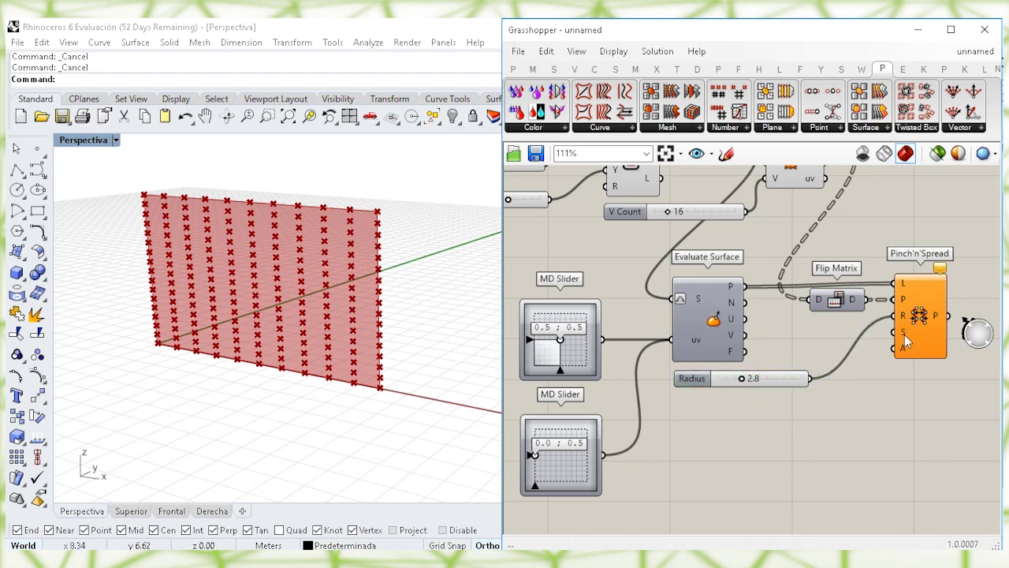
- Add a number slider set to 0.440 below the Radius slider and connect it to Pinch'n'Spread's S input
double_click(772, 445)
text(0)
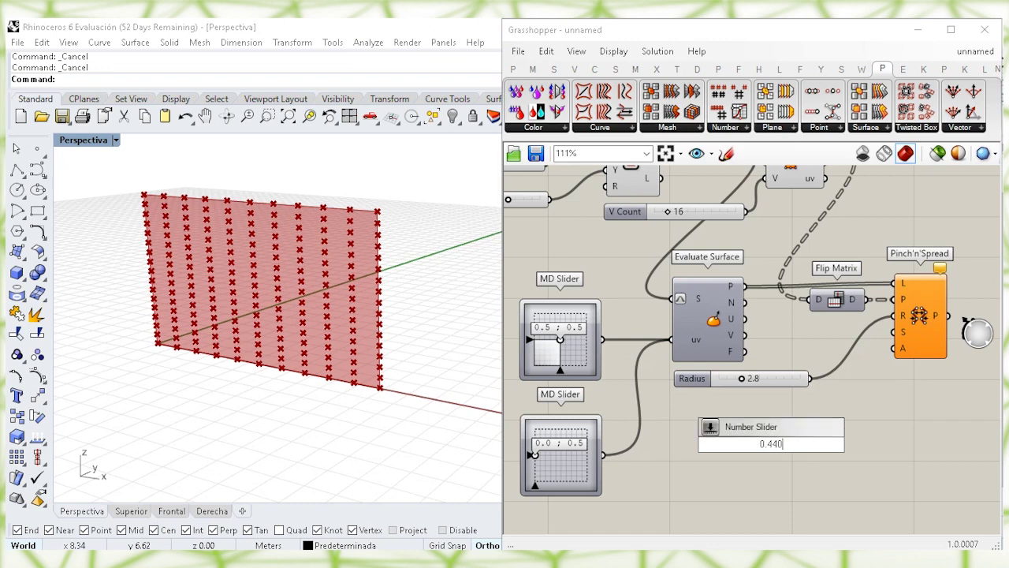
text(.440)
key(Return)
drag(713, 446, 684, 404)
drag(806, 398, 903, 332)
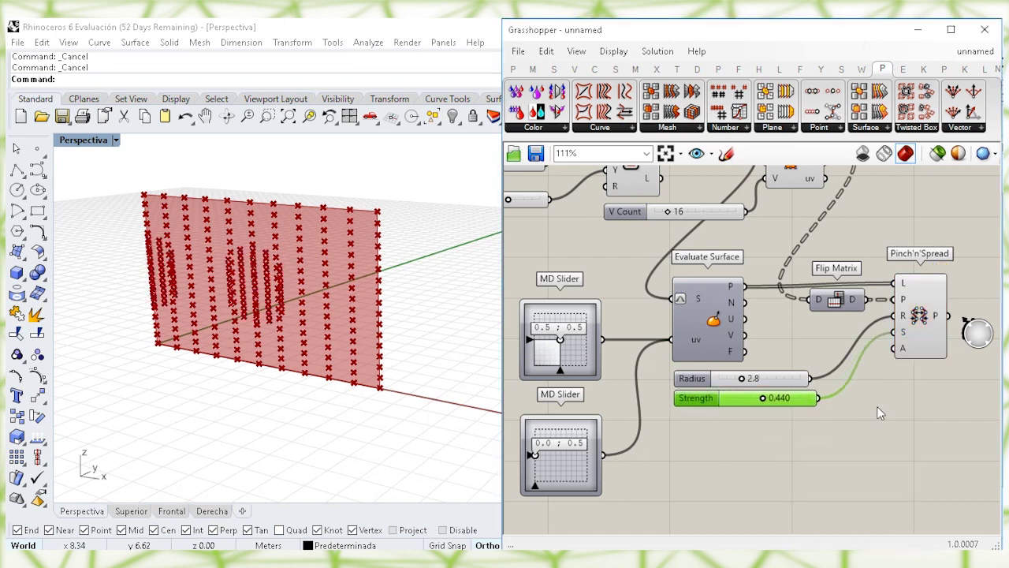
click(898, 411)
click(916, 328)
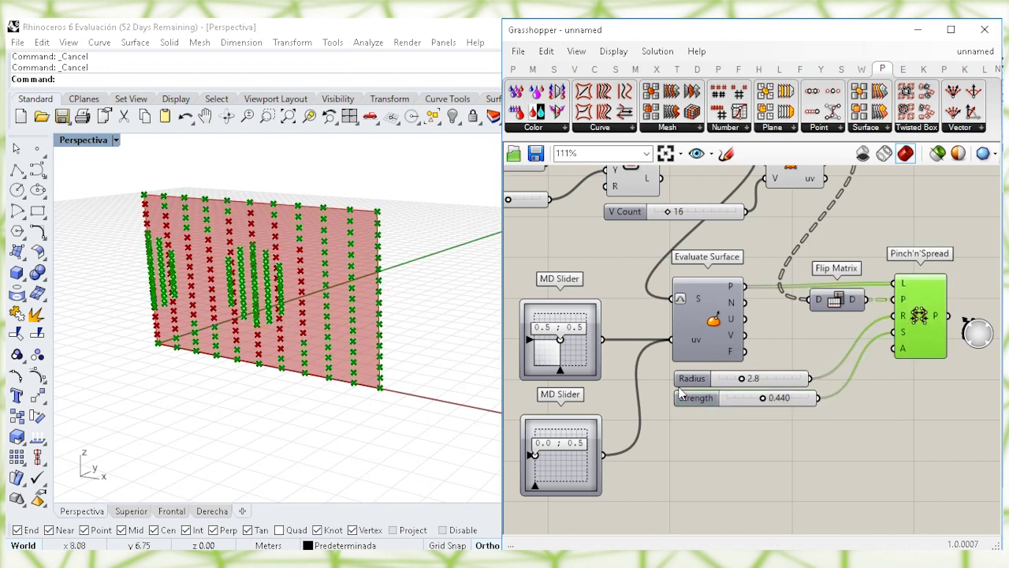
- Try a smaller value on the Radius slider, then undo it
drag(741, 381, 727, 384)
click(785, 352)
key(ctrl+z)
- Add a Nurbs Curve component beyond Pinch'n'Spread and connect Pinch'n'Spread's P output to its V input
right_drag(820, 342, 667, 373)
click(754, 359)
double_click(842, 368)
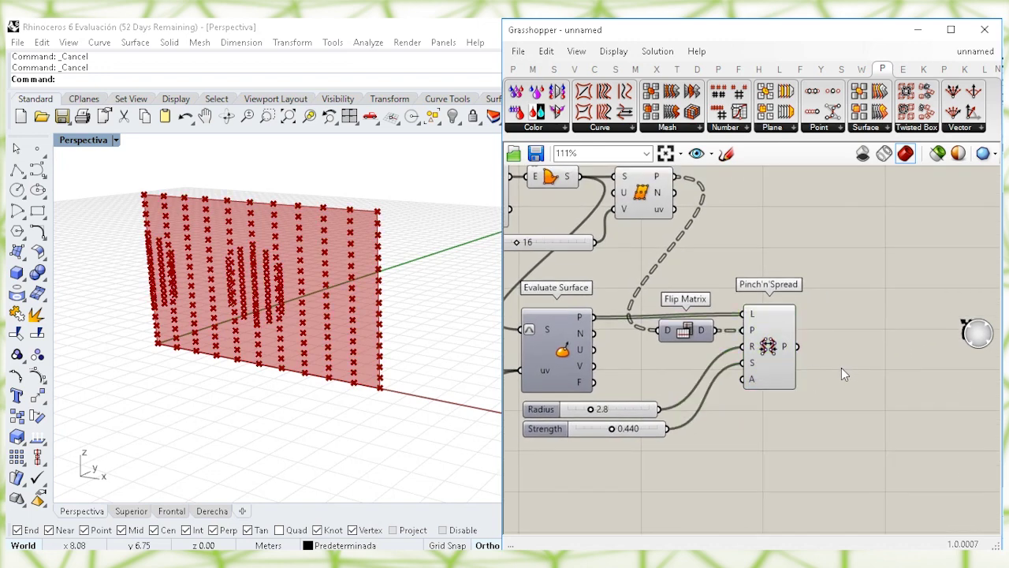
text(nu)
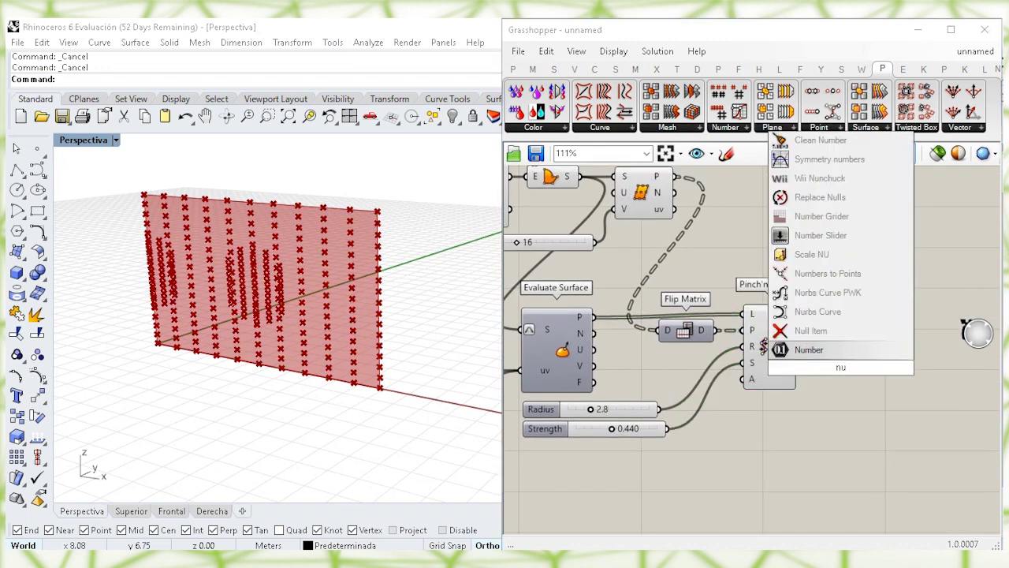
click(817, 311)
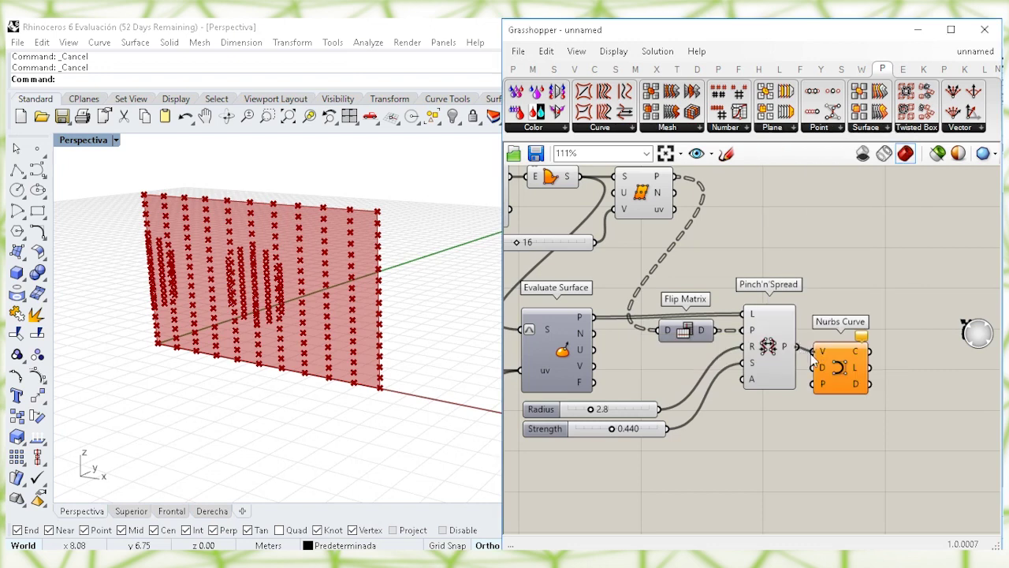
right_drag(826, 387, 870, 376)
click(811, 415)
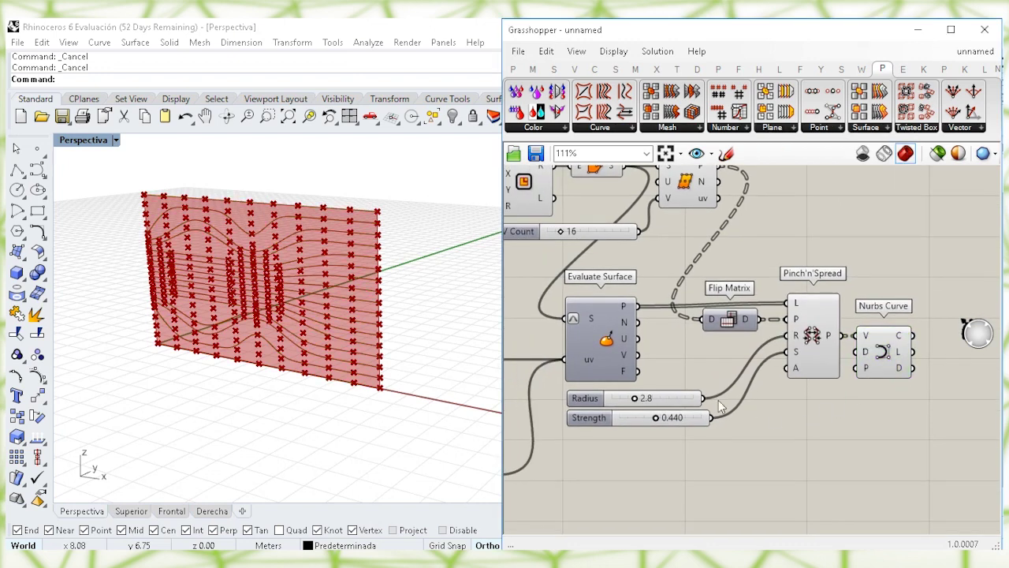
- Try the Radius slider at 1.8 and the Strength slider at 0.070, undoing each change
mouse_move(636, 401)
mouse_down()
mouse_move(674, 406)
mouse_move(628, 413)
mouse_up()
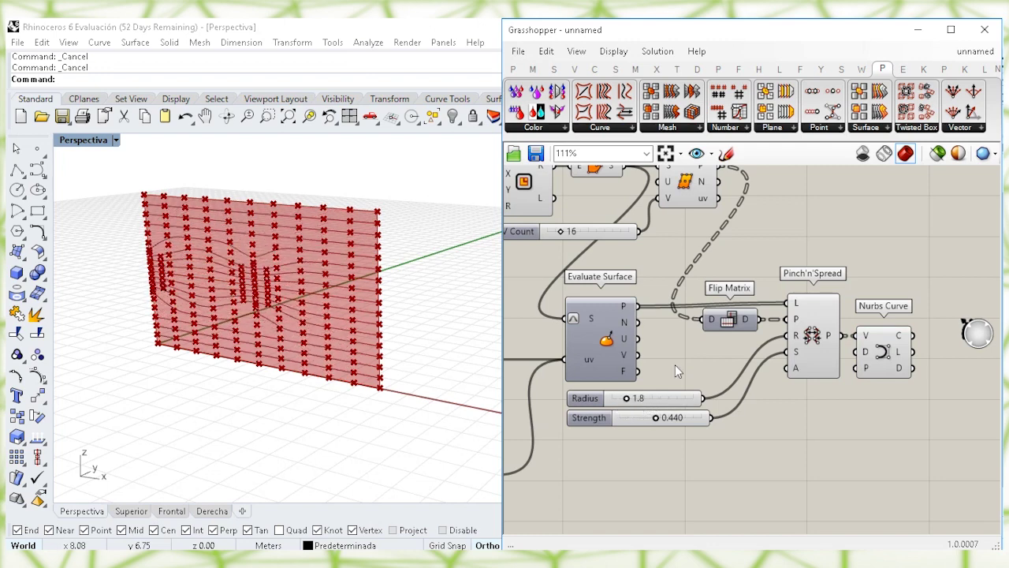
key(ctrl+z)
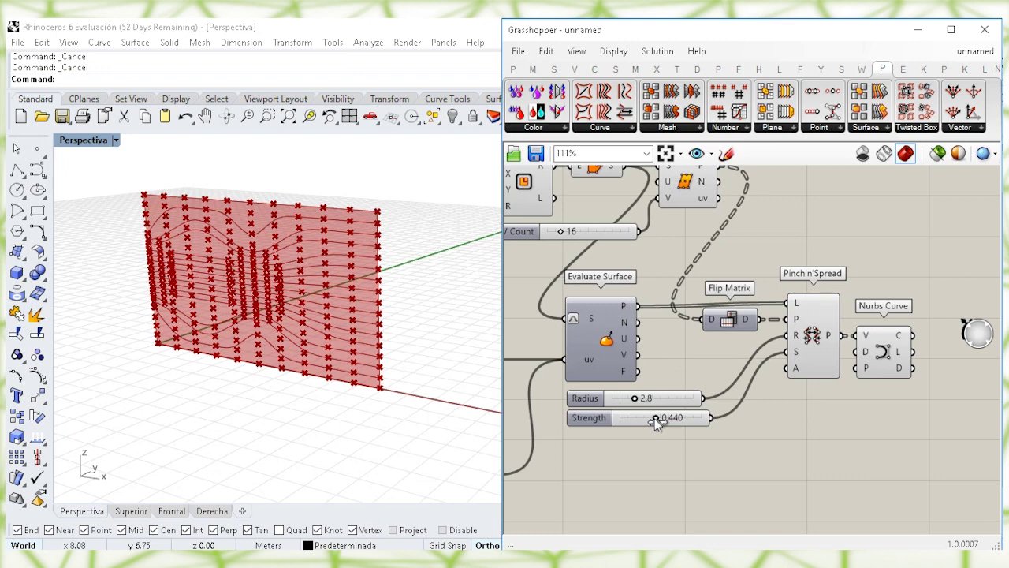
click(605, 422)
drag(654, 418, 626, 419)
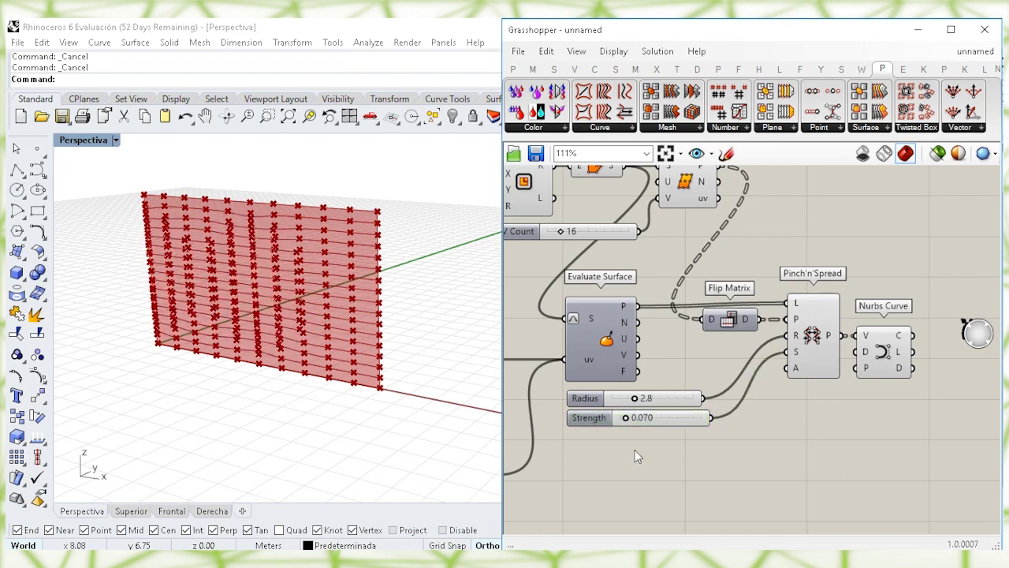
key(ctrl+z)
- Flatten the C output of the Nurbs Curve component
click(801, 352)
click(887, 349)
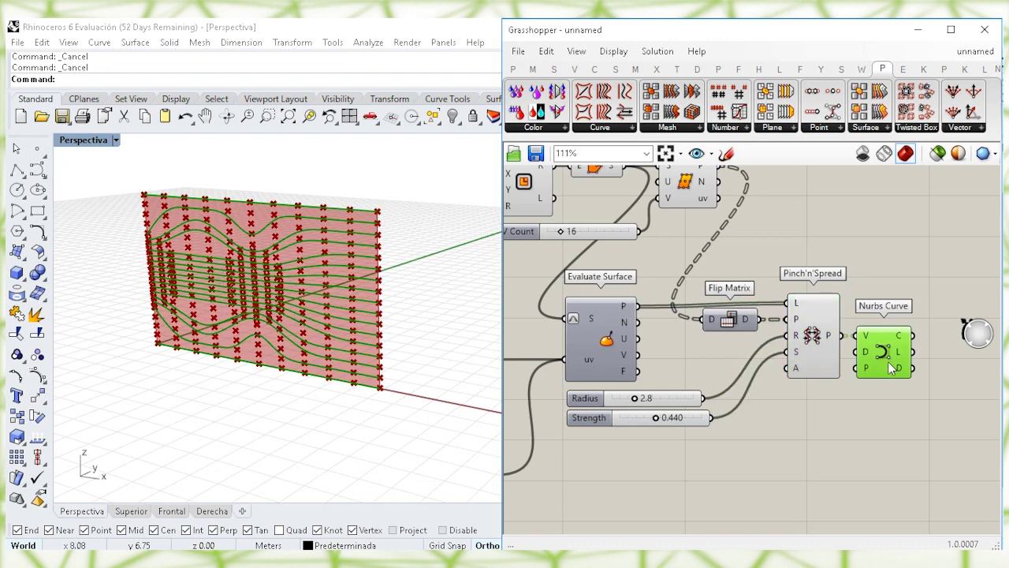
right_drag(887, 348, 802, 381)
right_click(809, 373)
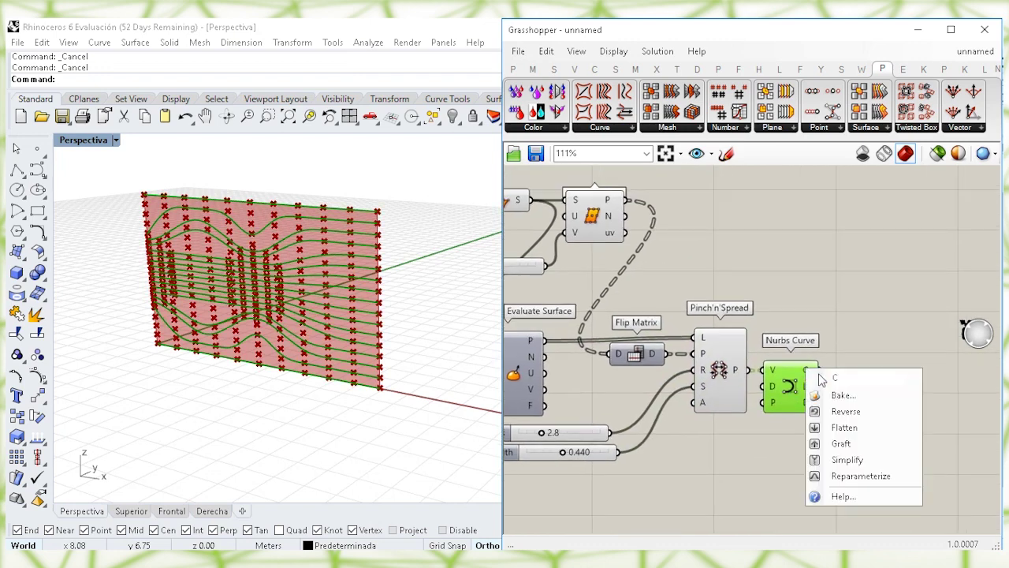
click(844, 426)
right_drag(871, 324, 854, 358)
- Turn off the previews of the Divide Surface and Pinch'n'Spread components
click(578, 251)
right_click(713, 233)
click(749, 259)
click(722, 407)
right_click(752, 270)
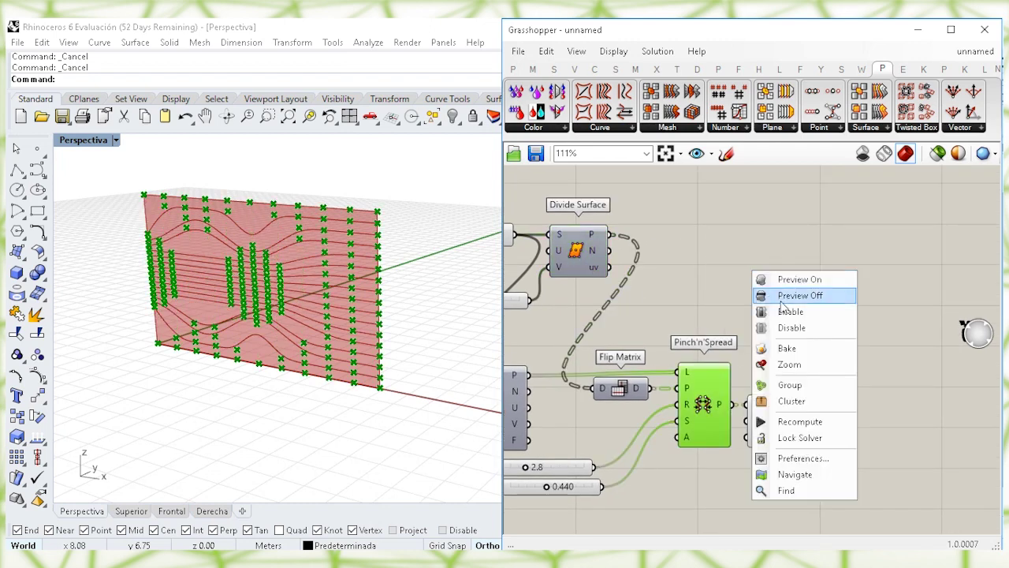
click(780, 298)
click(807, 305)
click(775, 420)
click(864, 343)
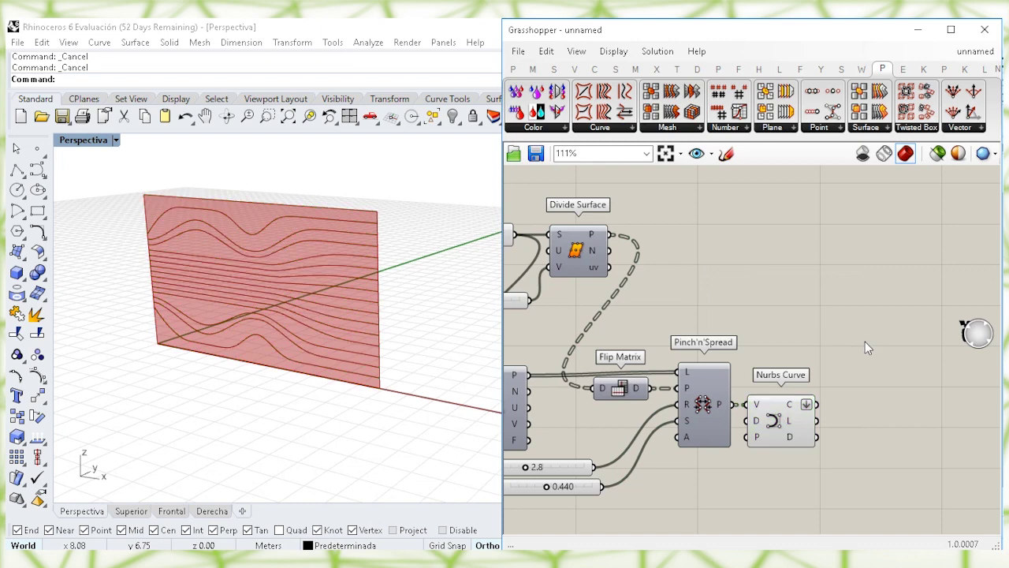
- Add a Weave component and place it on the empty canvas beyond Nurbs Curve
right_drag(864, 344, 803, 332)
double_click(803, 332)
text(We)
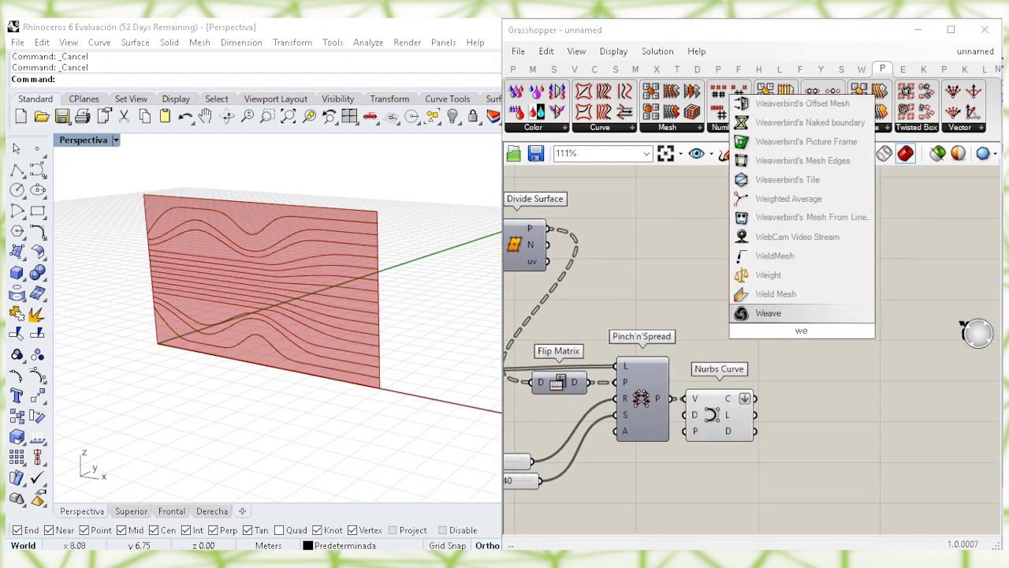
click(801, 309)
drag(794, 340, 857, 328)
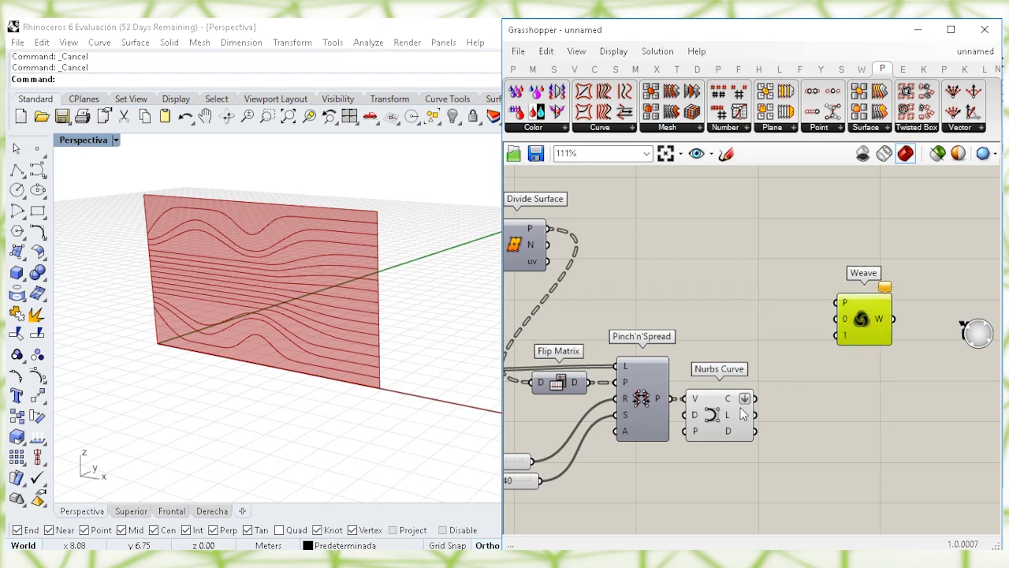
- Add a Dispatch component, connect Nurbs Curve's C output to its L input and its B output to Weave's input 1
click(728, 400)
double_click(757, 330)
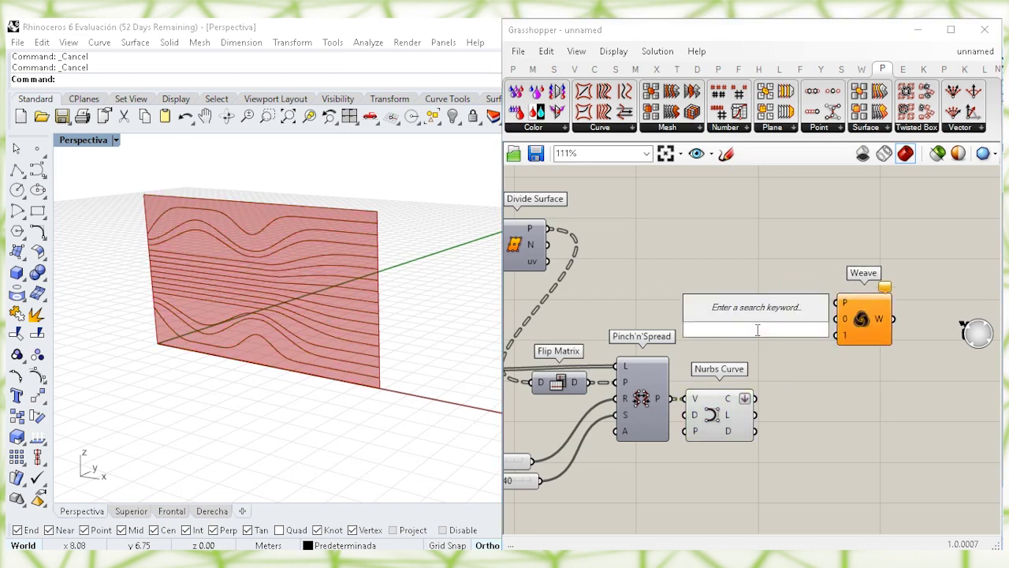
text(disp)
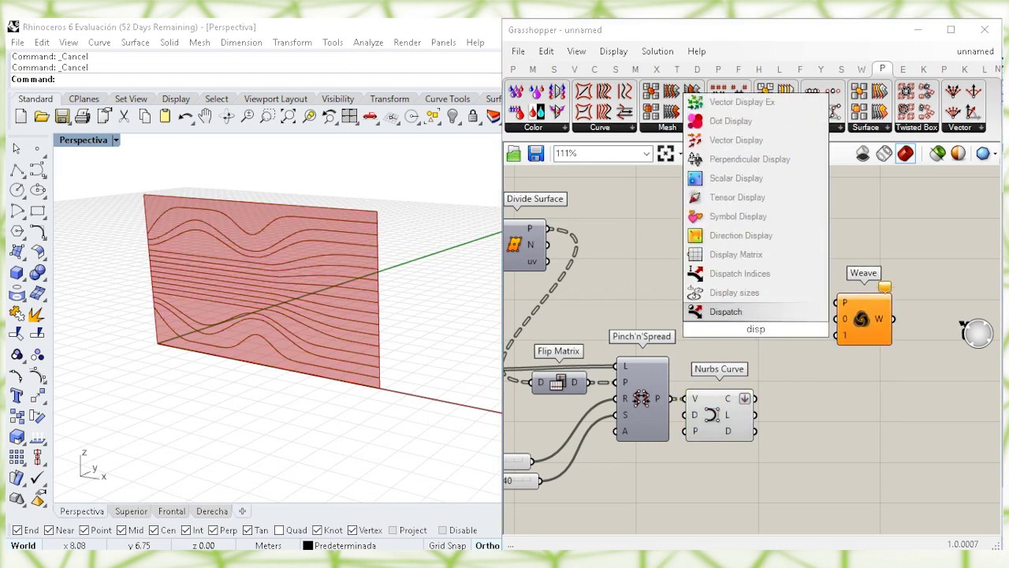
key(Return)
drag(756, 398, 780, 410)
drag(874, 344, 813, 414)
- Add a Move component above Dispatch, connect Dispatch's A output to its G input and shift Weave farther along
double_click(807, 280)
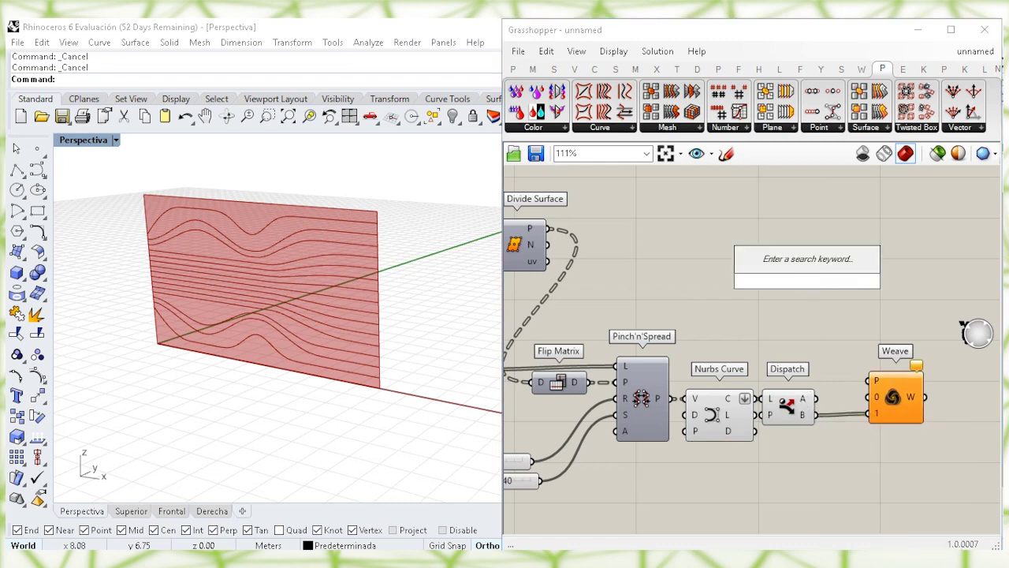
text(move)
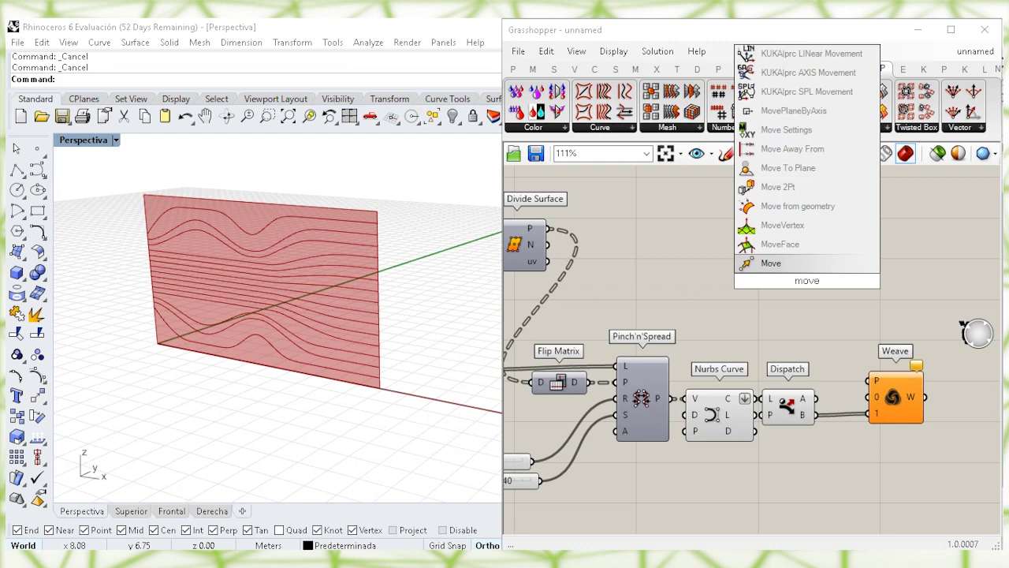
click(803, 264)
drag(753, 280, 831, 320)
drag(871, 396, 907, 396)
drag(894, 395, 930, 401)
drag(837, 319, 859, 320)
drag(928, 408, 929, 400)
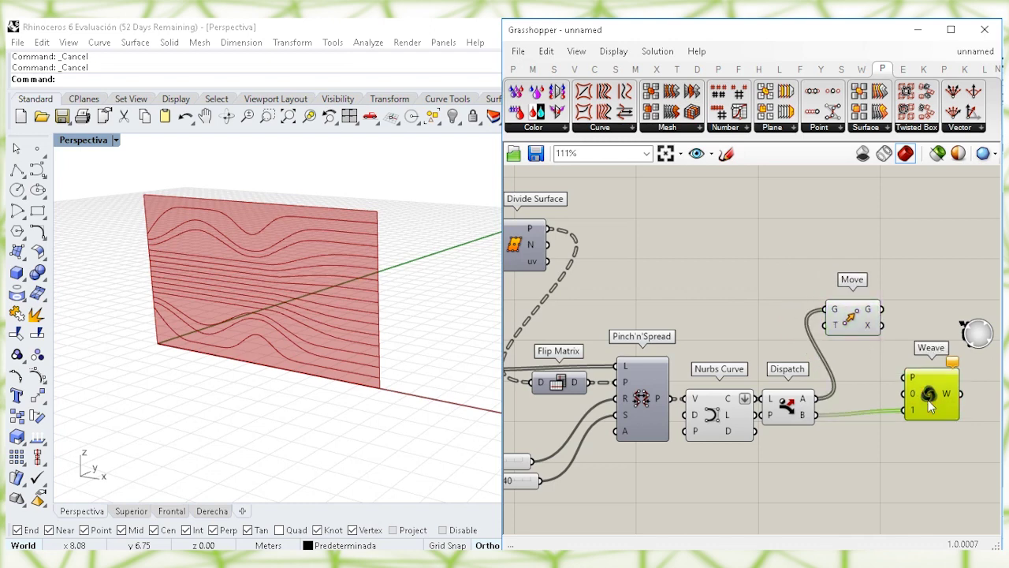
- Add a Unit Y component beside Move and connect it to Move's T input
double_click(736, 292)
text(y)
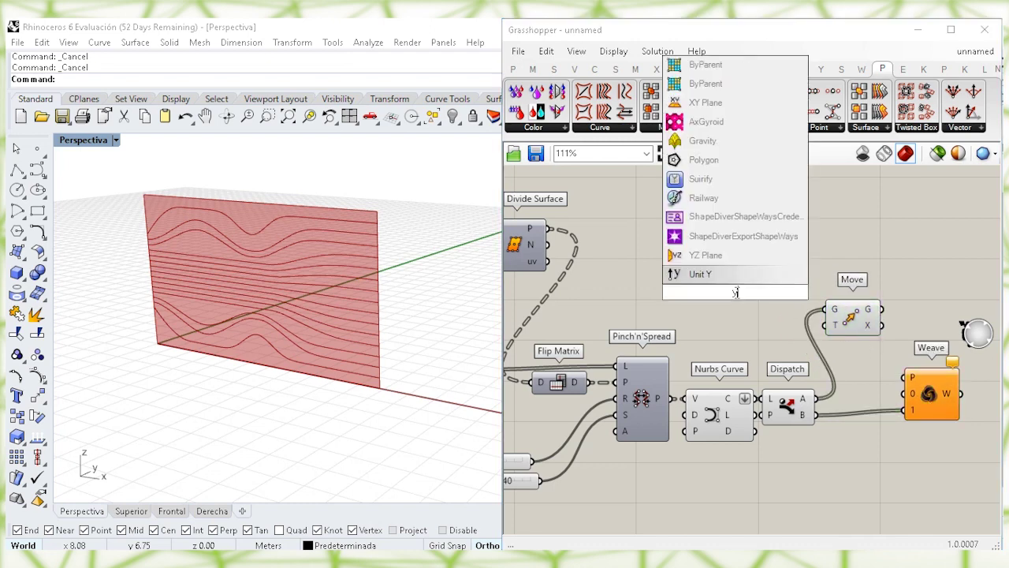
key(Return)
drag(826, 325, 776, 328)
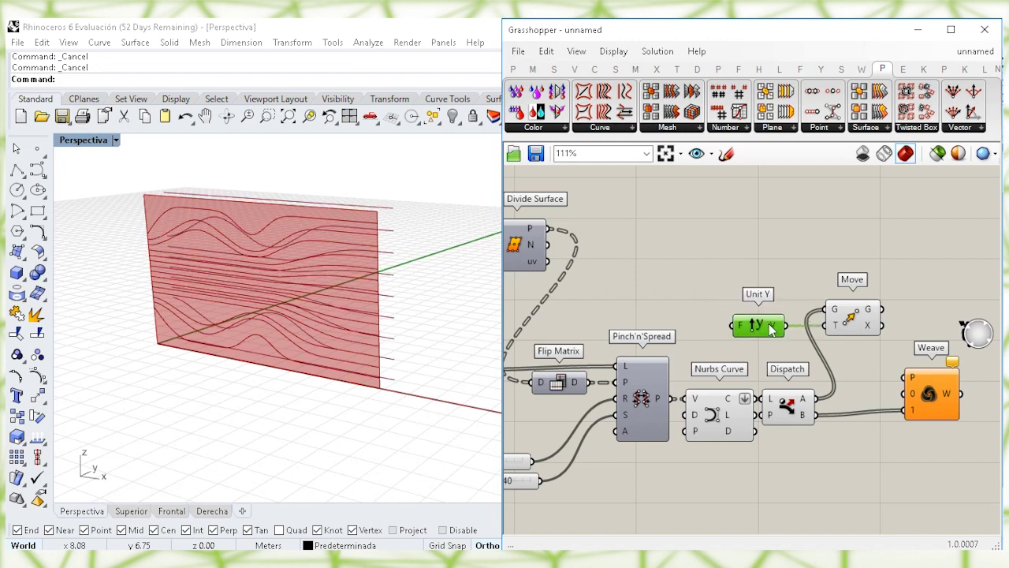
- Add a number slider set to 0.5 and connect it to Unit Y's F input
double_click(715, 268)
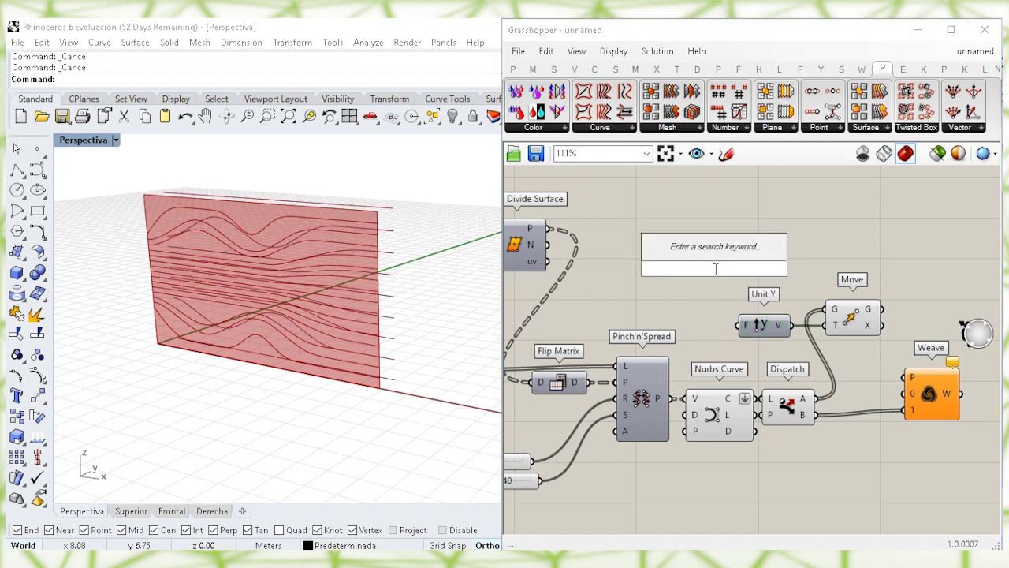
text(0.5)
key(Return)
drag(685, 268, 615, 306)
drag(743, 325, 698, 326)
- Connect Move's G output to Weave's input 0
click(874, 340)
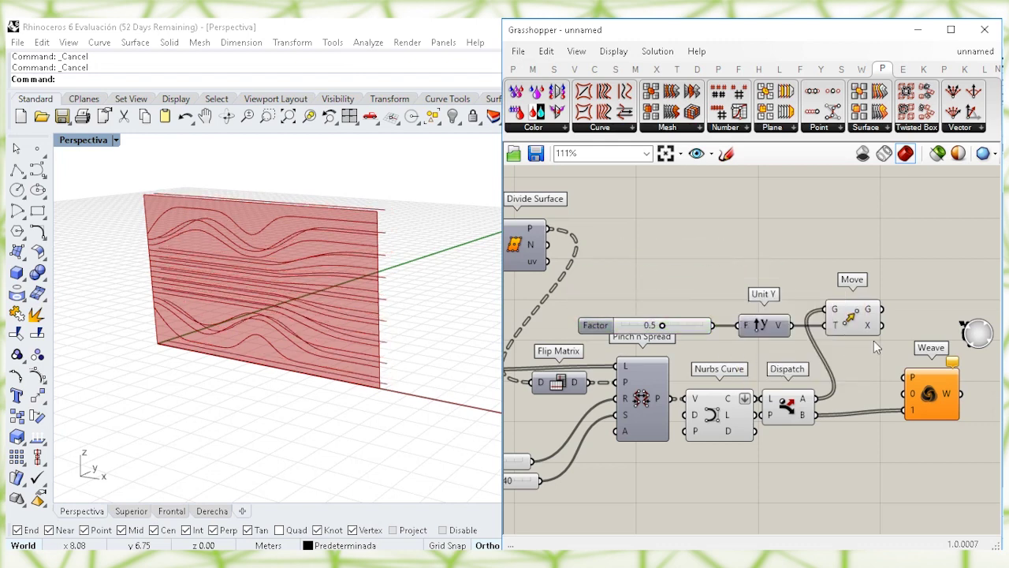
drag(882, 309, 920, 396)
right_drag(771, 394, 773, 382)
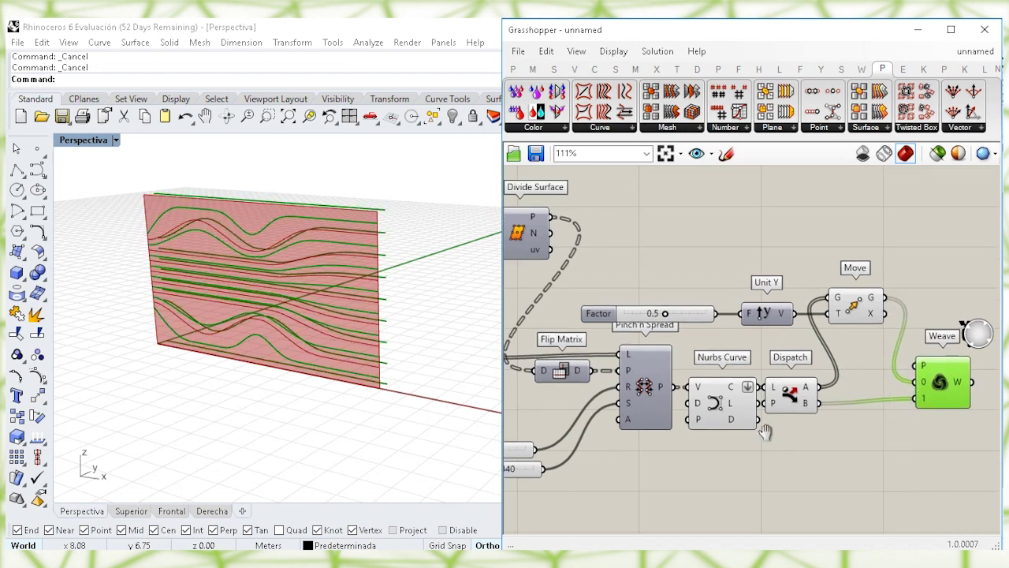
- Turn off the preview of the Pinch'n'Spread, Nurbs Curve, Dispatch, Unit Y and Move group, and of Rectangle and Boundary Surfaces
drag(895, 461, 621, 241)
right_click(675, 212)
click(676, 234)
right_drag(625, 284, 708, 284)
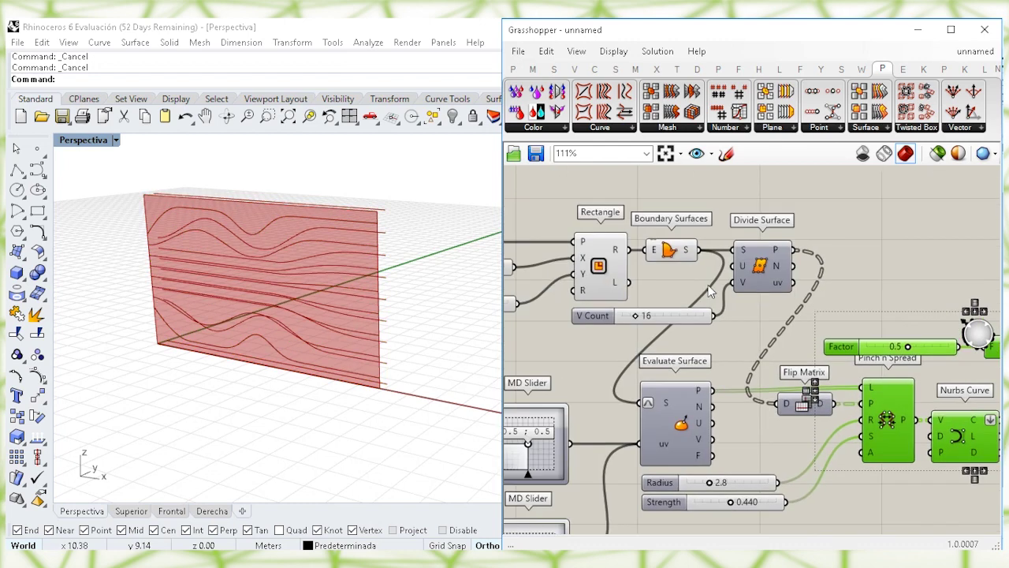
drag(732, 353, 571, 221)
right_click(831, 197)
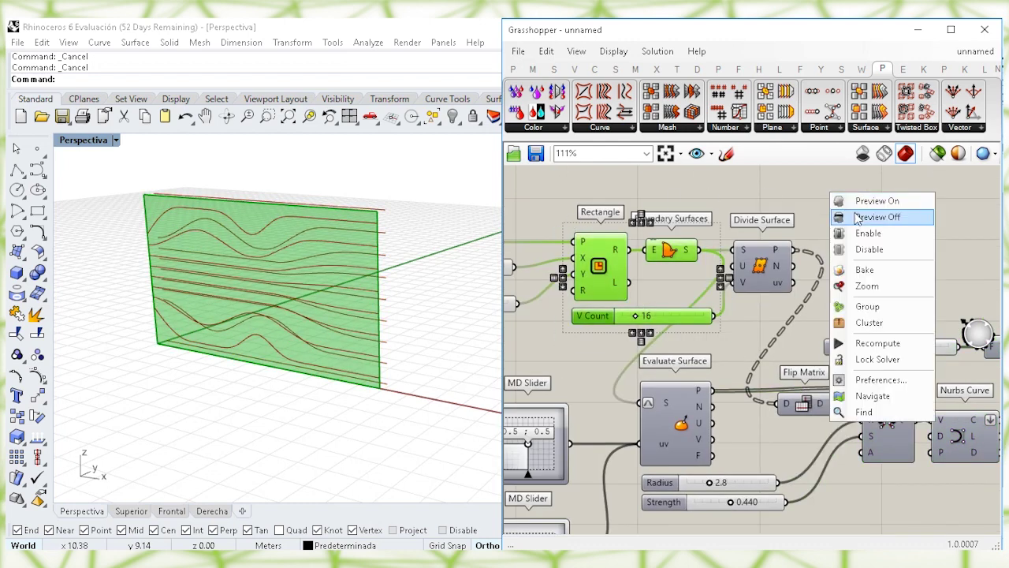
click(856, 214)
right_drag(387, 376, 462, 349)
- Add a Loft component after Weave and connect Weave's W output to its C input
right_drag(867, 267, 768, 254)
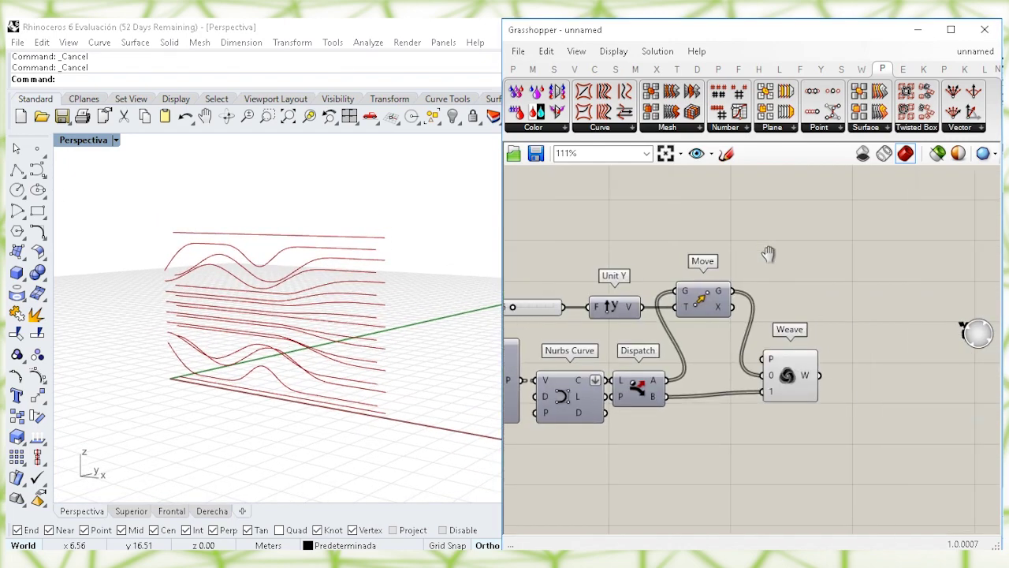
click(779, 382)
double_click(865, 382)
text(lo)
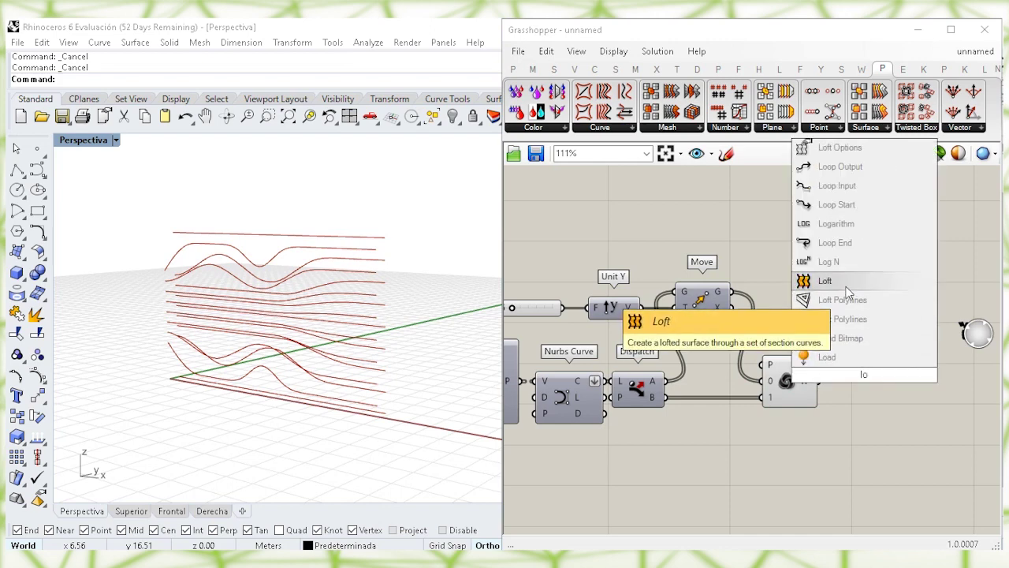
click(859, 280)
drag(826, 383, 842, 368)
click(864, 377)
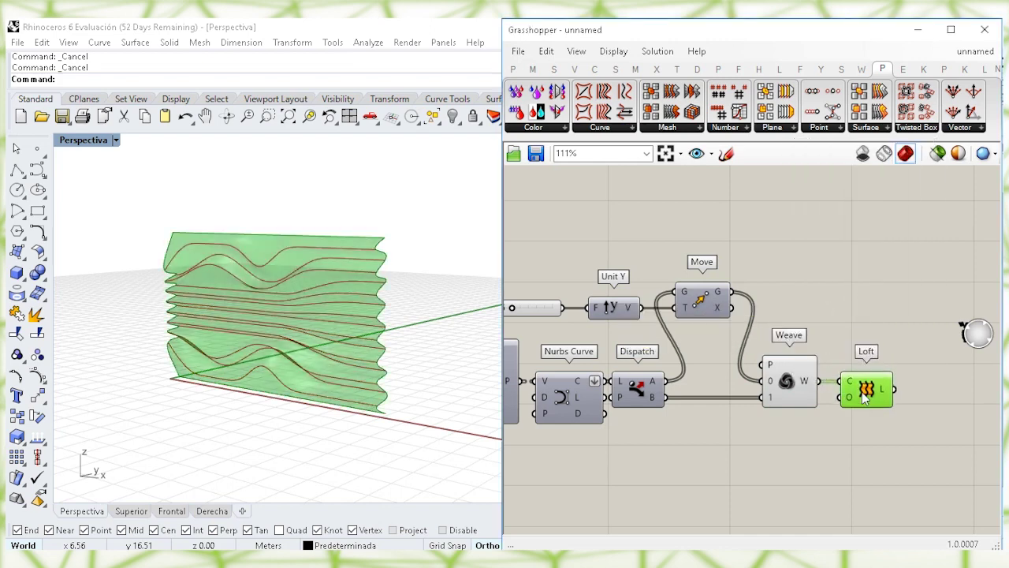
- Add a Custom Preview component after Loft and connect Loft's L output to its G input
right_drag(894, 325, 834, 320)
double_click(832, 315)
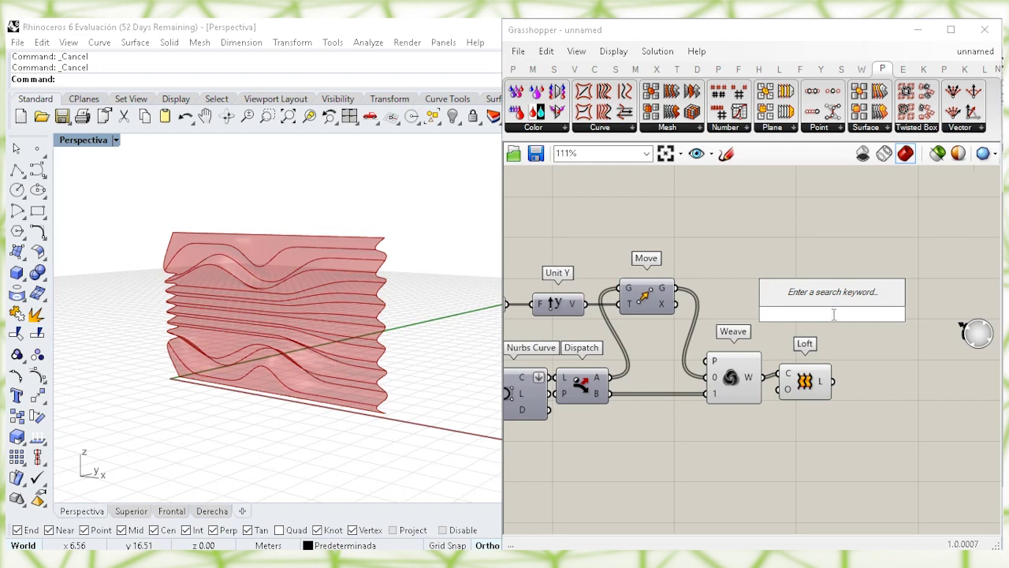
text(custom)
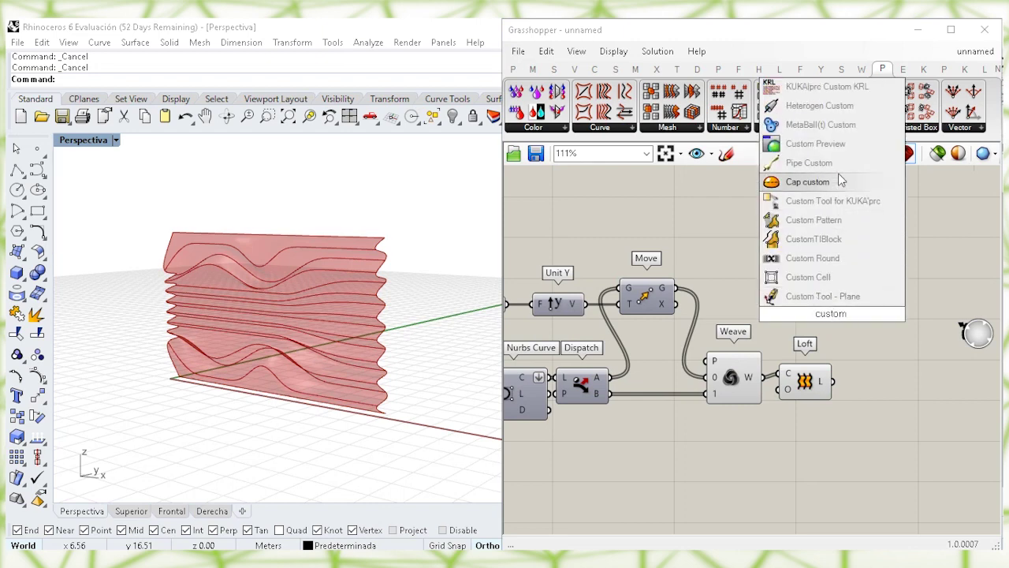
click(816, 181)
drag(843, 318, 832, 380)
drag(872, 366, 870, 387)
- Turn off the preview of Loft and Weave so that only the Custom Preview surface is displayed
click(808, 387)
drag(809, 387, 744, 347)
right_click(761, 243)
click(795, 269)
right_drag(474, 290, 265, 300)
click(728, 271)
right_drag(390, 299, 426, 294)
shift+right_drag(367, 276, 363, 299)
scroll(363, 298, up, 2)
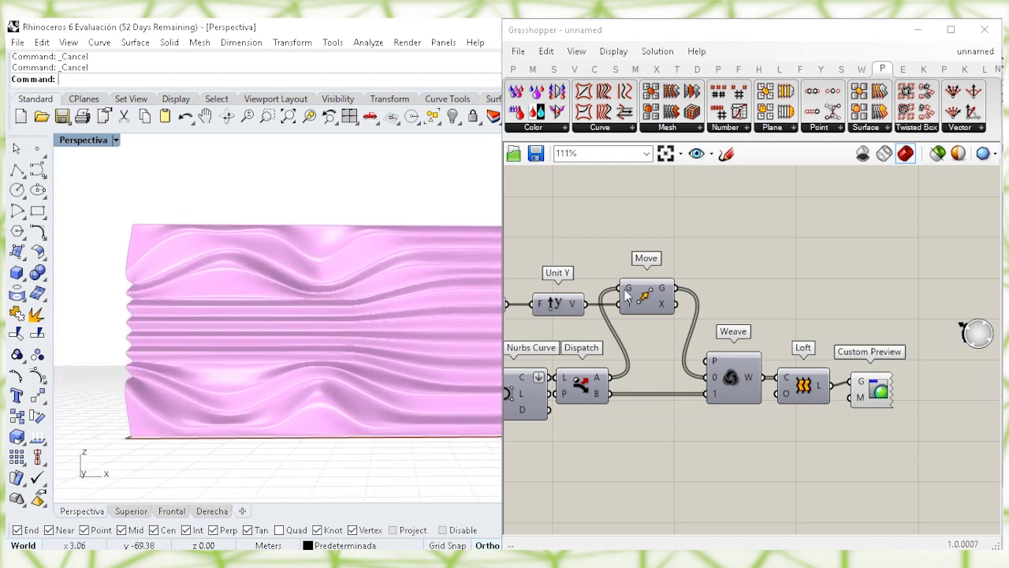
- Turn on Weave's preview to compare its curves with the lofted surface, and turn it off again
click(735, 380)
right_click(743, 240)
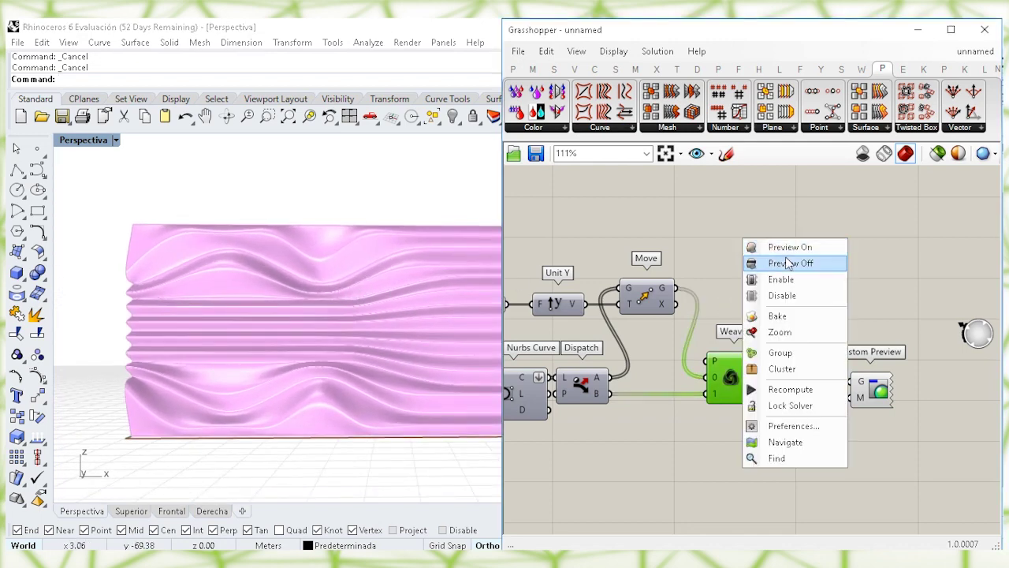
click(788, 263)
click(789, 243)
right_drag(415, 319, 387, 315)
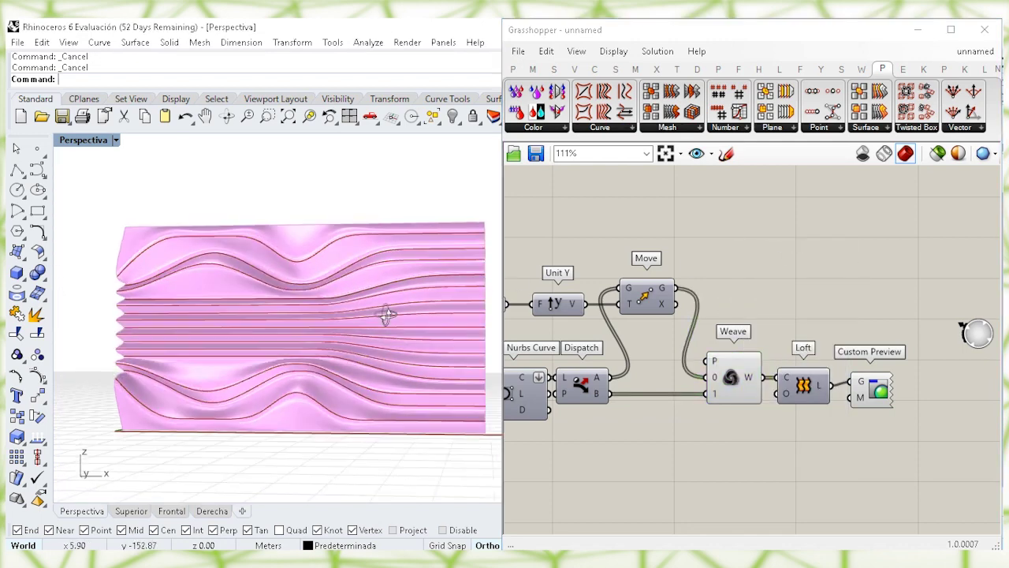
click(725, 391)
right_drag(707, 265, 716, 265)
right_click(850, 281)
click(857, 306)
- Try a Strength of 0.197 on the Pinch'n'Spread slider and undo the change
right_drag(575, 306, 871, 263)
right_drag(588, 326, 708, 295)
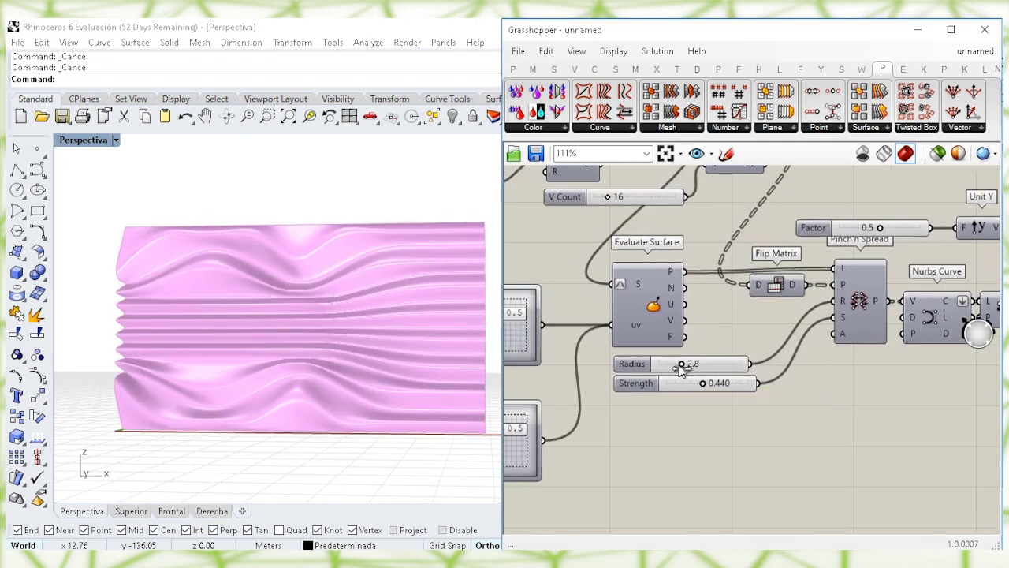
drag(677, 367, 685, 389)
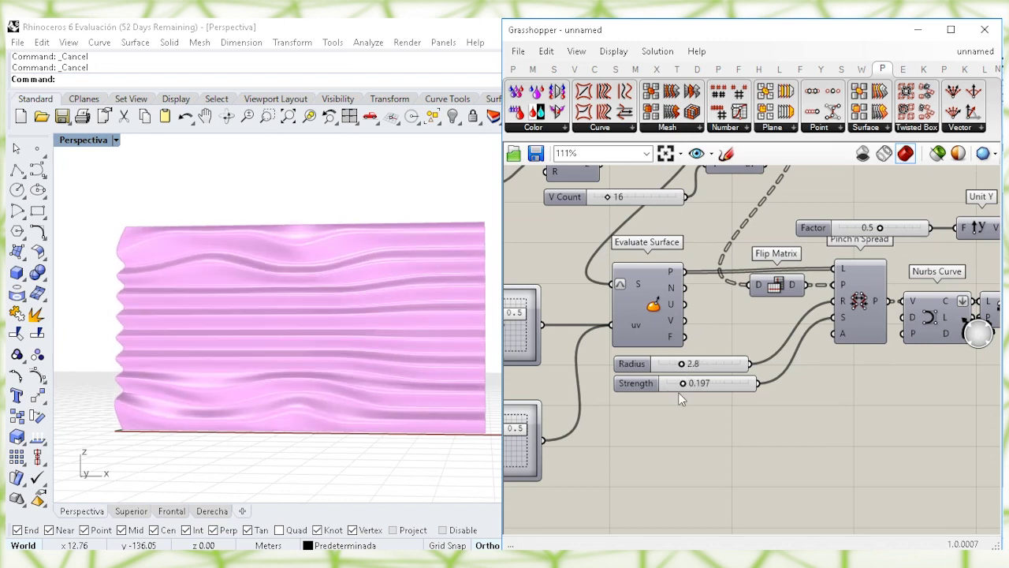
key(ctrl+z)
- Try other attractor positions with both MD Sliders, including 1.0 ; 0.5 on the second one, and undo the changes
right_drag(549, 383, 664, 374)
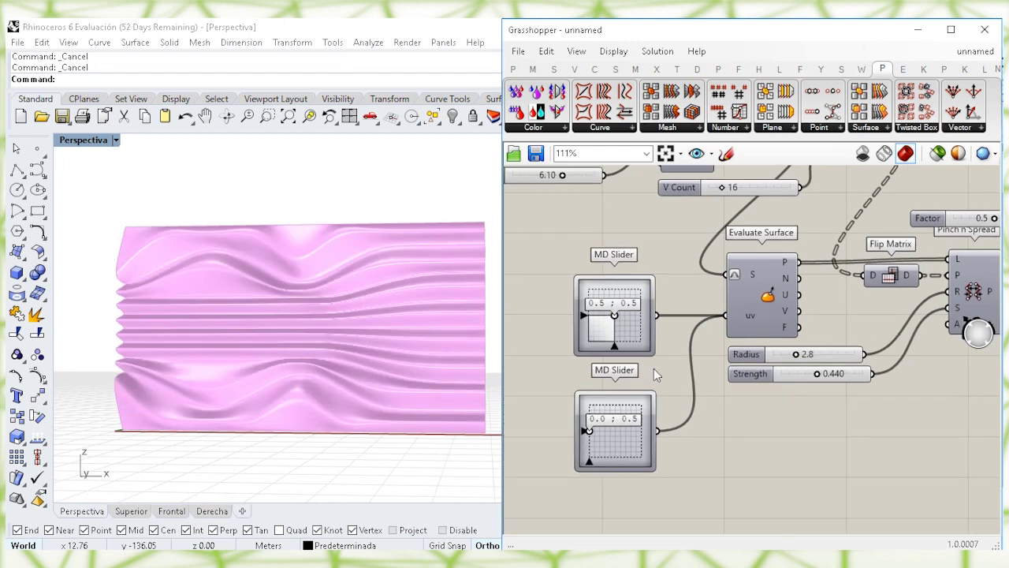
drag(615, 318, 616, 314)
key(ctrl+z)
drag(639, 439, 644, 438)
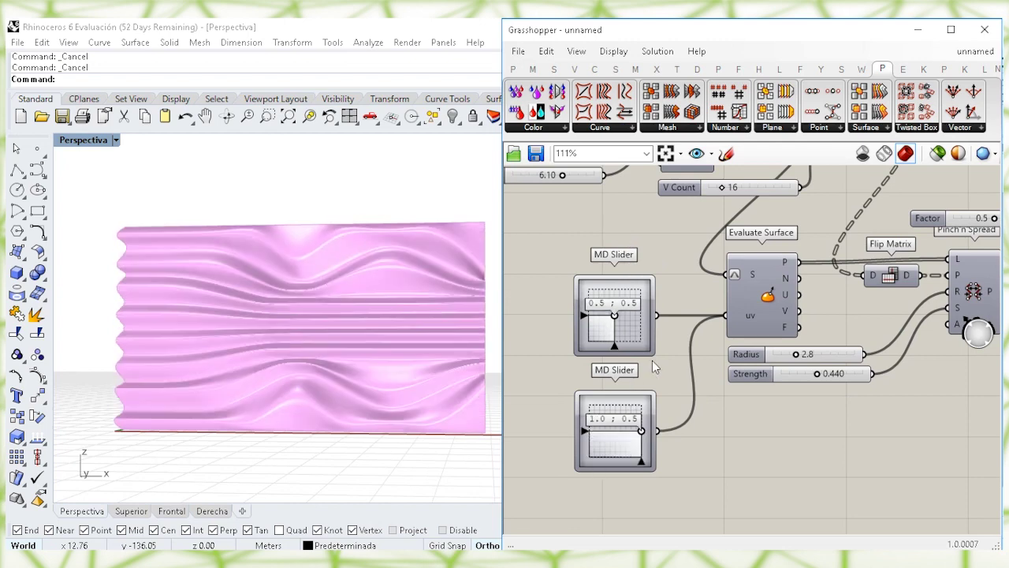
key(ctrl+z)
- Move Custom Preview above Loft and disconnect its G input from Loft's output
right_drag(995, 347, 664, 392)
right_drag(896, 329, 712, 334)
drag(863, 350, 857, 306)
drag(871, 312, 870, 271)
click(793, 359)
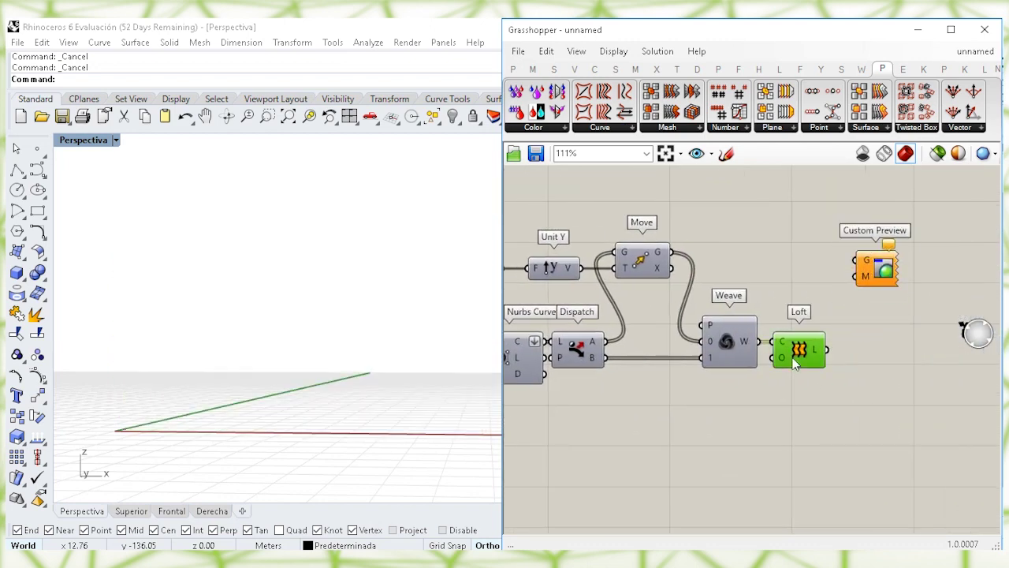
- Add a Divide Domain² component below Loft and connect Loft's L output to its I input
right_drag(865, 404, 798, 406)
double_click(799, 406)
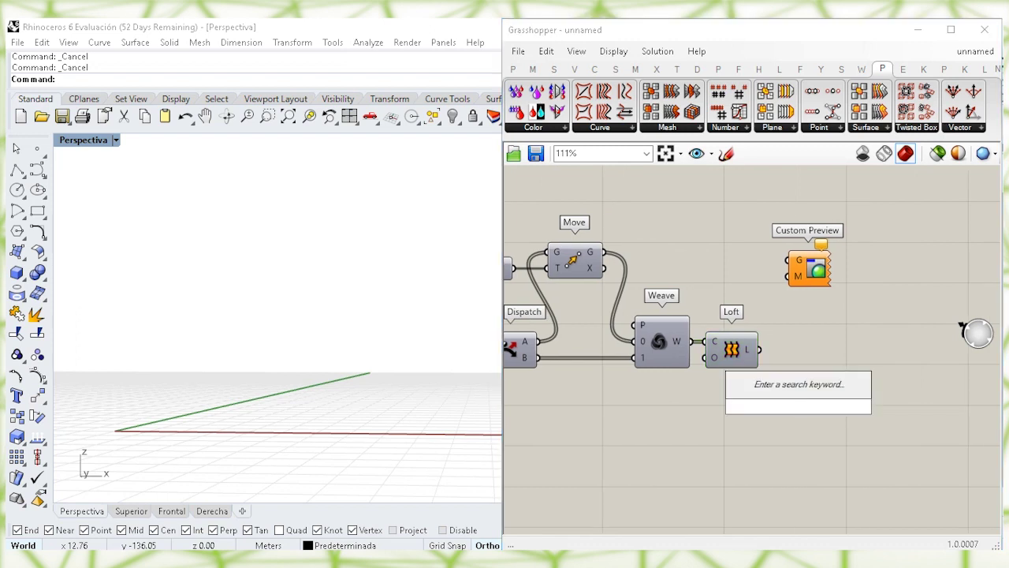
text(div)
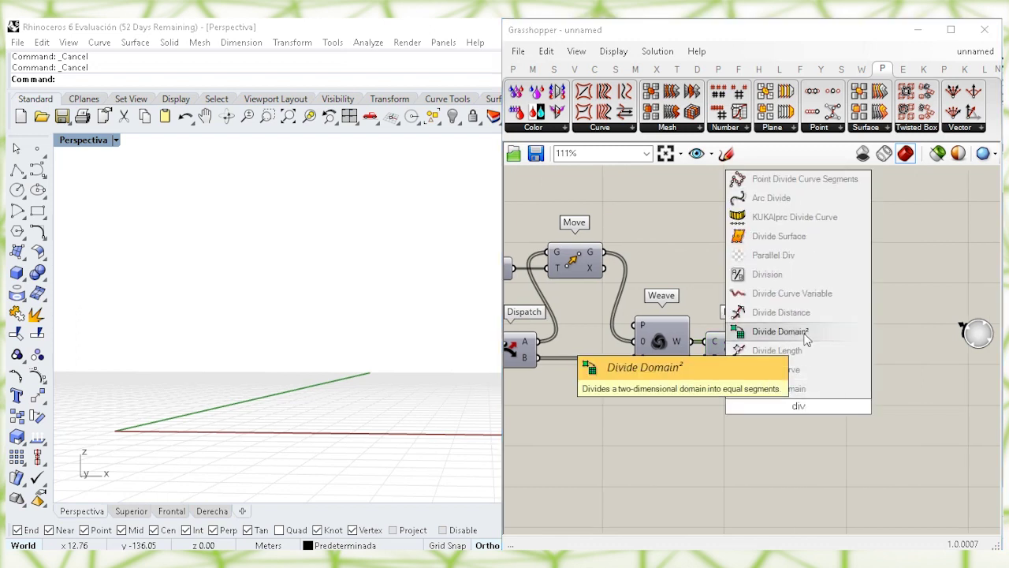
click(781, 332)
click(802, 420)
drag(787, 380, 759, 349)
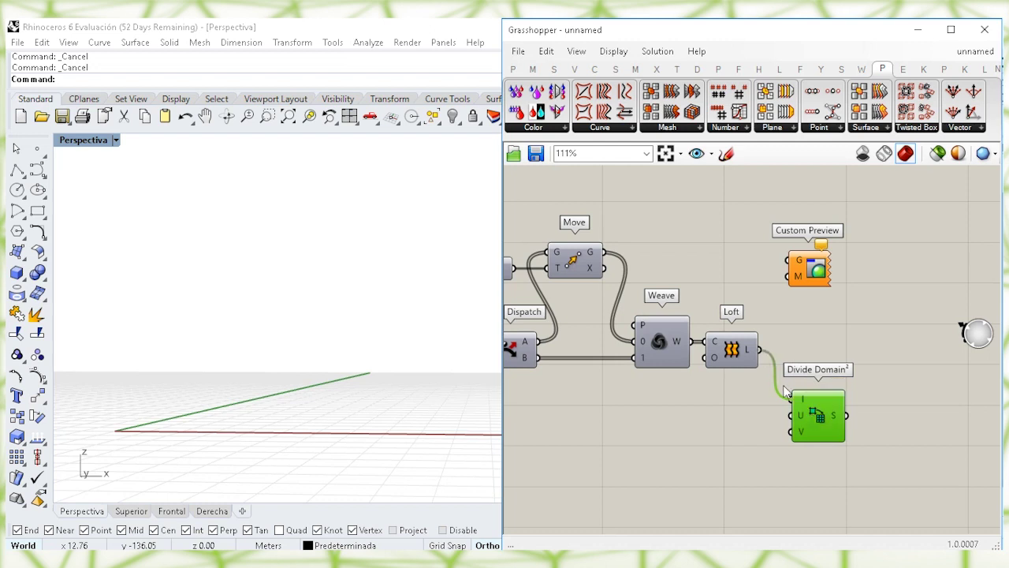
drag(812, 414, 815, 423)
- Add a number slider set to 30 and connect it to Divide Domain²'s V input
click(727, 450)
double_click(676, 447)
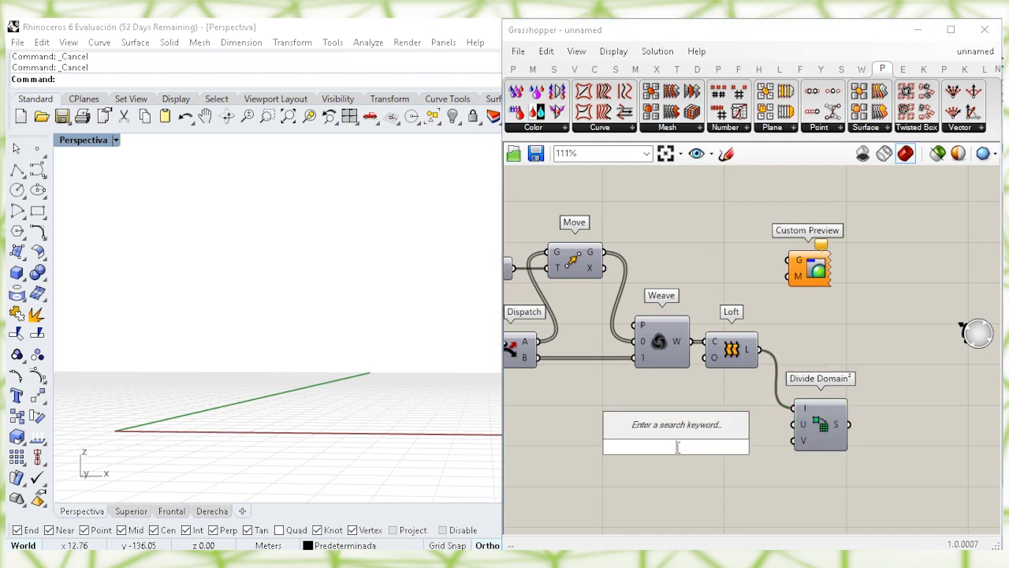
text(30)
key(Return)
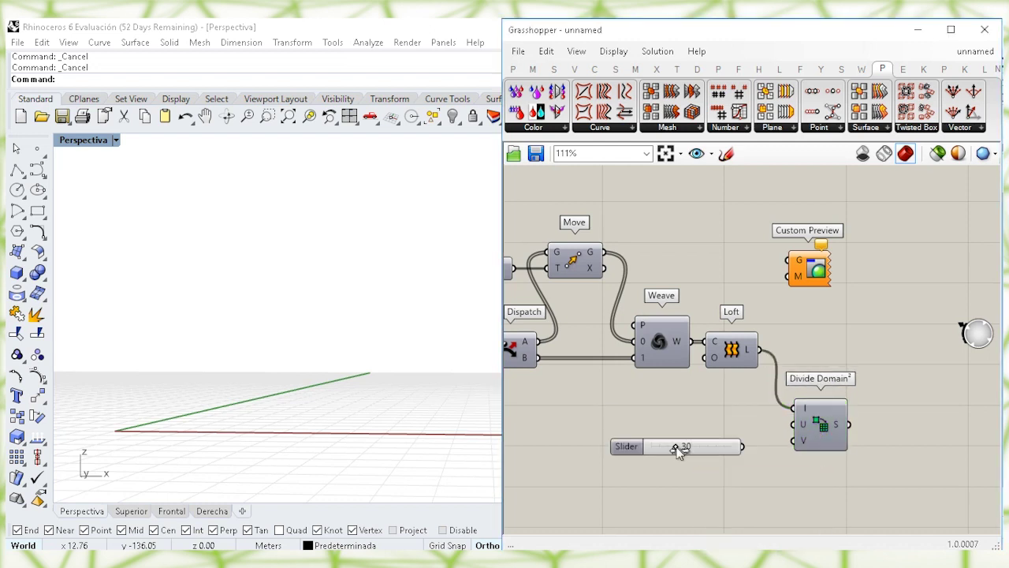
drag(793, 441, 733, 444)
- Add a number slider set to 60 and connect it to Divide Domain²'s U input
click(690, 411)
double_click(690, 411)
text(60)
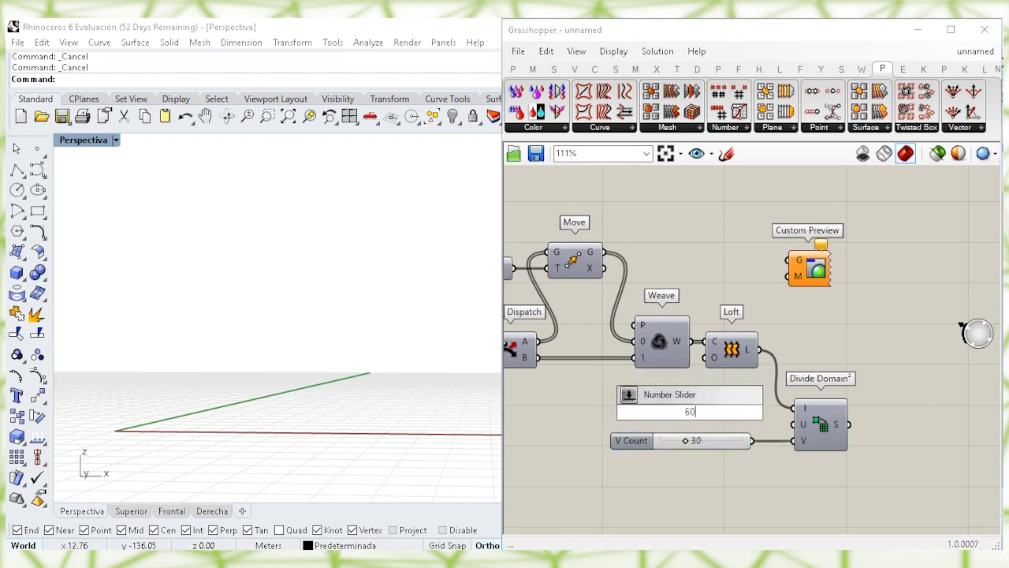
key(Return)
drag(674, 411, 663, 411)
mouse_move(746, 412)
mouse_down()
mouse_move(791, 436)
mouse_move(747, 418)
mouse_up()
- Add an Isotrim component and connect Divide Domain²'s S output to its D input
click(818, 330)
right_drag(891, 327, 753, 324)
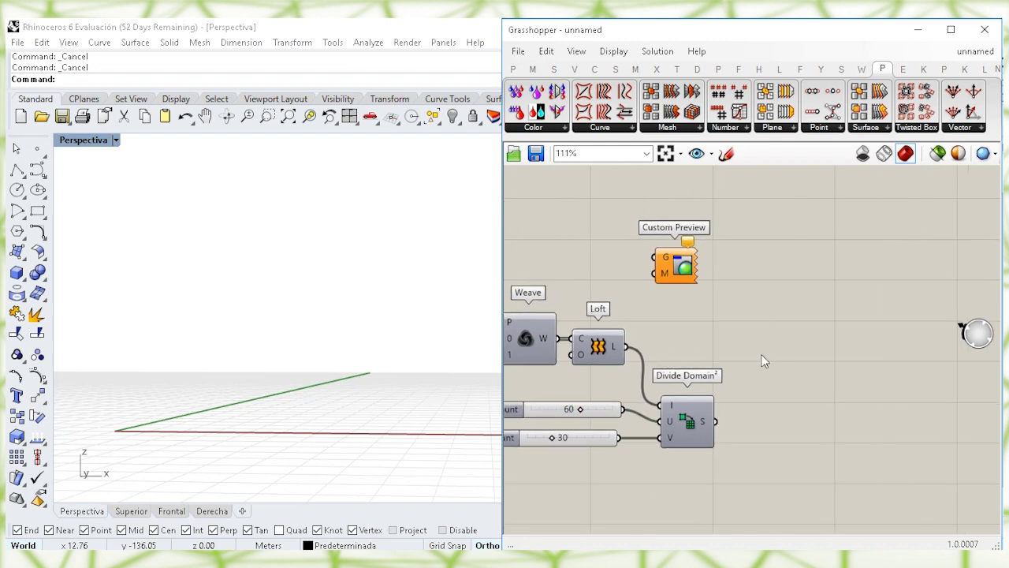
double_click(761, 357)
text(isotr)
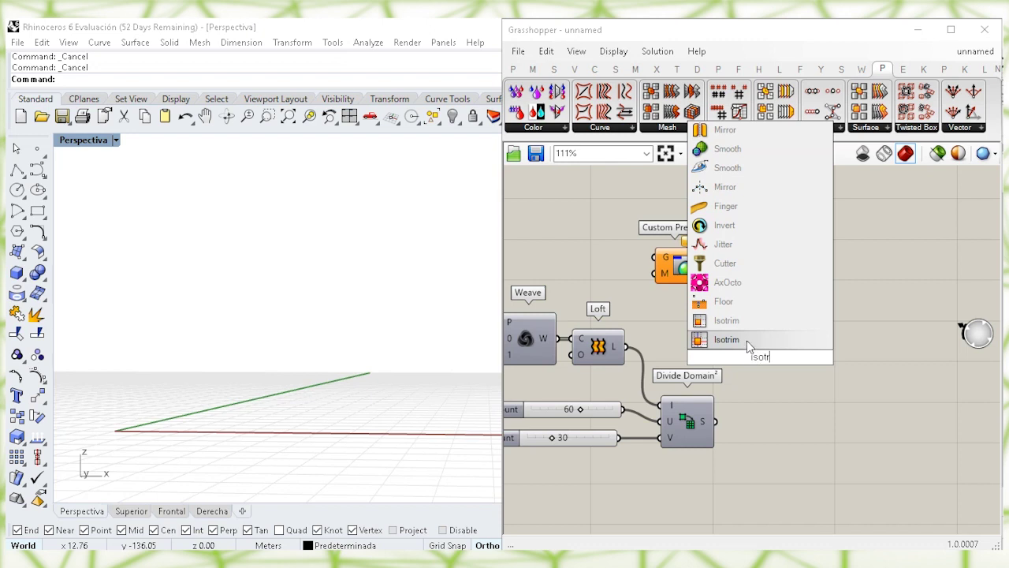
click(743, 319)
drag(715, 423, 783, 368)
drag(800, 361, 793, 352)
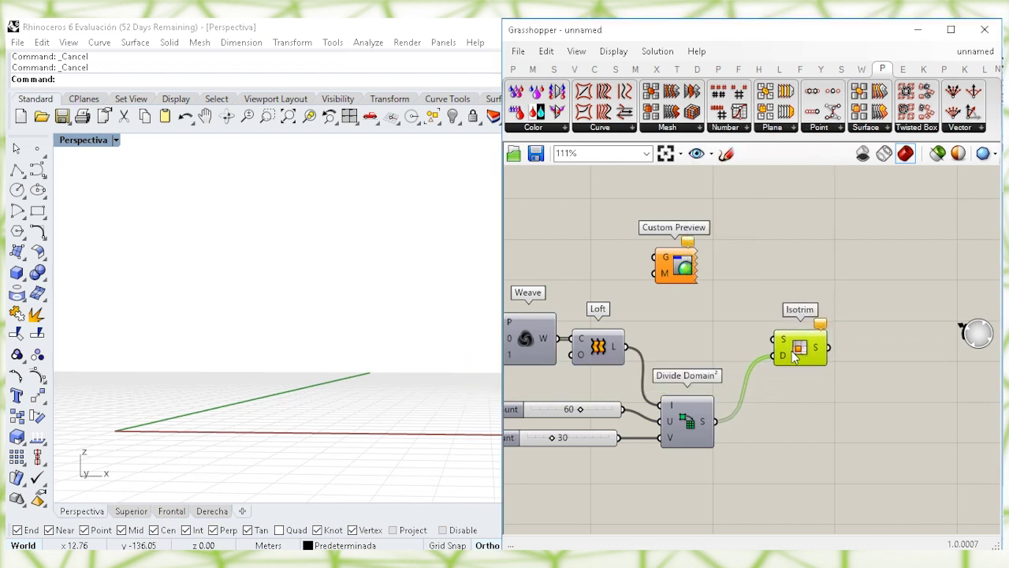
- Connect Loft's L output to Isotrim's S input and shift Isotrim slightly down
click(601, 353)
drag(690, 314, 775, 341)
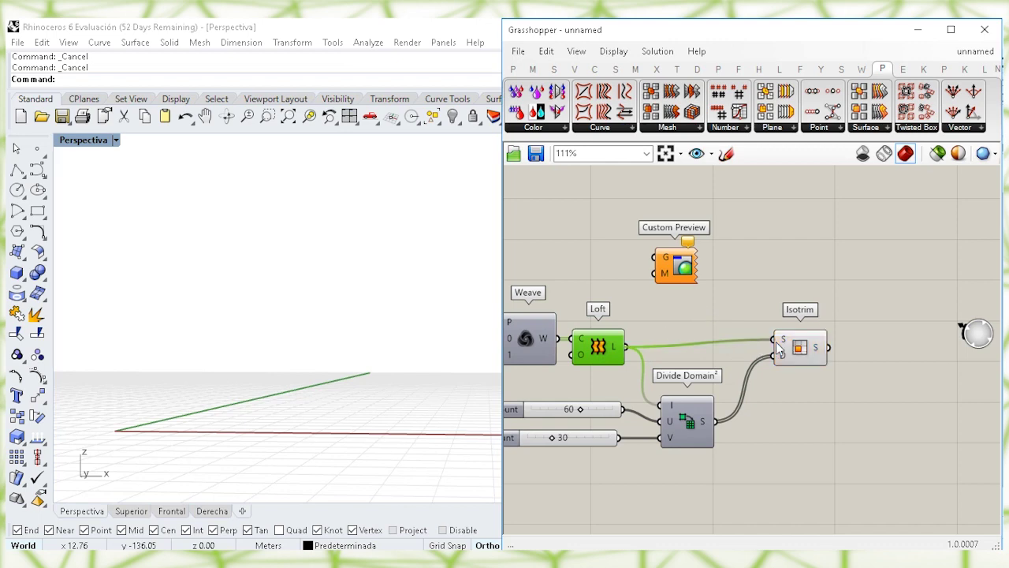
drag(790, 347, 781, 354)
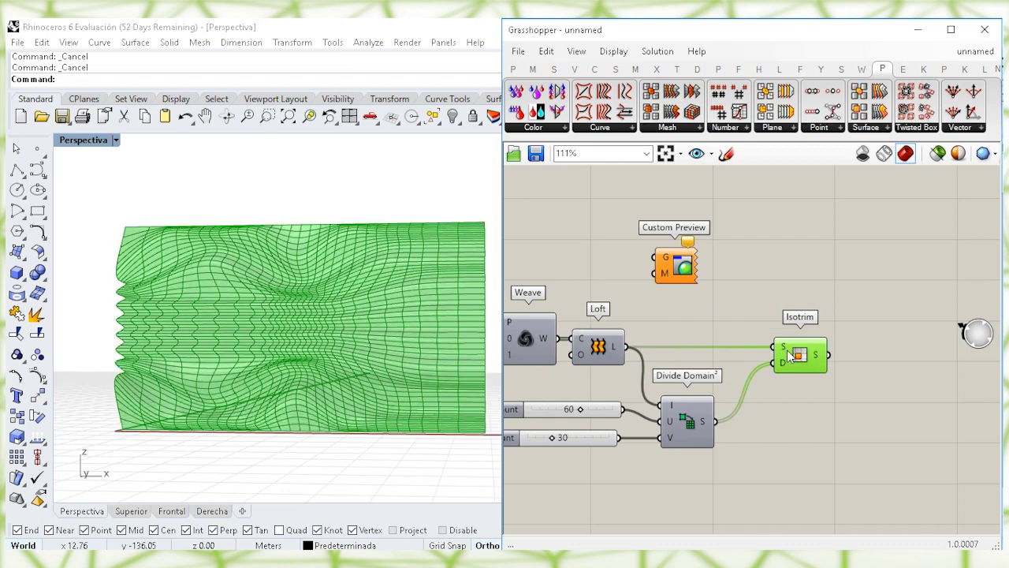
- Add a Deconstruct Brep component fed by Isotrim's S output, and turn off Isotrim's preview
click(839, 399)
right_drag(839, 399, 784, 392)
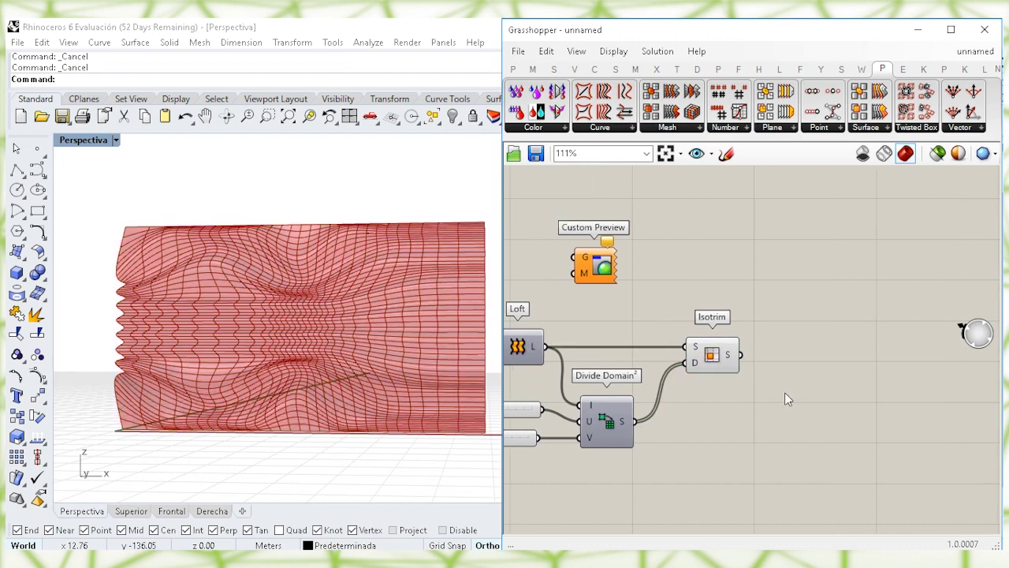
double_click(784, 392)
text(dec)
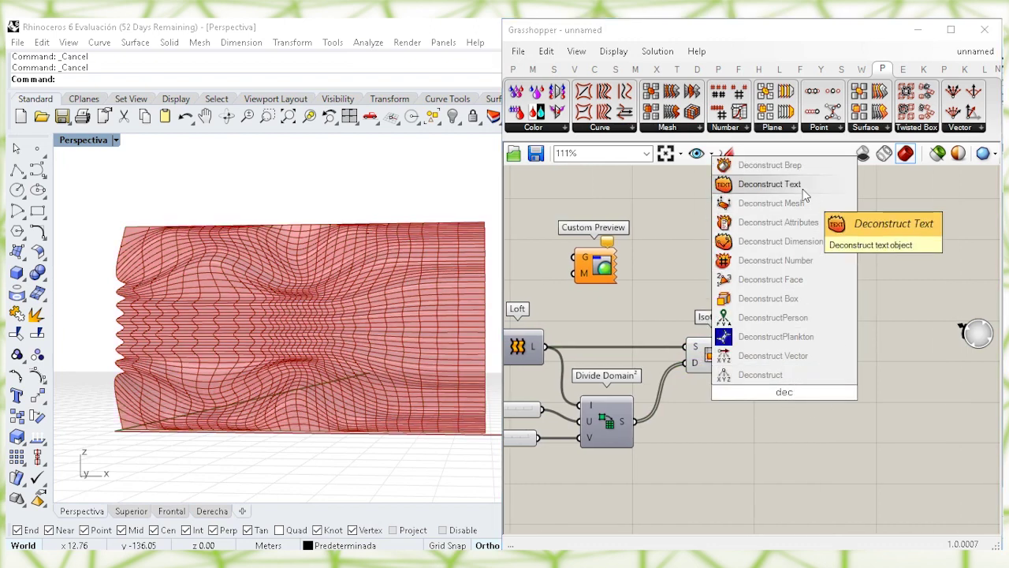
click(802, 172)
click(712, 355)
right_click(716, 355)
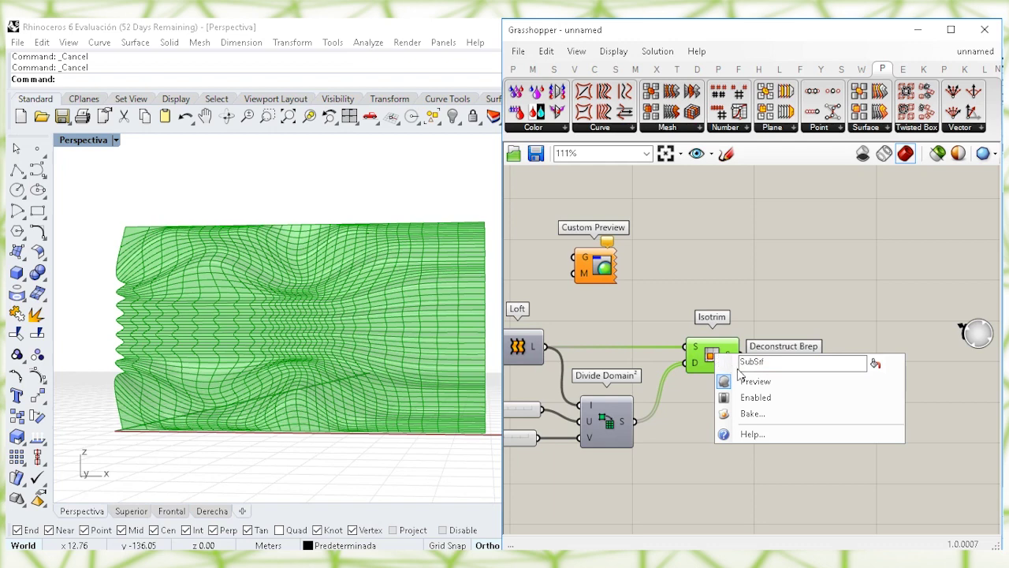
click(753, 379)
drag(780, 385, 775, 344)
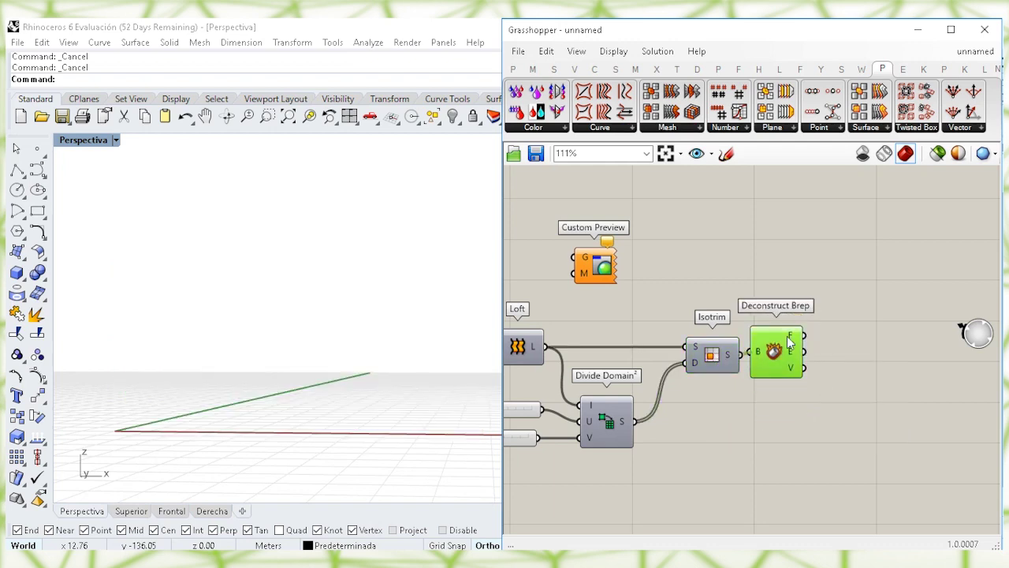
- Flatten the faces output (F) of Deconstruct Brep
mouse_move(791, 341)
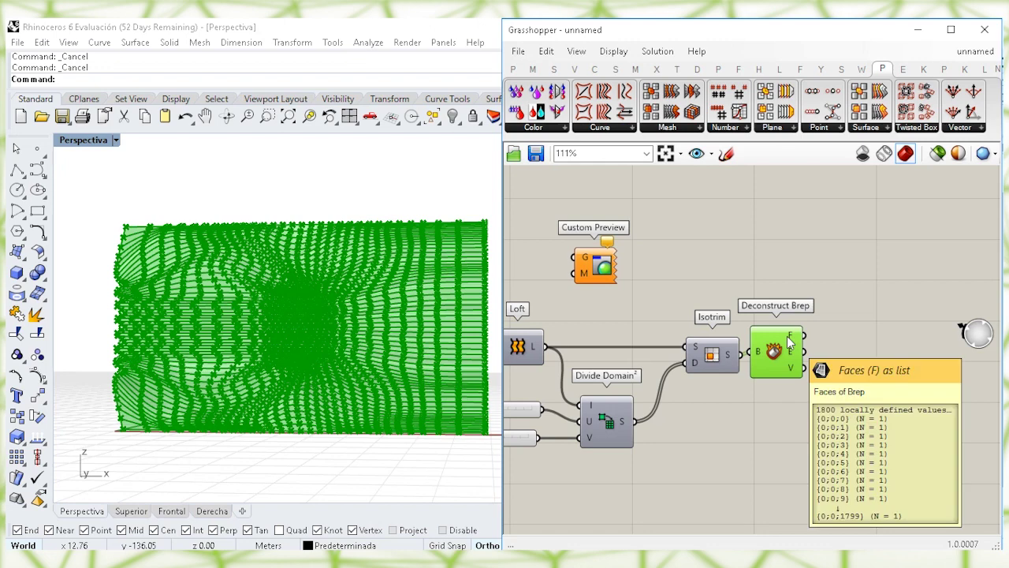
right_click(791, 341)
click(824, 392)
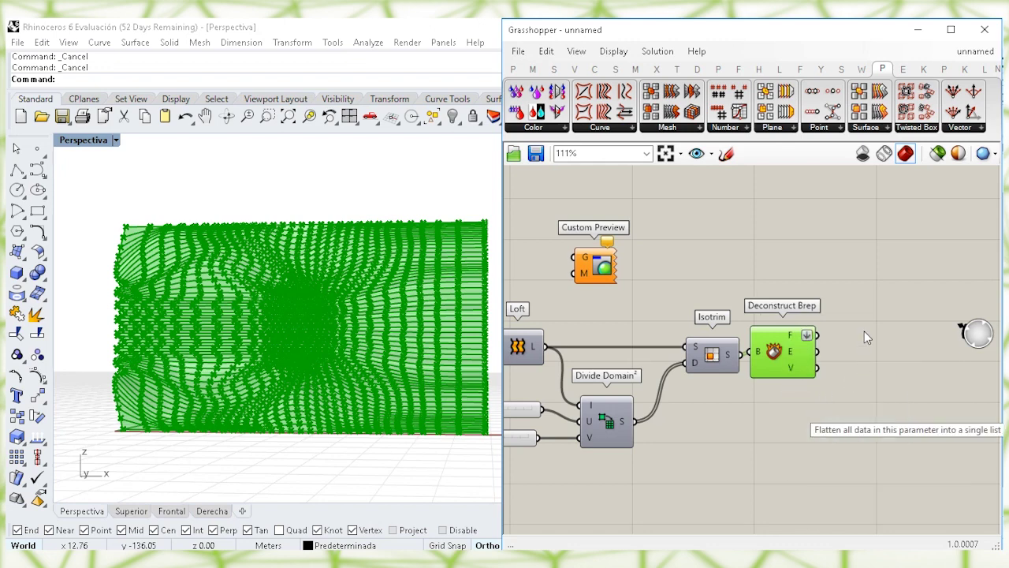
click(793, 351)
- Add a Random Reduce component after Deconstruct Brep
right_drag(874, 363, 805, 363)
double_click(820, 359)
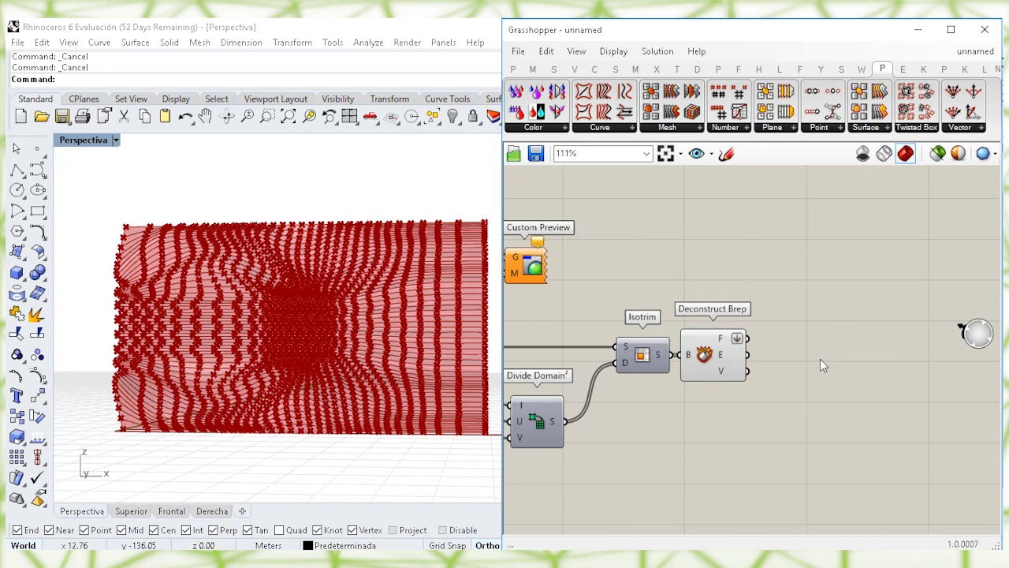
text(random red)
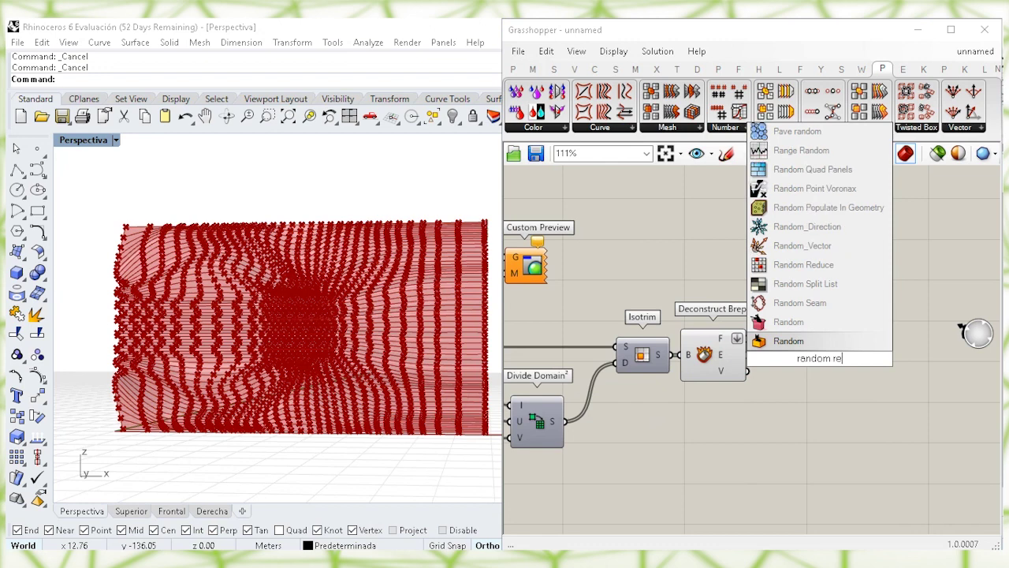
click(803, 303)
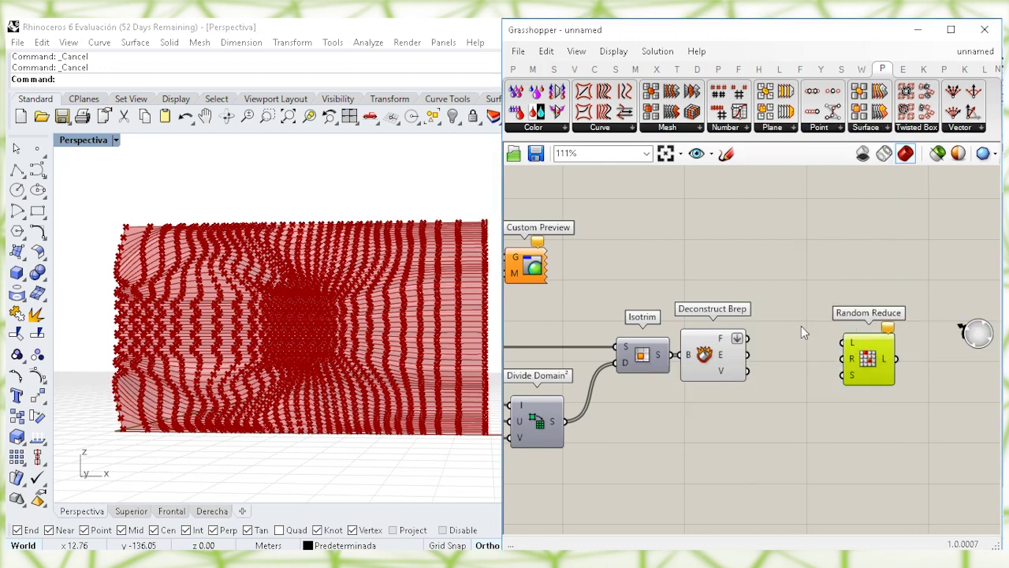
- Add a List Length component fed by the faces output (F) of Deconstruct Brep
click(757, 347)
double_click(773, 378)
text(list l)
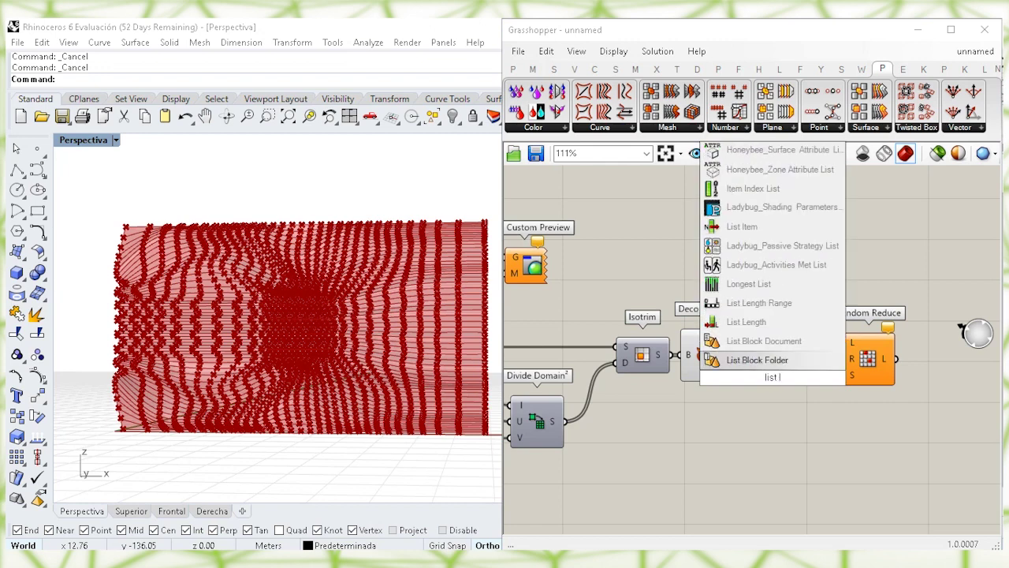
click(749, 322)
mouse_move(775, 381)
mouse_down()
mouse_move(805, 398)
mouse_move(779, 395)
mouse_up()
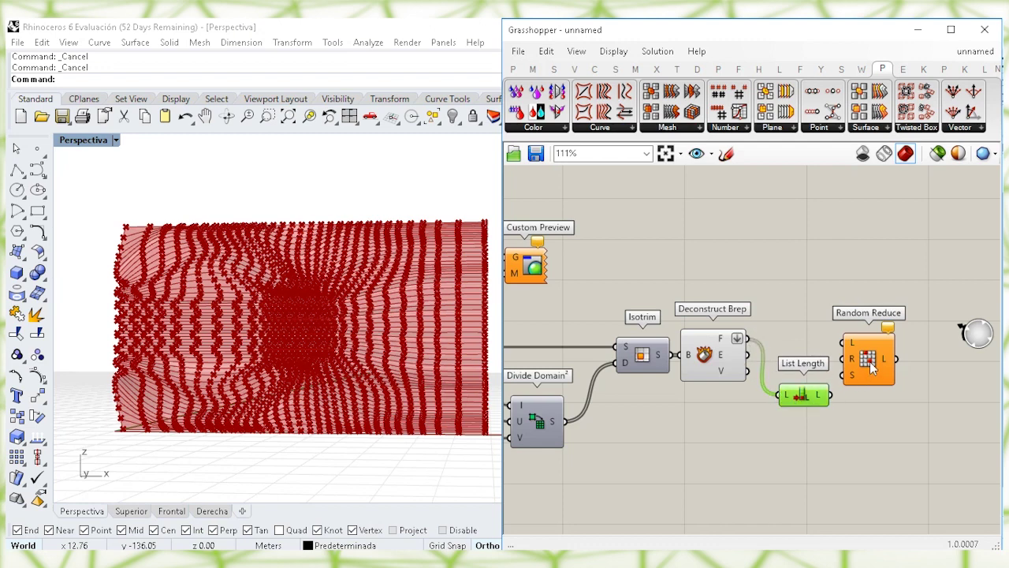
- Make room by shifting Random Reduce slightly away, and add a number slider set to 0.9 below List Length
drag(870, 363, 907, 363)
double_click(813, 445)
text(0.9)
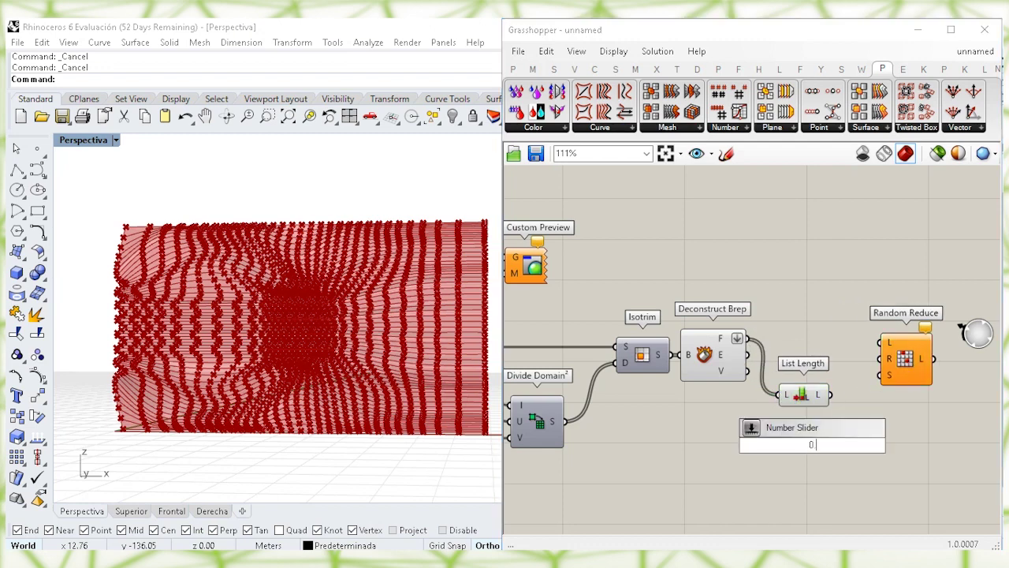
key(Return)
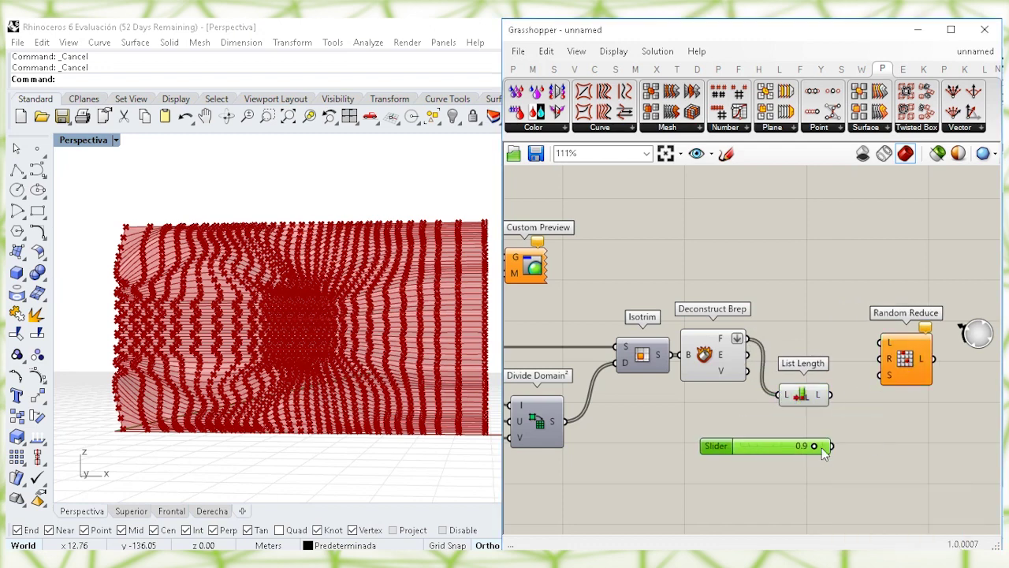
- Add a Multiplication component with List Length feeding A and the 0.9 slider feeding B
double_click(863, 434)
text(mult)
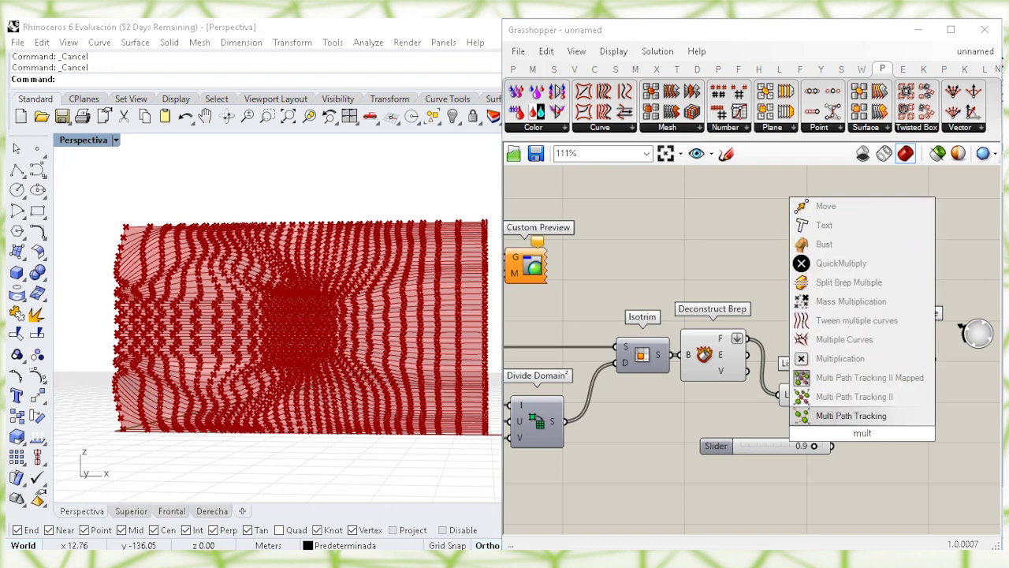
click(839, 358)
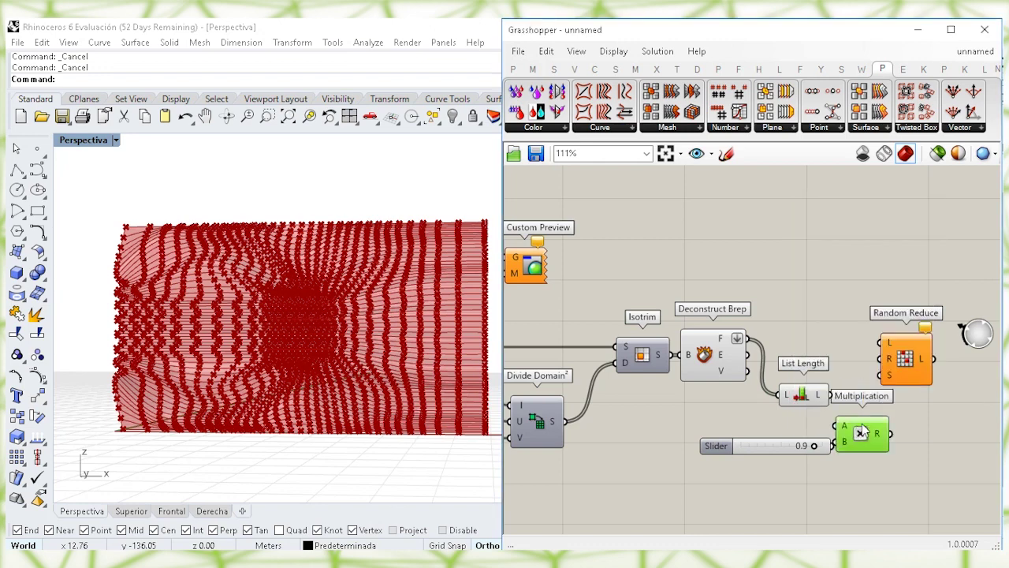
drag(848, 421, 830, 395)
drag(851, 439, 859, 420)
drag(784, 443, 786, 423)
drag(881, 417, 874, 407)
- Connect Multiplication's result to Random Reduce's R input and Deconstruct Brep's F output to its L input
drag(919, 377, 950, 366)
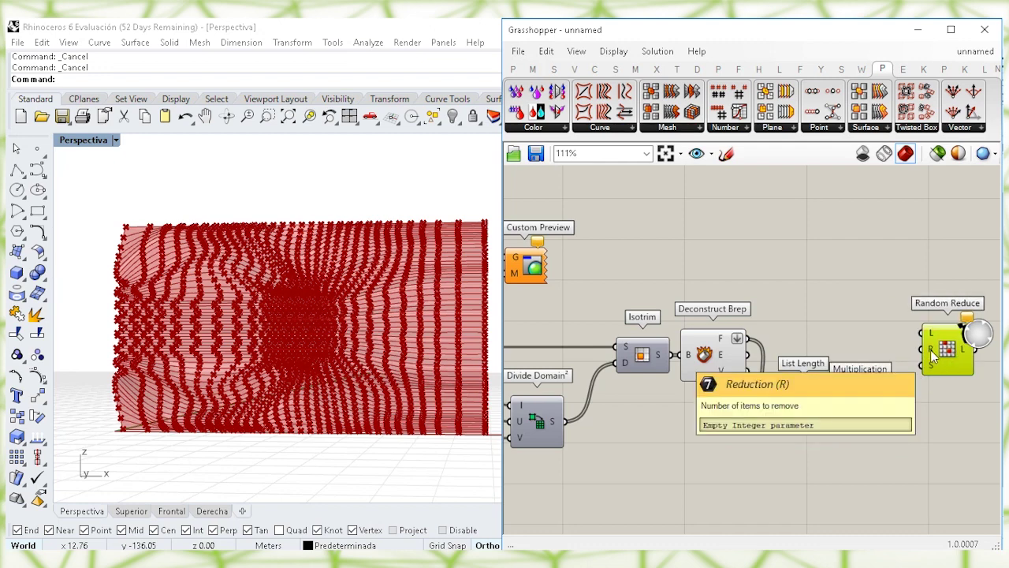
right_drag(930, 350, 882, 349)
mouse_move(840, 408)
mouse_down()
mouse_move(874, 348)
mouse_move(911, 381)
mouse_move(822, 405)
mouse_up()
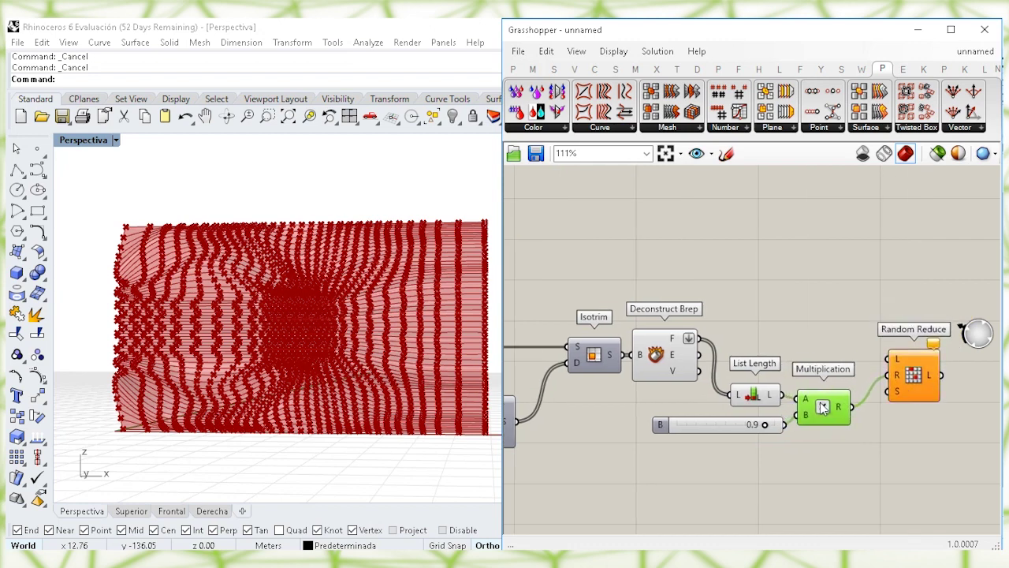
click(748, 339)
drag(699, 338, 908, 368)
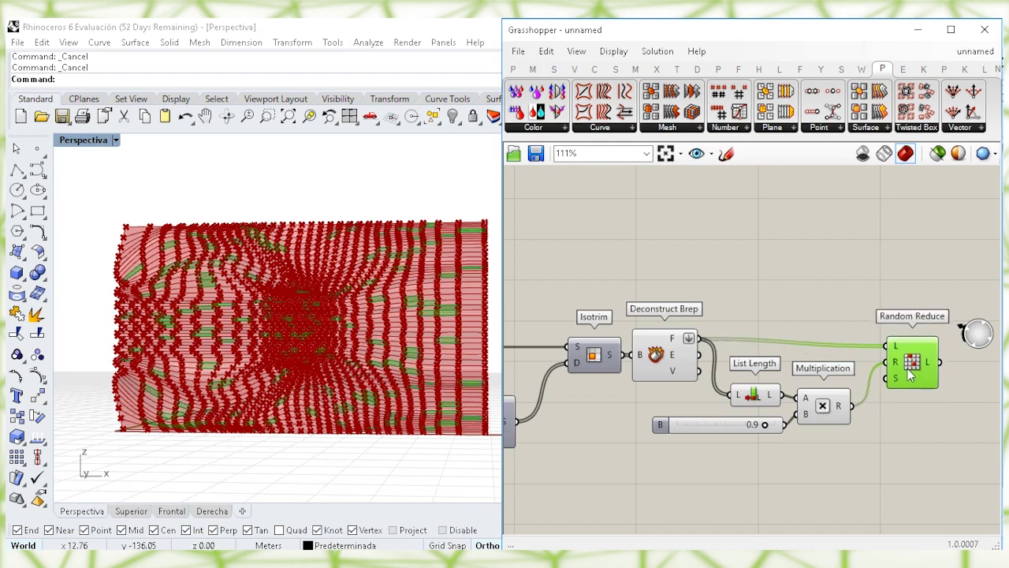
- Turn off the preview of Deconstruct Brep
click(824, 414)
click(675, 362)
right_click(707, 252)
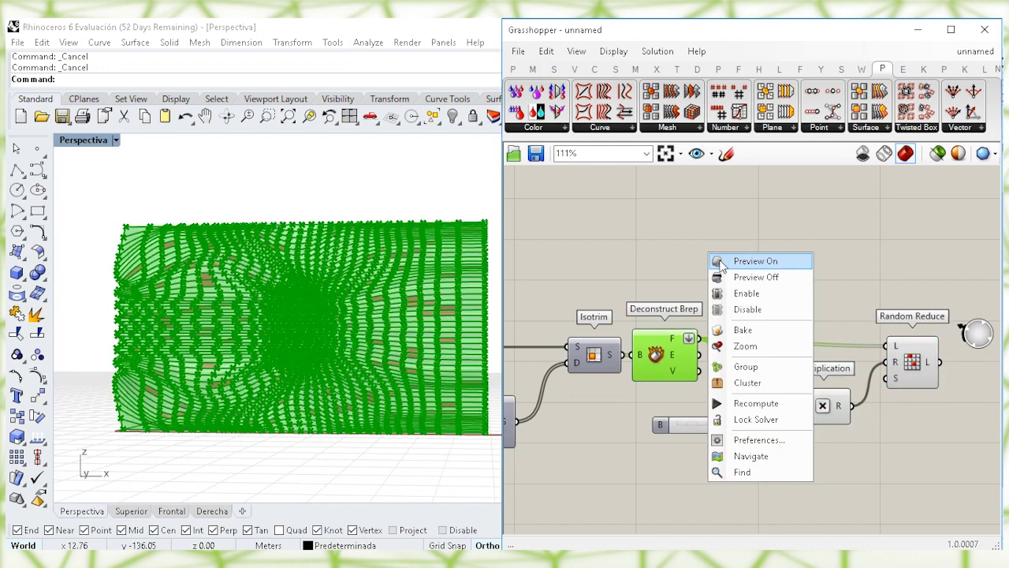
click(745, 280)
click(800, 378)
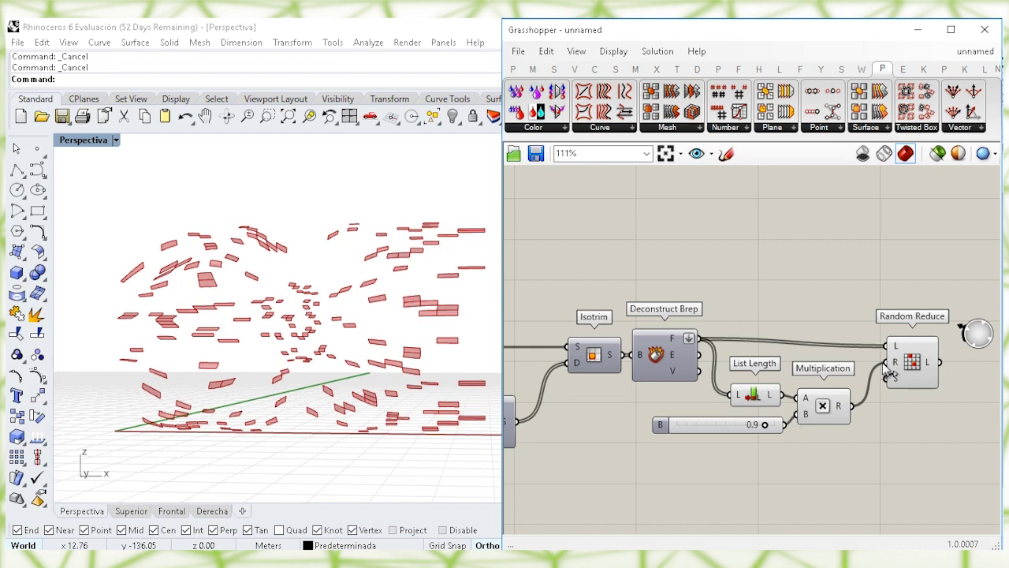
- Add a number slider set to 7 and connect it to Random Reduce's Seed (S) input
drag(909, 361, 910, 355)
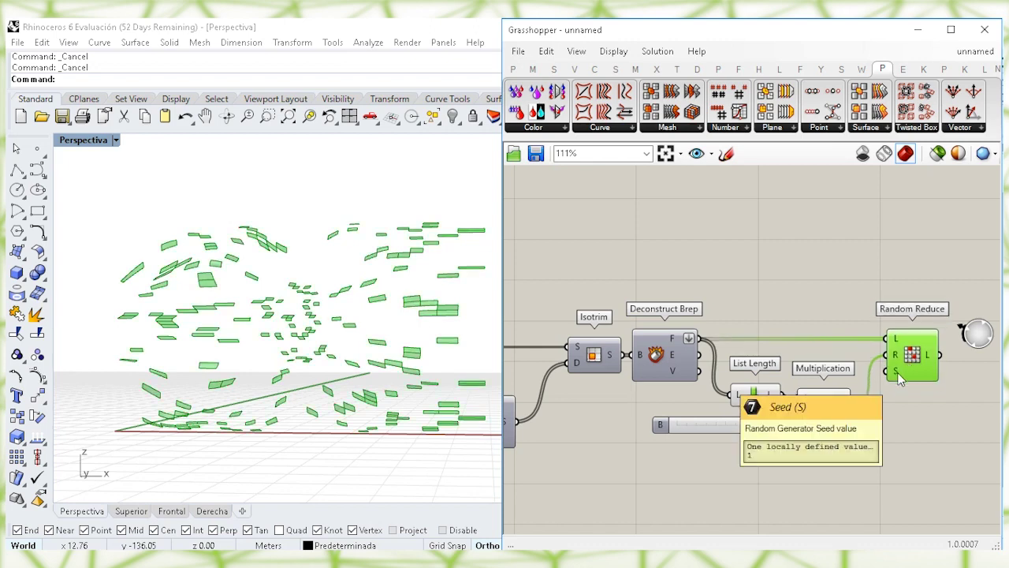
double_click(836, 442)
text(7)
key(Return)
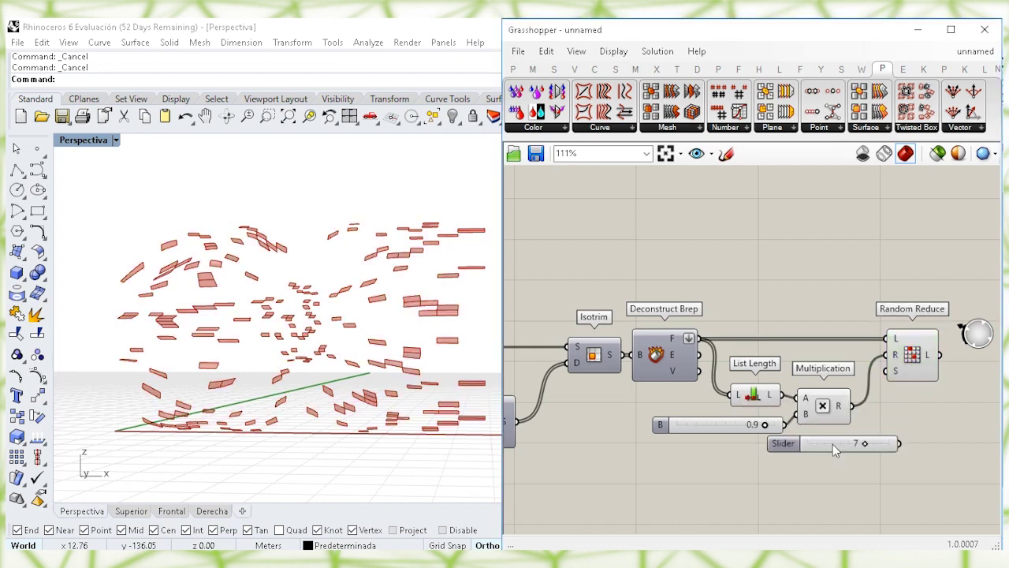
drag(832, 443, 785, 458)
drag(885, 371, 853, 455)
drag(918, 369, 948, 369)
- Set the multiplication factor slider to 0.5 and the Seed slider to 1
right_drag(931, 428, 890, 423)
drag(730, 423, 690, 426)
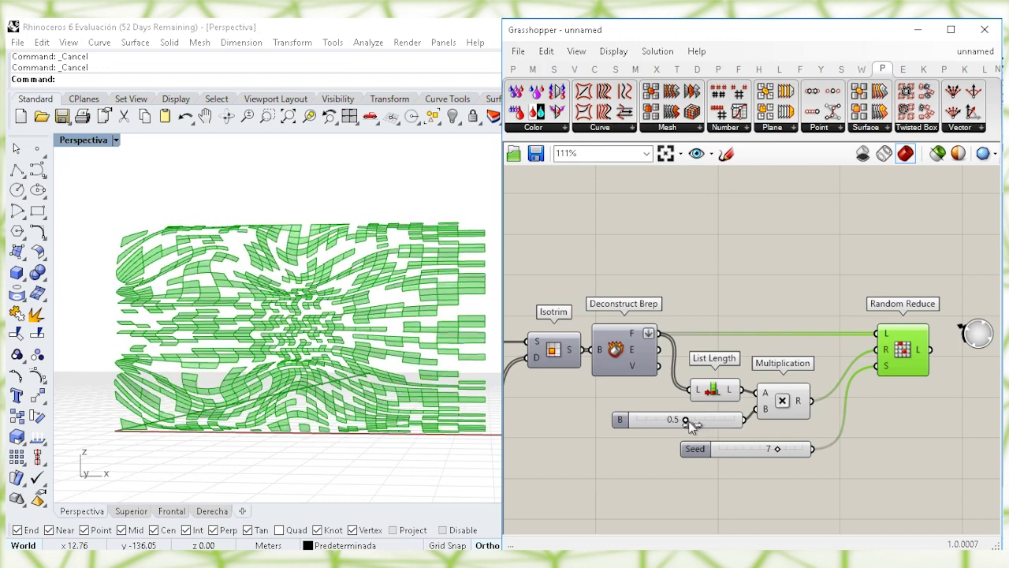
click(750, 309)
click(893, 351)
drag(751, 454, 727, 456)
click(812, 269)
right_drag(872, 290, 788, 290)
click(827, 351)
right_drag(857, 340, 750, 357)
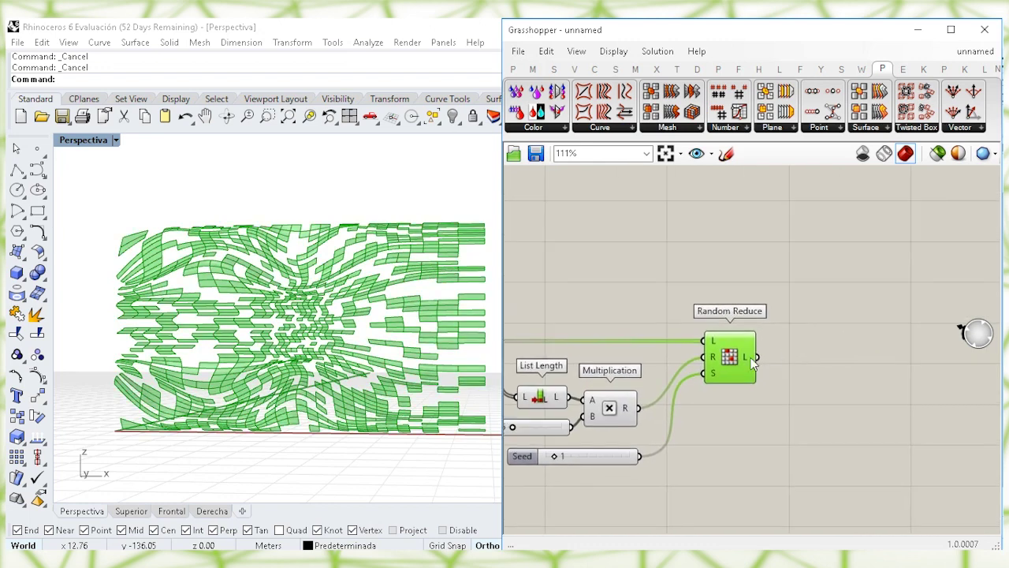
click(830, 302)
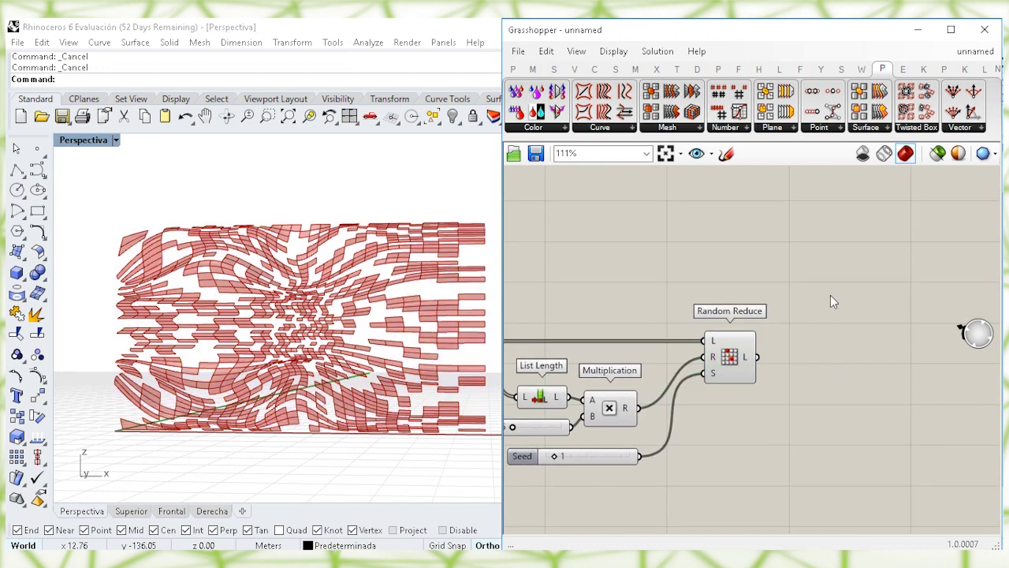
- Add an Item Index component and connect Random Reduce's L output to its L input
double_click(831, 297)
text(item)
text(inde)
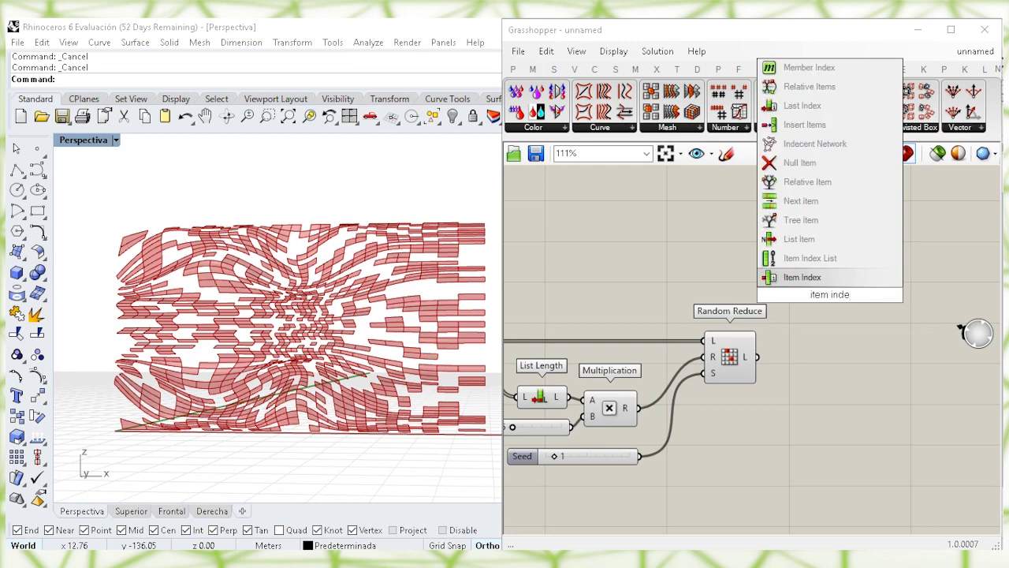
click(809, 277)
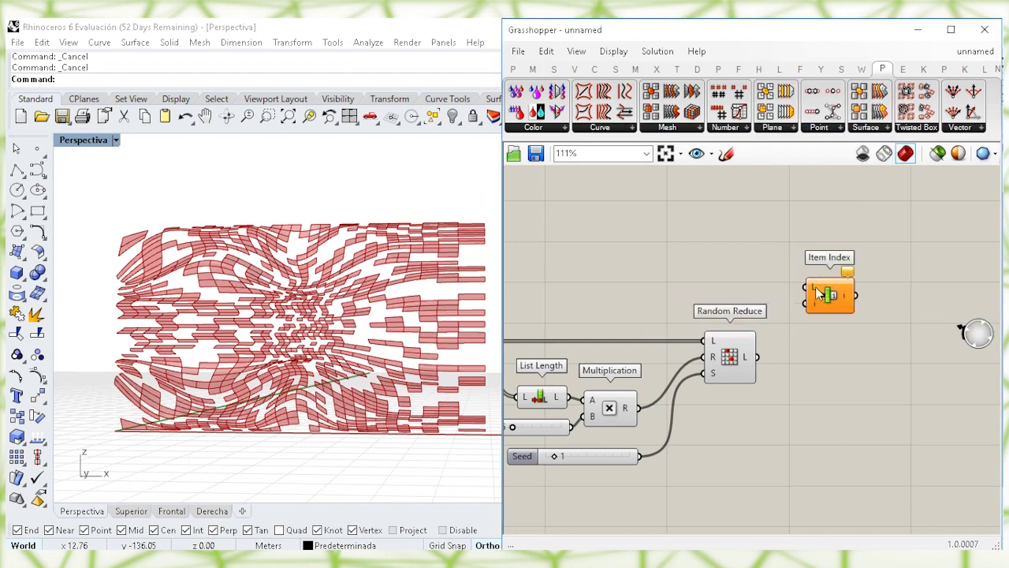
drag(805, 288, 758, 357)
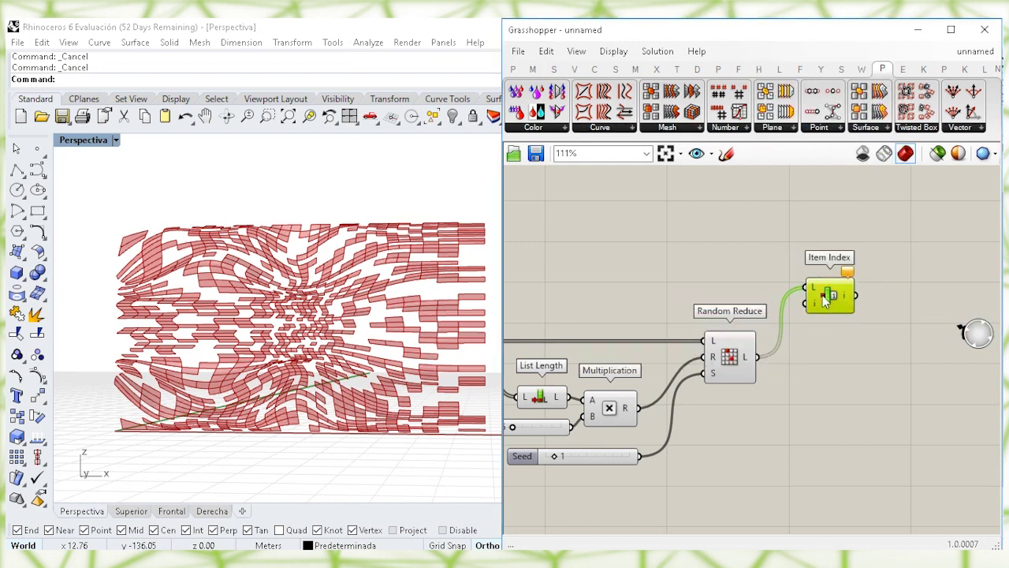
- Connect Deconstruct Brep's faces output (F) to Item Index's i input
right_drag(634, 274, 741, 266)
drag(592, 335, 908, 290)
right_drag(880, 330, 807, 336)
click(865, 293)
- Add an Equality component after Item Index and feed its A input with the index output
right_drag(889, 360, 846, 365)
double_click(846, 364)
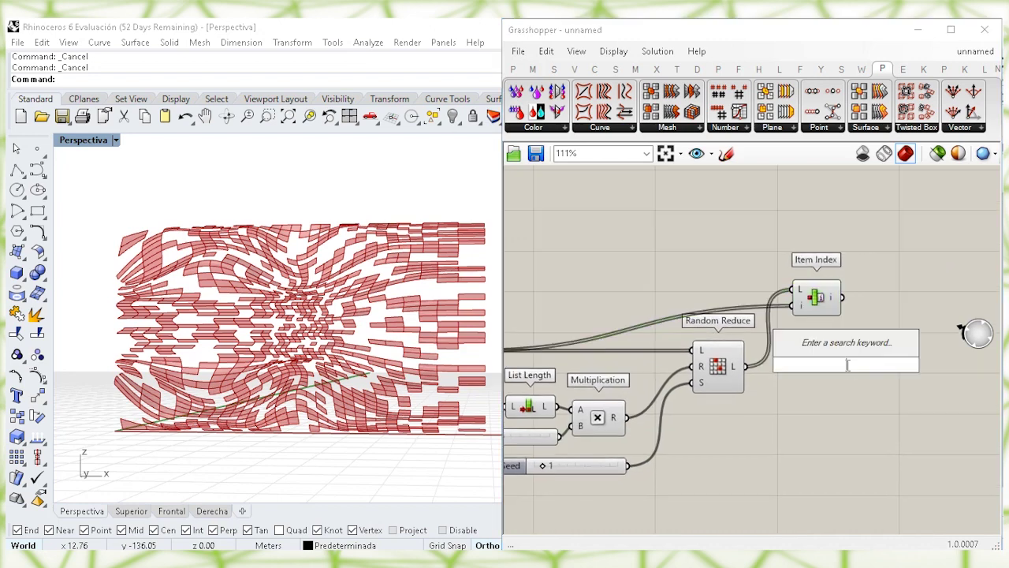
text(eq)
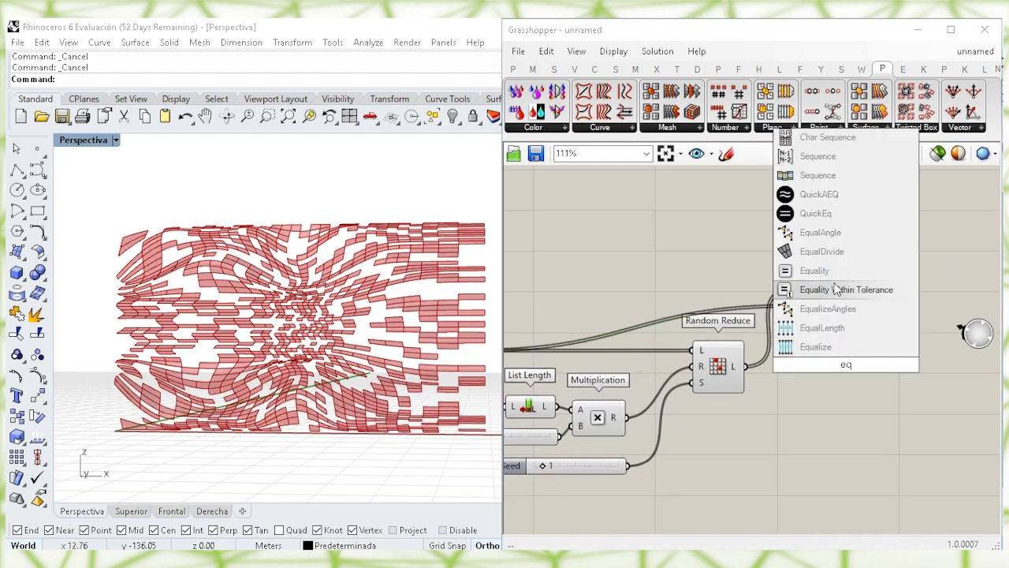
click(838, 284)
drag(852, 370, 889, 307)
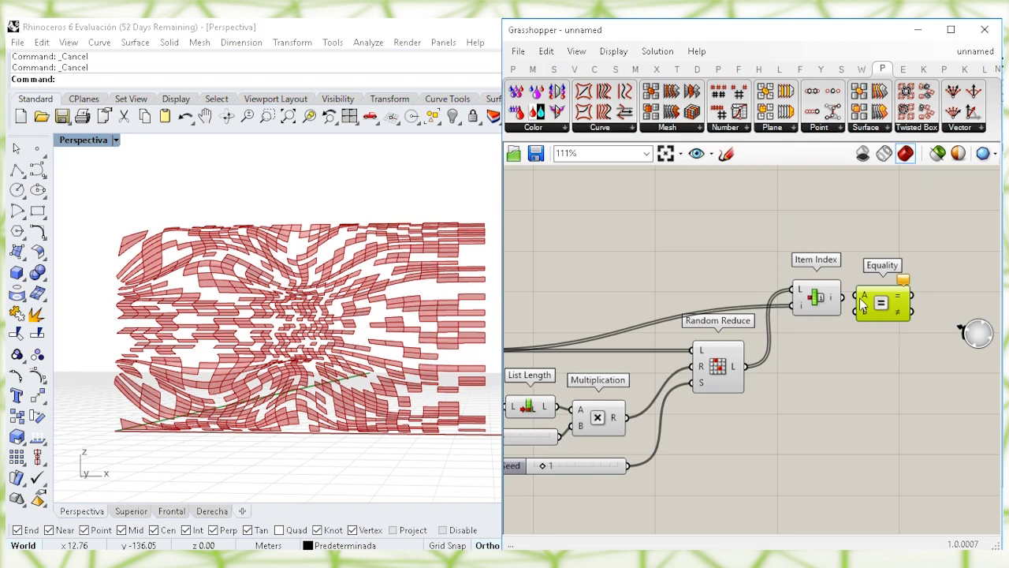
drag(885, 308, 890, 311)
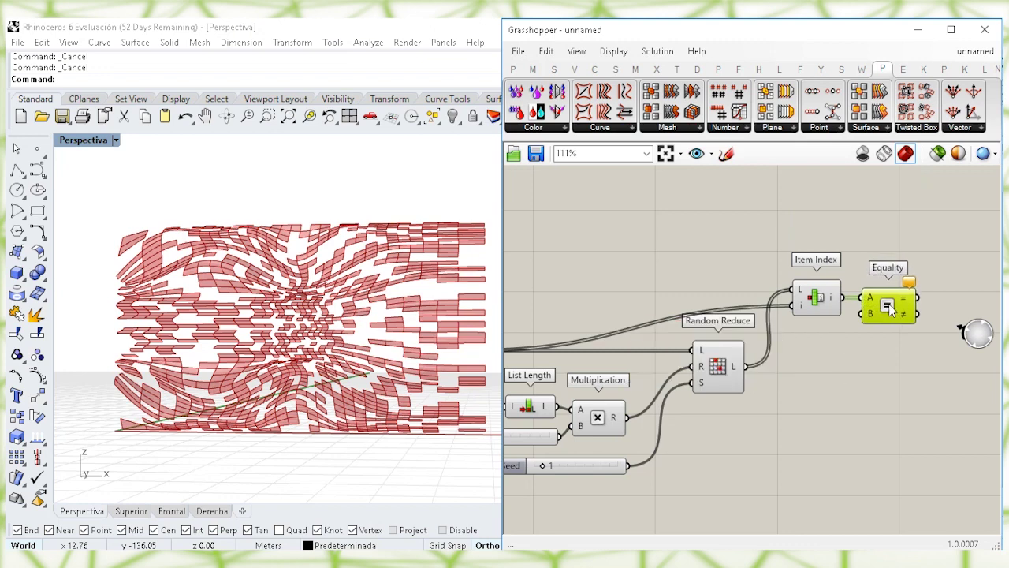
- Add a panel containing -1 and connect it to Equality's B input
double_click(801, 360)
text("1)
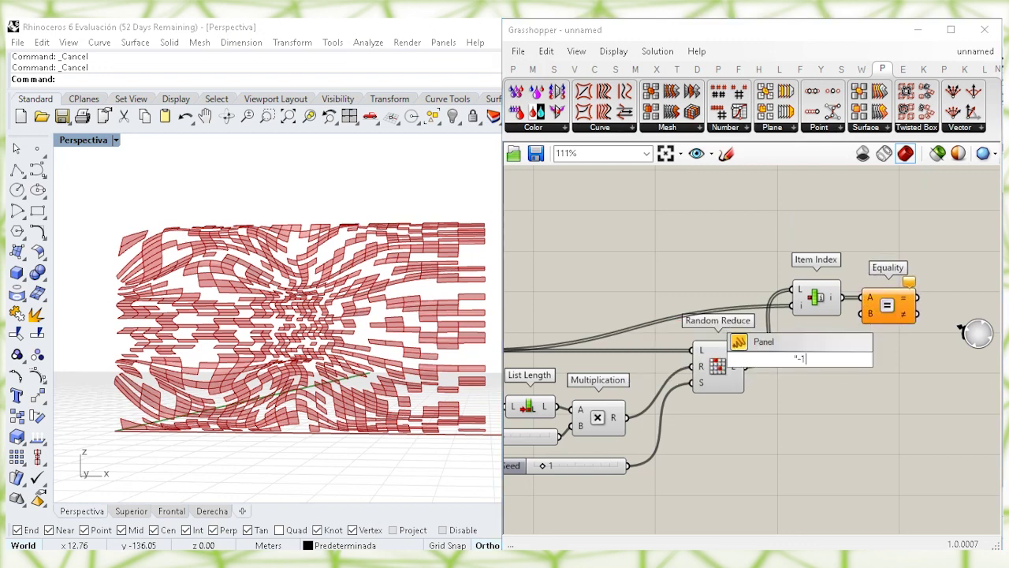
key(Return)
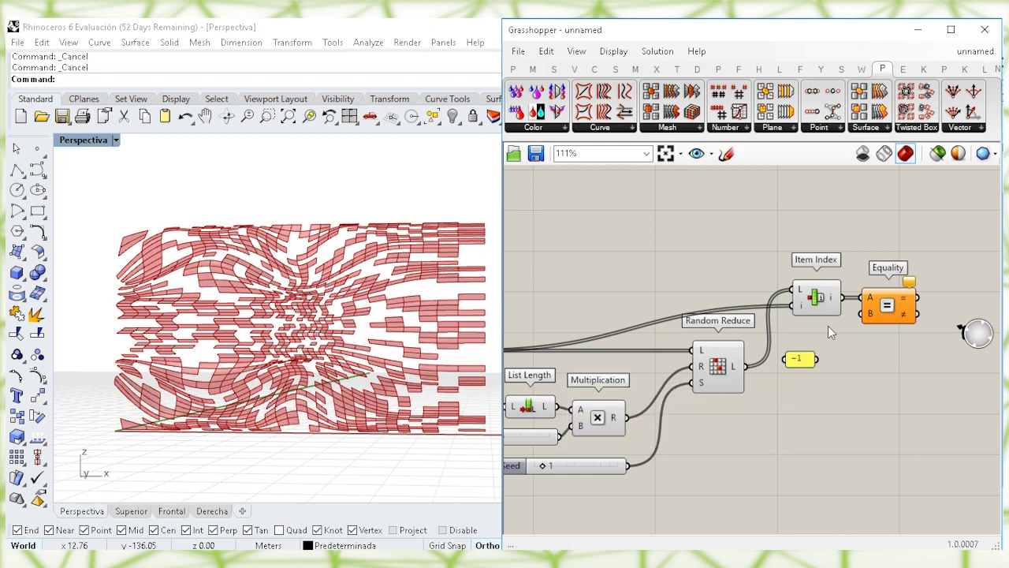
drag(865, 315, 823, 340)
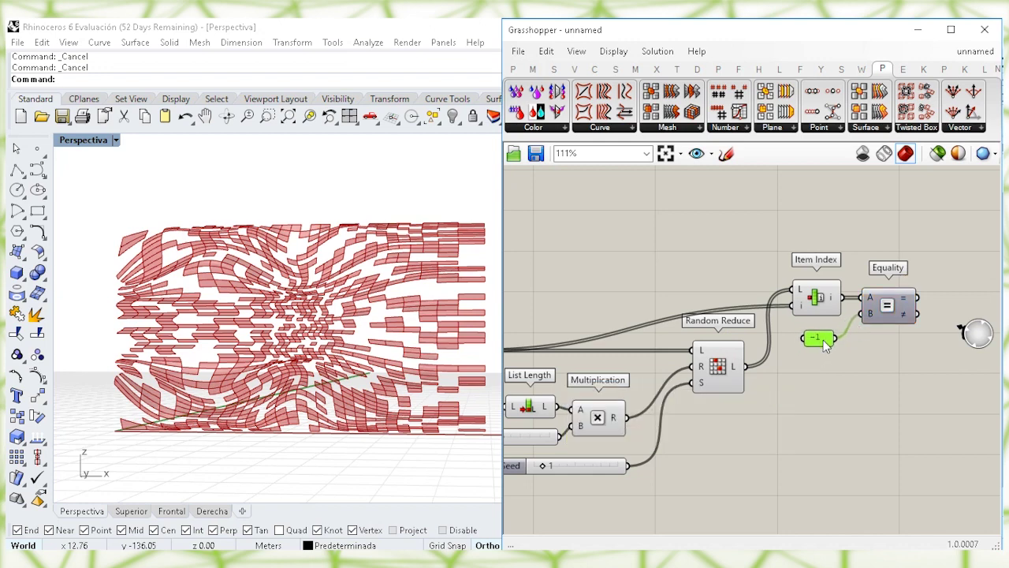
right_drag(946, 302, 897, 327)
click(843, 327)
- Add a Dispatch component and feed its P input from Equality's equal (=) output
double_click(878, 239)
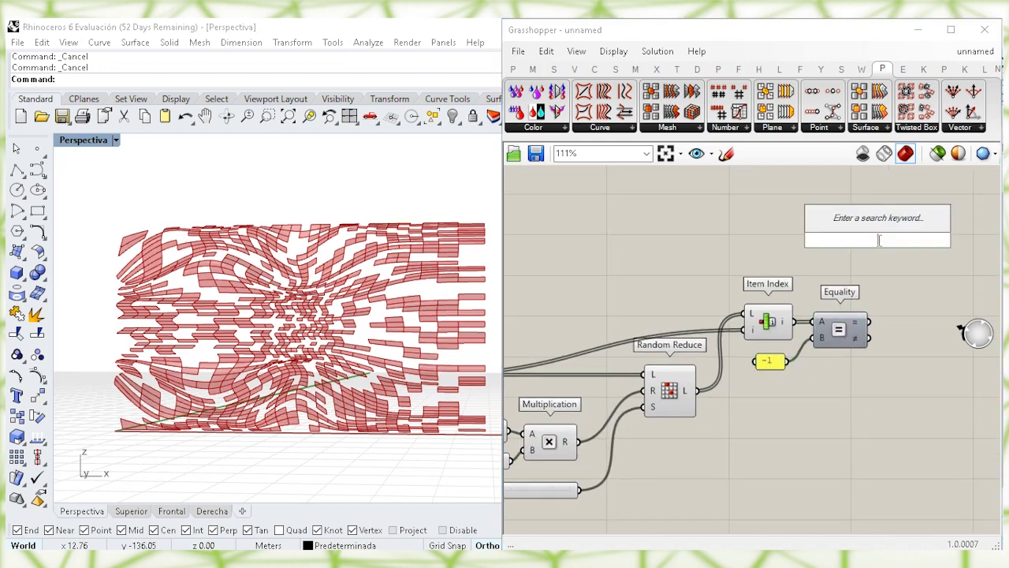
text(dispatch)
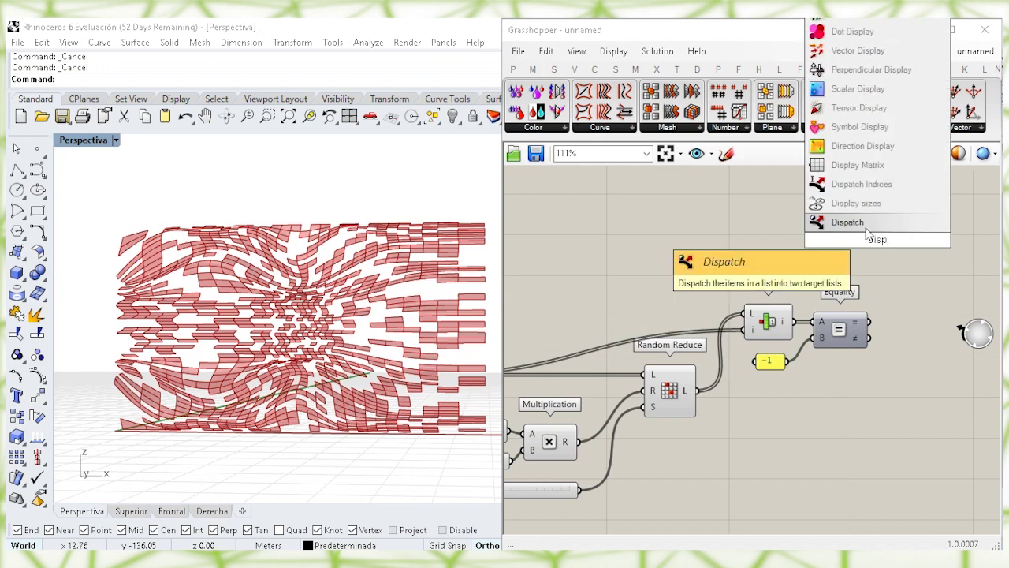
key(Return)
drag(871, 247, 906, 244)
click(909, 274)
right_drag(902, 304, 870, 302)
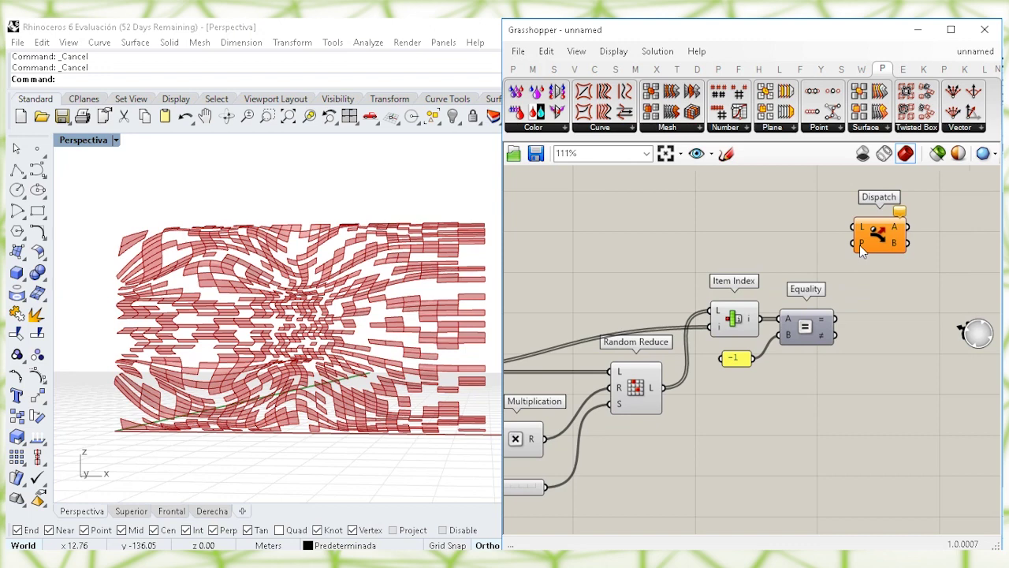
mouse_move(859, 244)
drag(860, 244, 901, 246)
click(777, 252)
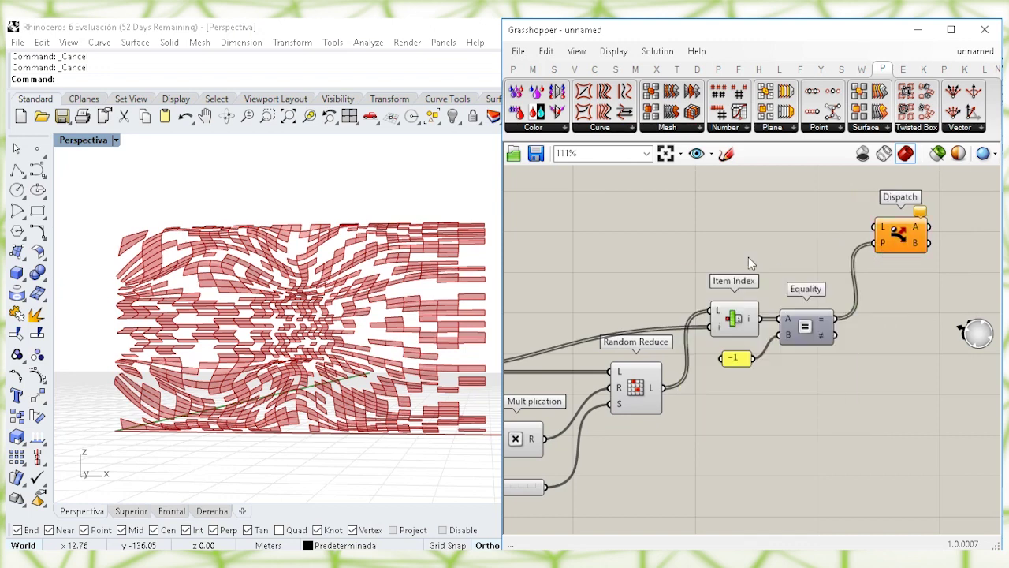
- Connect Deconstruct Brep's faces output (F) to Dispatch's L input
right_drag(777, 251, 875, 231)
right_drag(528, 320, 637, 310)
click(567, 337)
drag(599, 341, 922, 200)
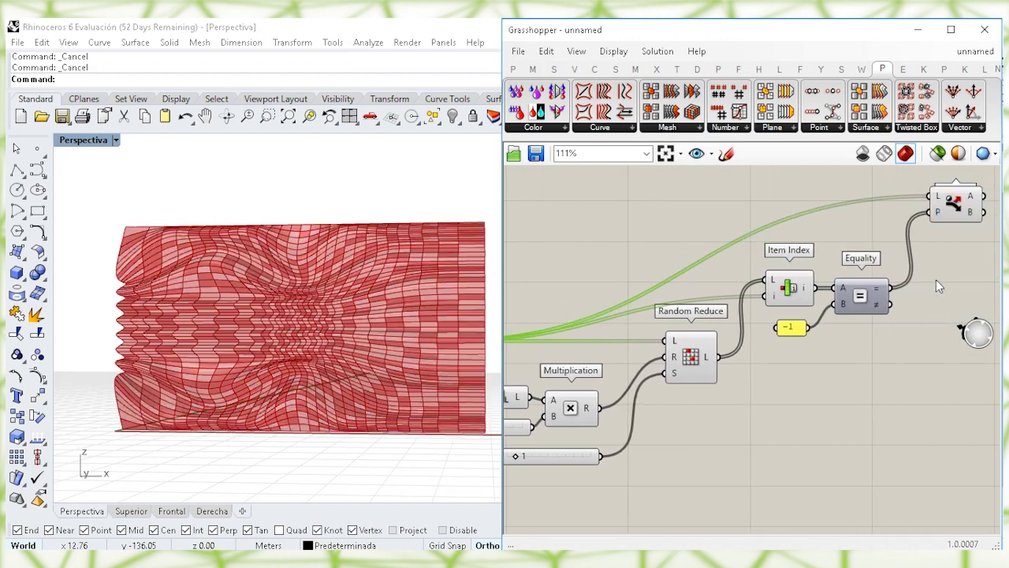
- Add two Geometry parameters after Dispatch, one fed by its B output and a copy fed by its A output
right_drag(936, 280, 845, 326)
right_drag(911, 308, 845, 310)
double_click(848, 310)
text(geom)
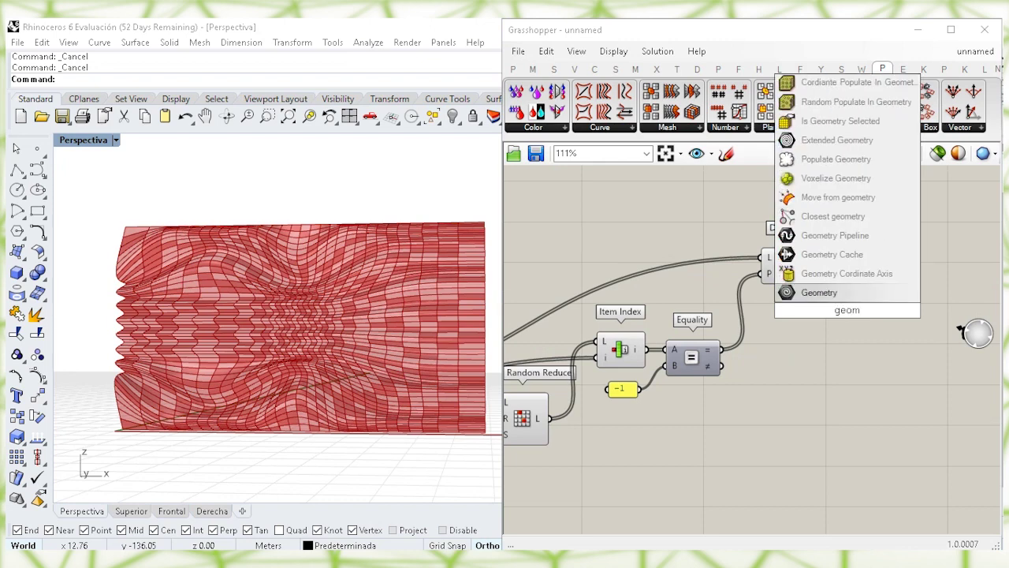
key(Return)
drag(817, 274, 860, 314)
key(ctrl+c)
key(ctrl+v)
drag(857, 326, 866, 251)
- Bake the Geometry parameter fed by Dispatch's A output to layer Capa 04
right_click(863, 240)
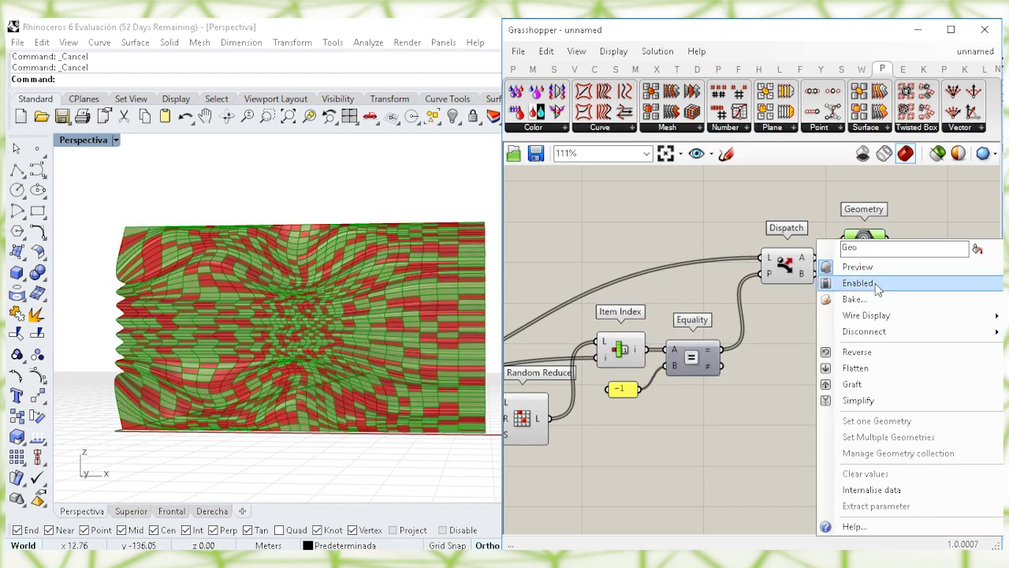
click(865, 303)
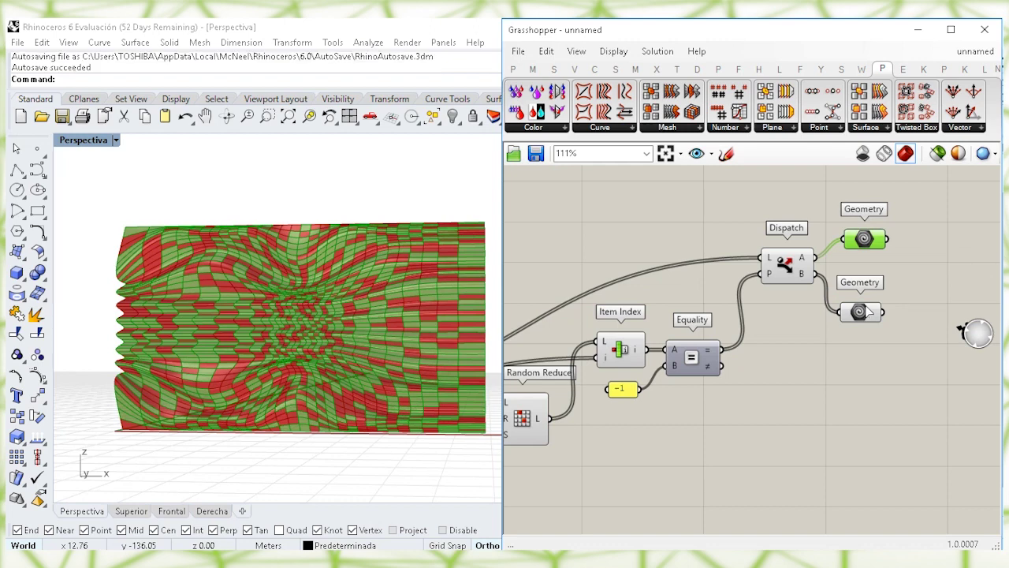
click(859, 242)
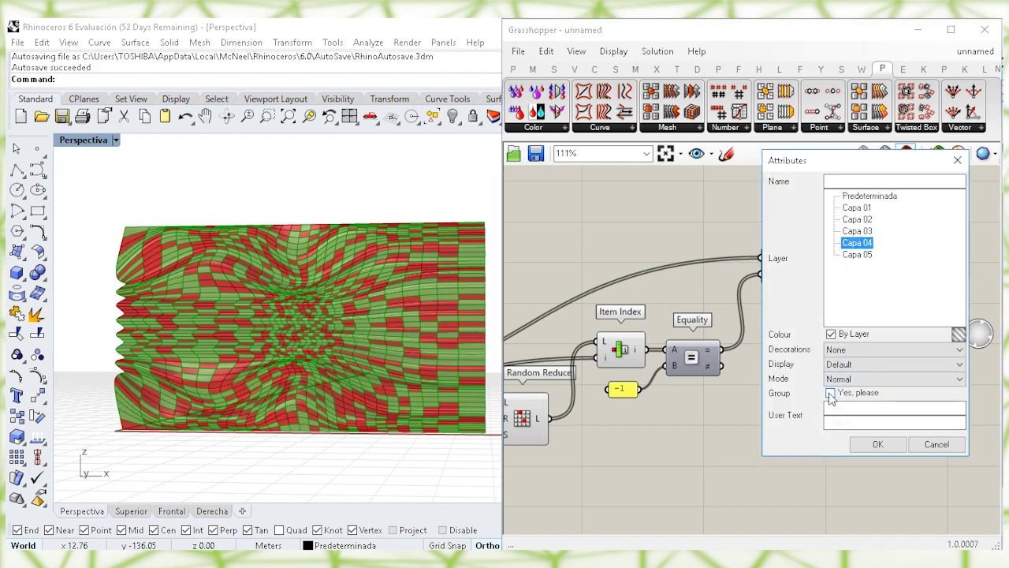
click(880, 444)
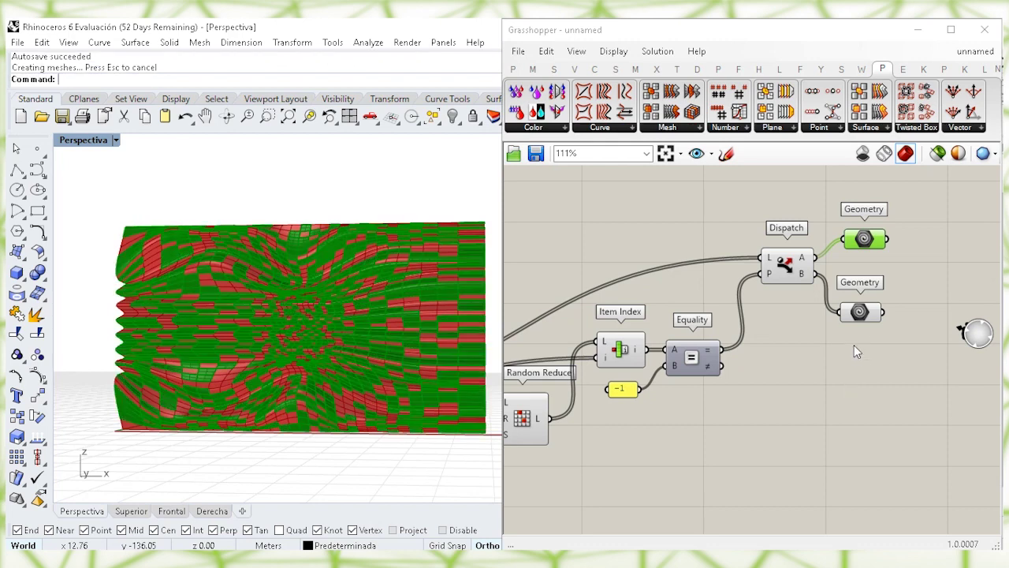
- Bake the Geometry parameter fed by Dispatch's B output to layer Capa 02 as a group
click(866, 314)
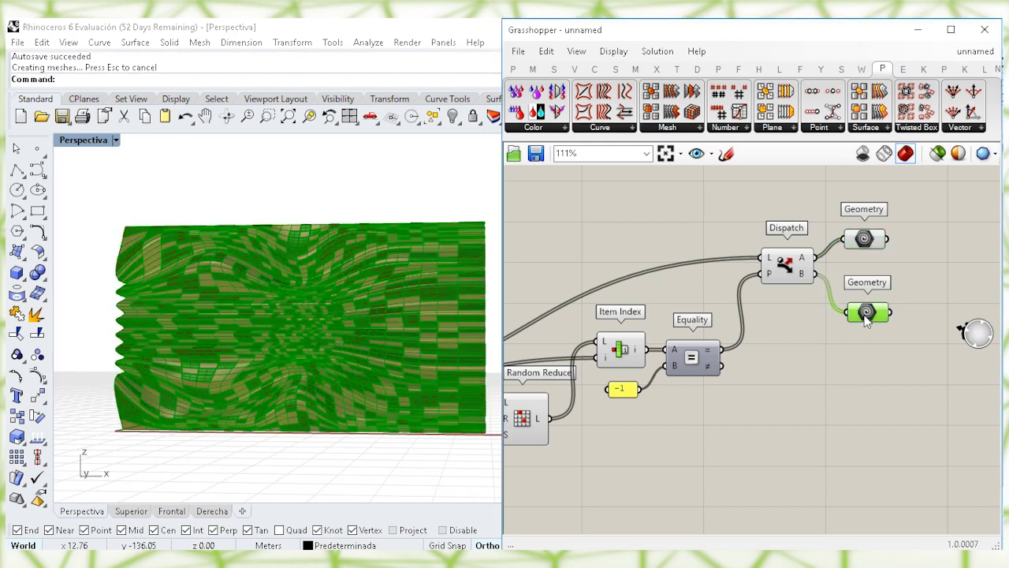
right_click(866, 314)
click(867, 314)
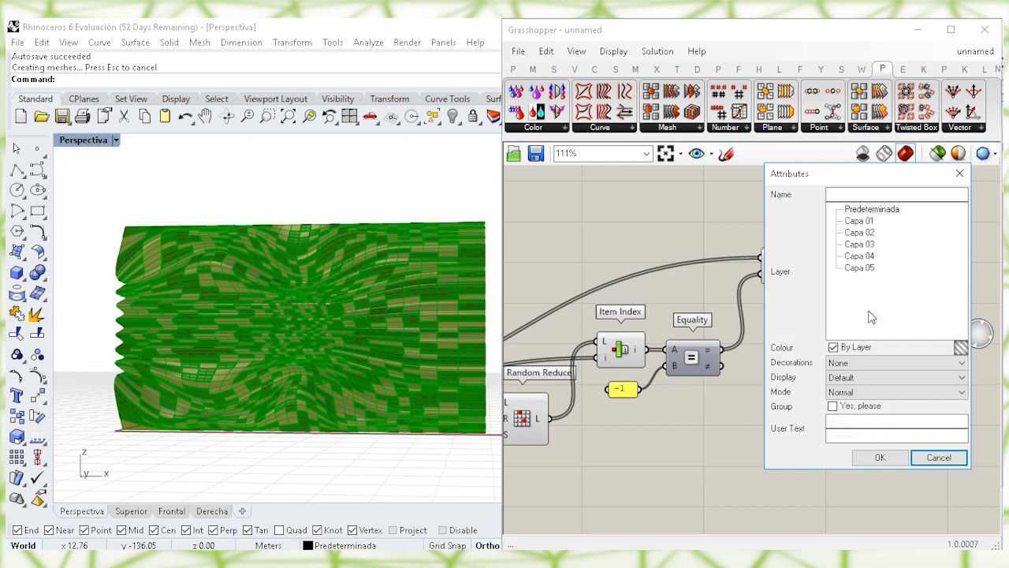
click(868, 239)
click(832, 405)
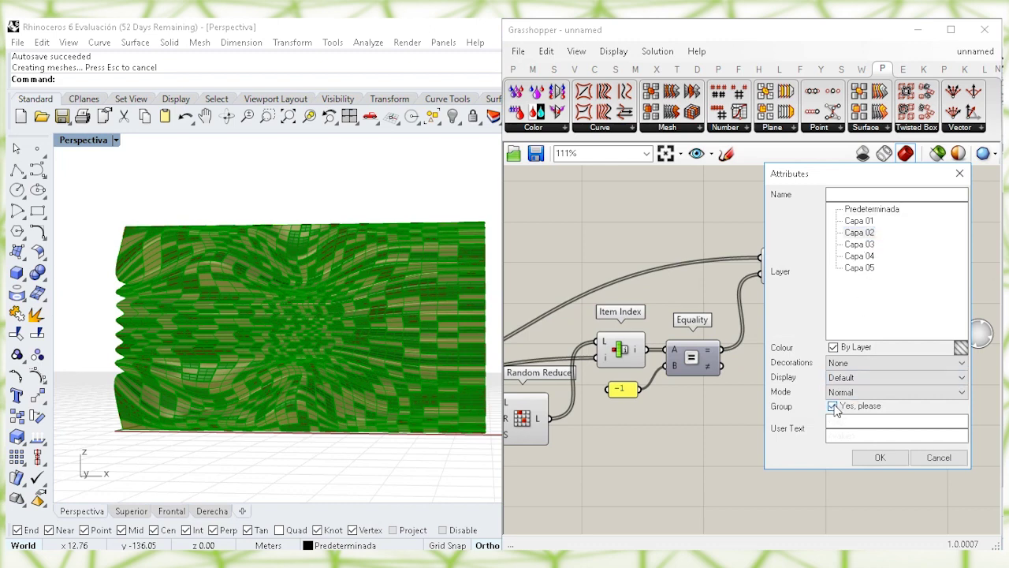
click(877, 457)
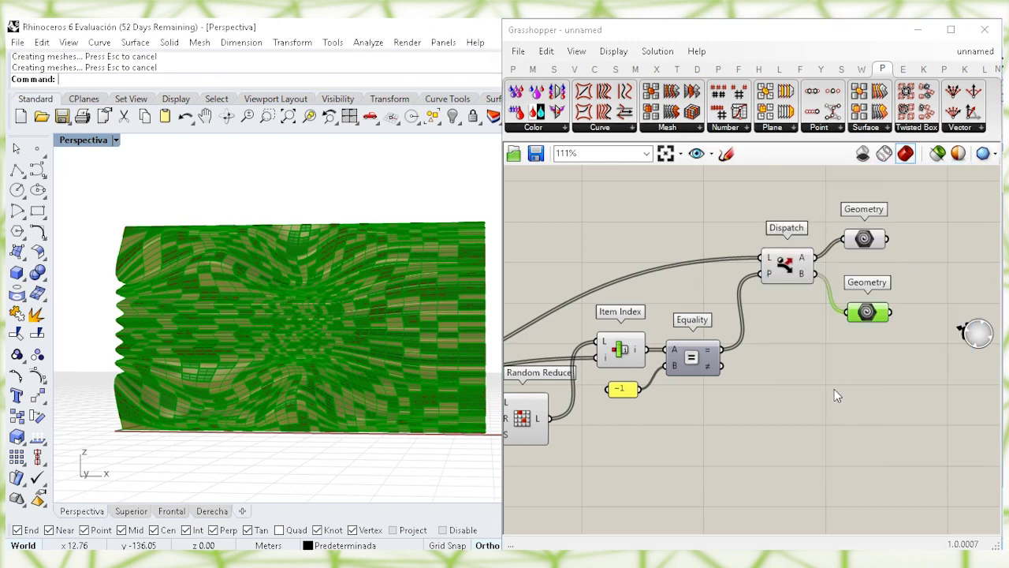
click(837, 409)
- Move Custom Preview aside and add a Curve parameter above Loft, fed by Loft's L output
right_drag(830, 406, 865, 389)
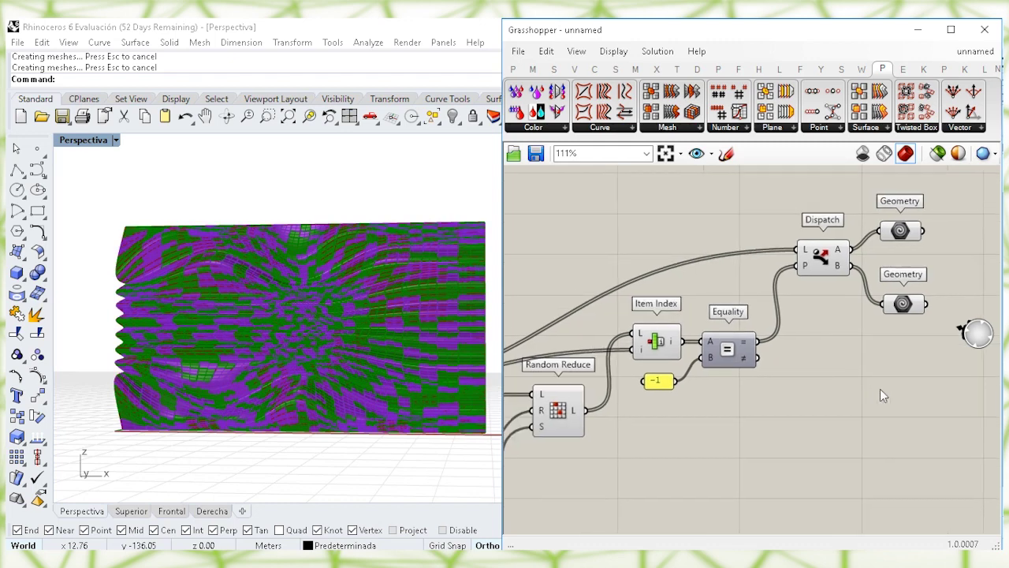
right_drag(726, 384, 841, 367)
right_drag(546, 309, 860, 309)
click(550, 357)
right_drag(604, 266, 668, 271)
drag(692, 287, 797, 260)
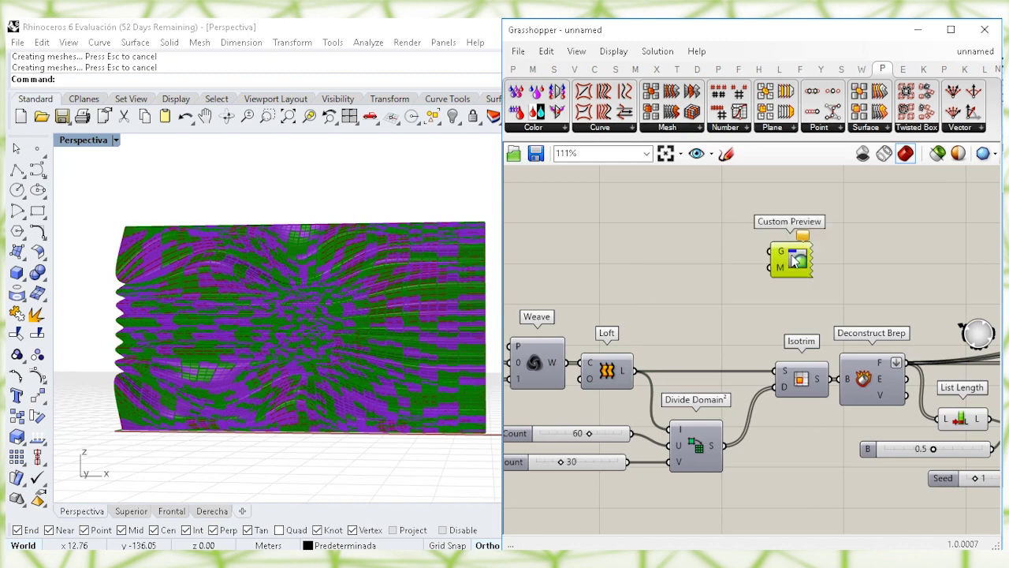
double_click(688, 265)
text(crv)
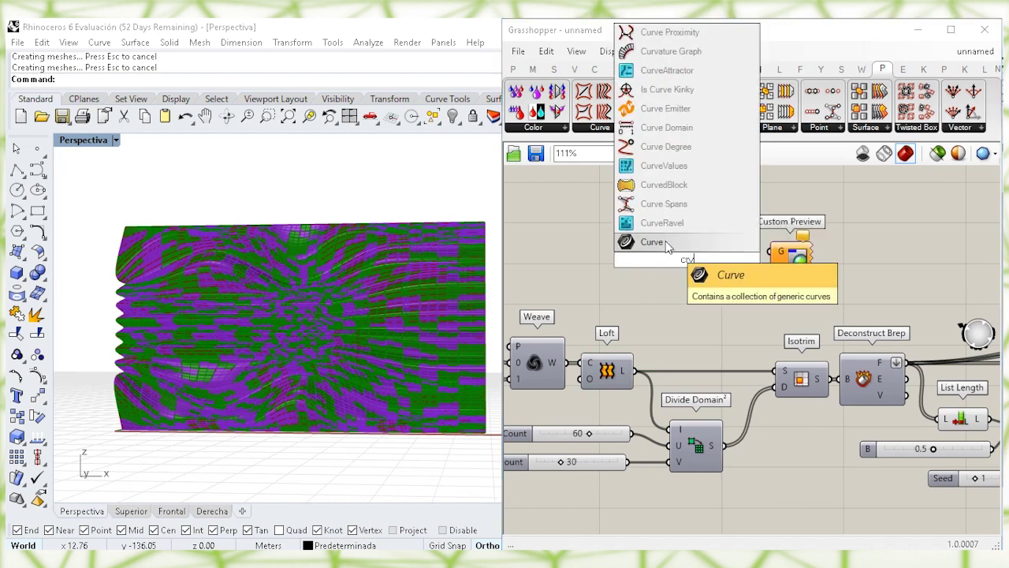
click(670, 243)
drag(635, 377, 704, 224)
- Make room by moving Custom Preview and add a Project transform component with the Curve parameter feeding its G input
right_drag(710, 258, 649, 323)
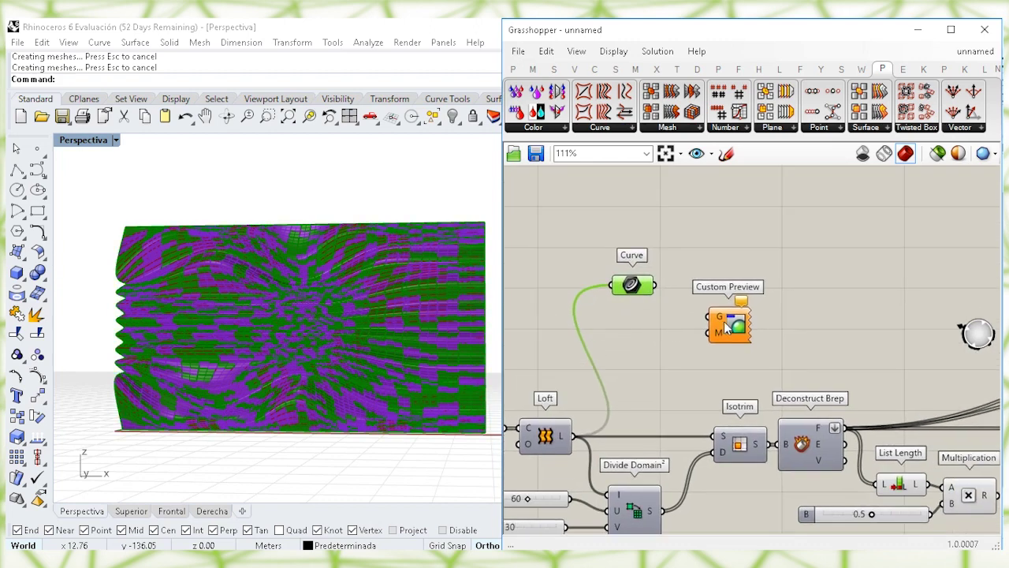
drag(726, 327, 832, 318)
double_click(692, 333)
text(proj)
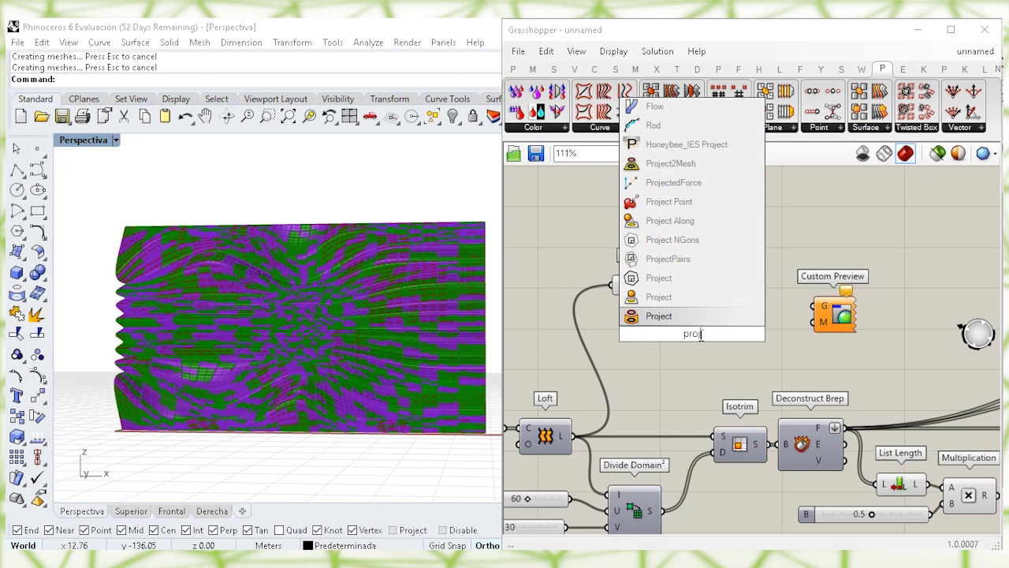
click(659, 296)
drag(671, 334, 722, 294)
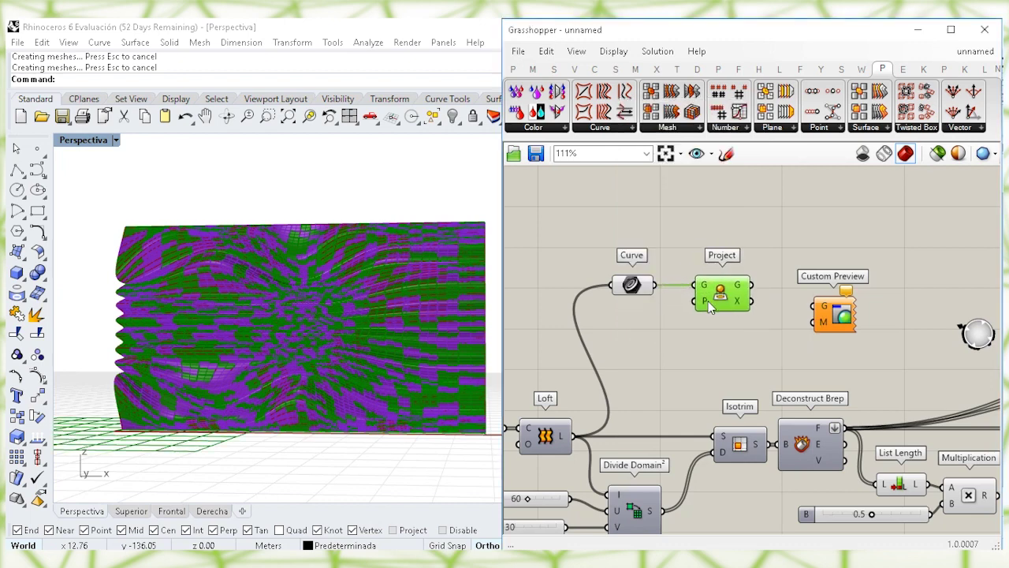
- Add a Construct Point component below the Curve parameter
right_drag(620, 344, 704, 323)
click(704, 323)
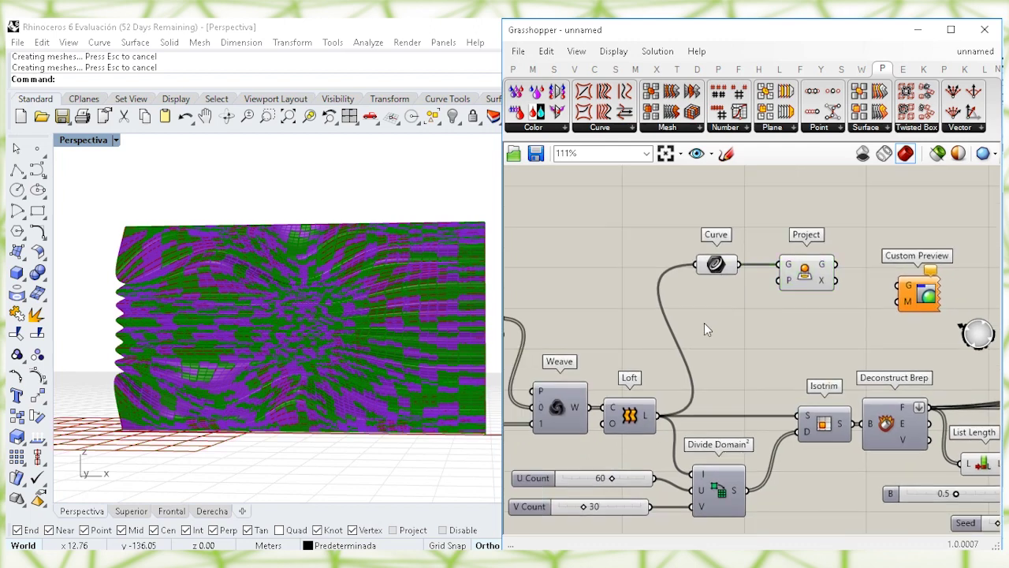
double_click(704, 323)
text(constr)
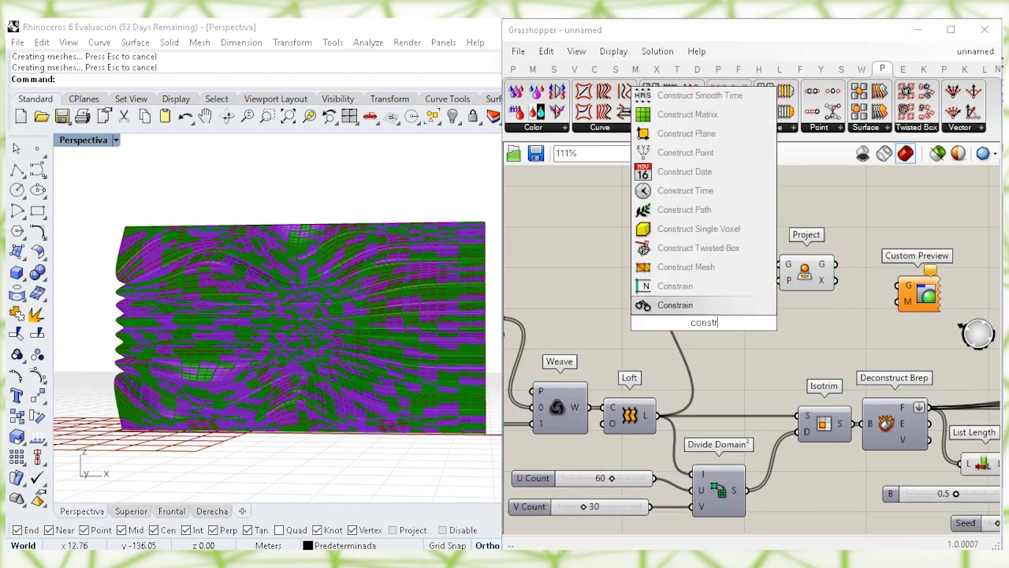
key(Up)
key(Up)
key(Up)
key(Up)
key(Up)
key(Up)
key(Up)
key(Up)
key(Return)
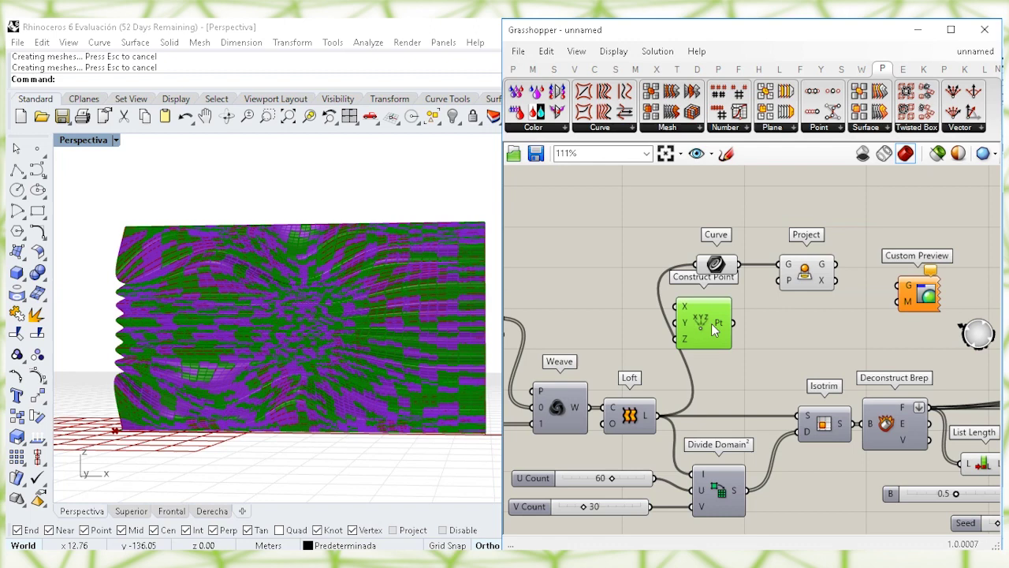
- Add a number slider of 3.3 and connect it to Construct Point's Y input
double_click(583, 311)
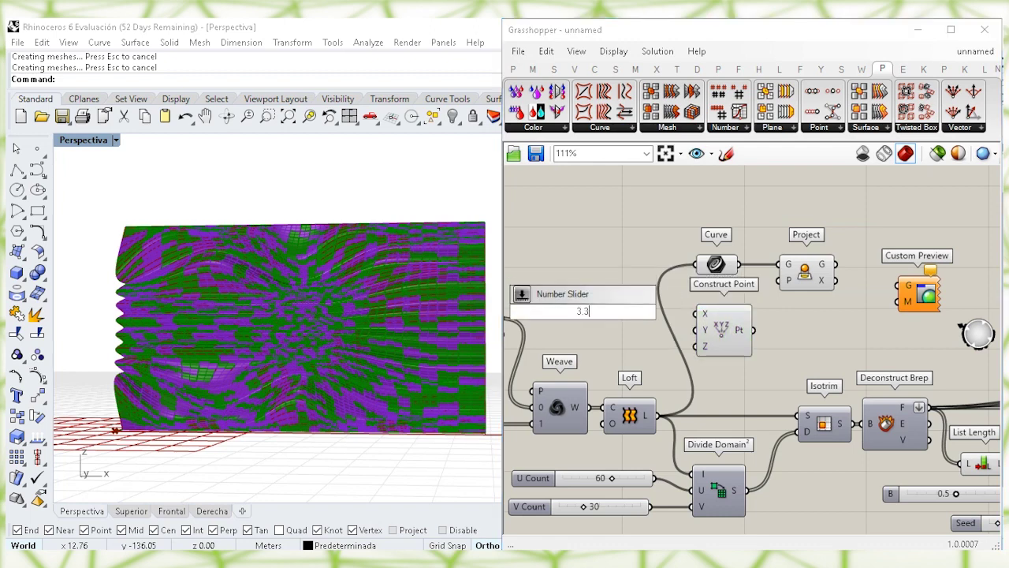
text(3.3)
key(Return)
mouse_move(651, 319)
mouse_down()
mouse_move(647, 332)
mouse_move(656, 332)
mouse_up()
click(763, 351)
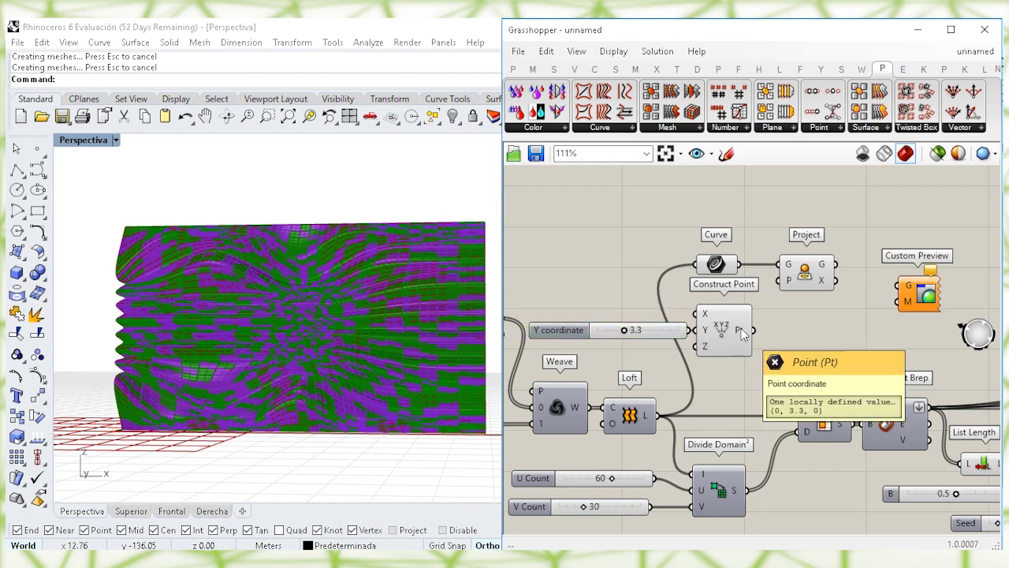
- Add an XZ Plane component with Construct Point's output as its origin and connect its plane to Project's P input
double_click(804, 336)
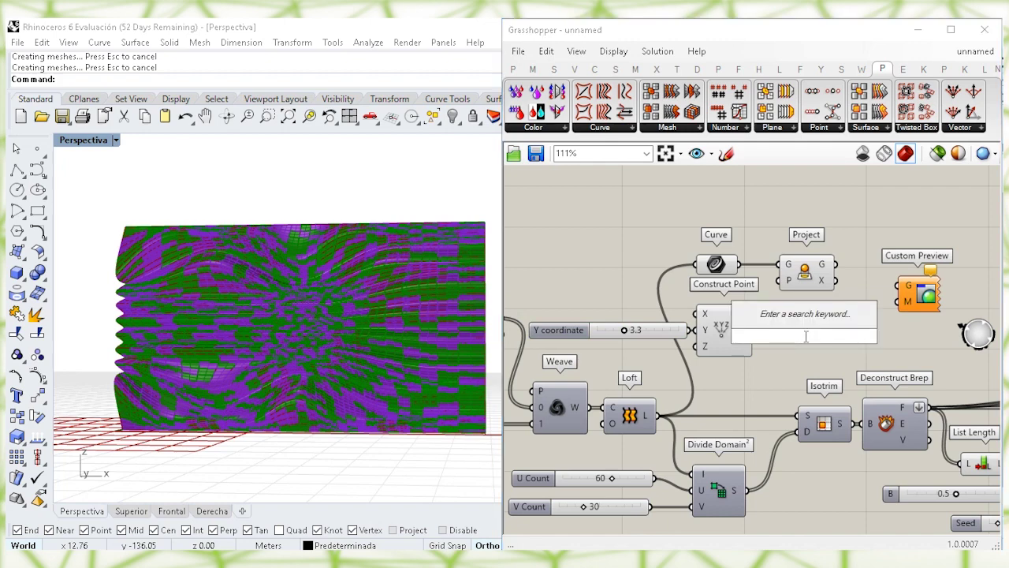
text(xz)
click(799, 321)
mouse_move(779, 336)
mouse_down()
mouse_move(760, 333)
mouse_move(799, 330)
mouse_move(788, 335)
mouse_up()
drag(799, 287, 835, 288)
drag(820, 330, 816, 280)
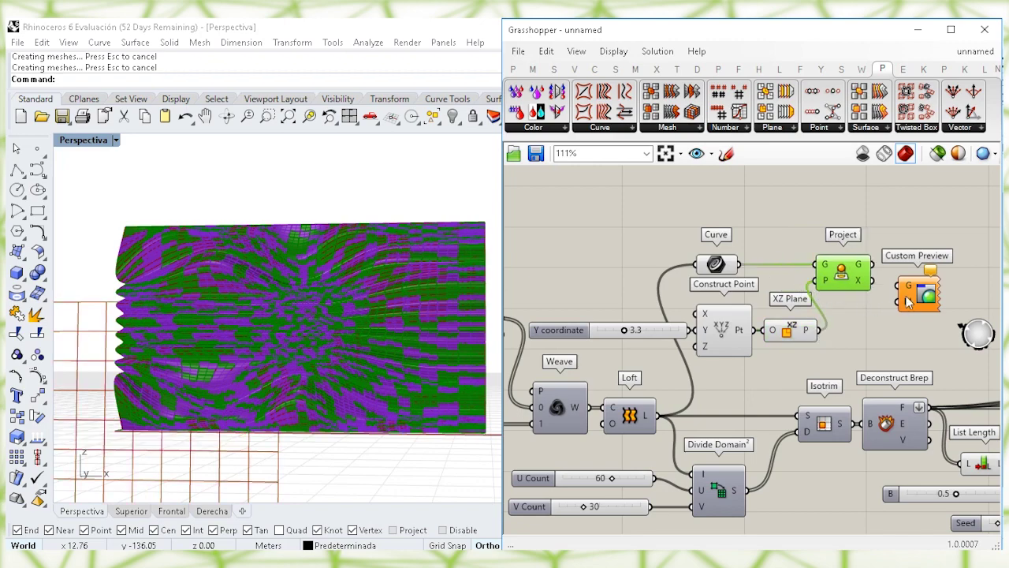
- Add a Weave component, connecting the Curve parameter to its 0 input and Project's G output to its 1 input
right_drag(375, 229, 338, 268)
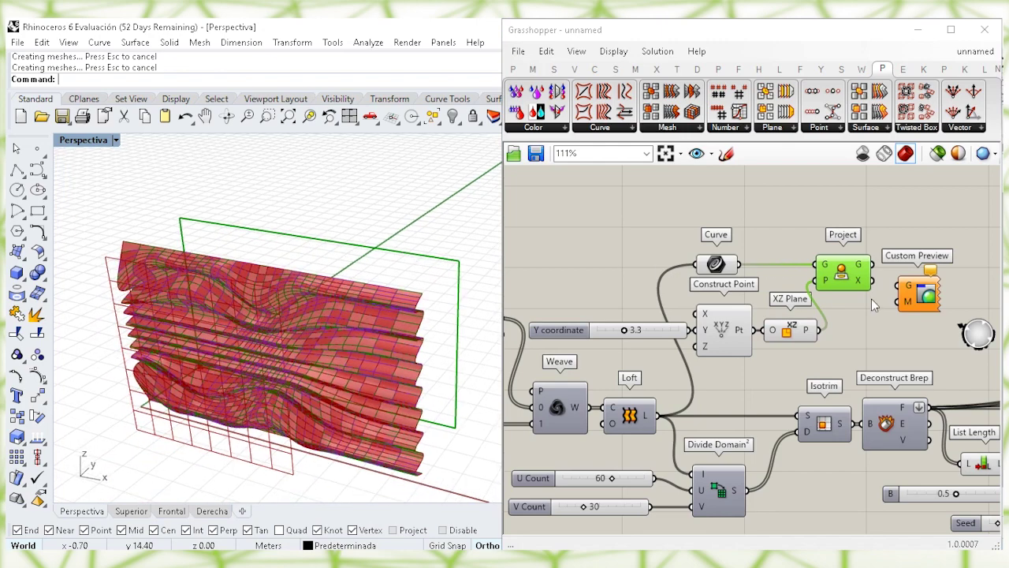
right_drag(903, 304, 780, 303)
drag(791, 298, 845, 296)
drag(724, 276, 743, 277)
click(766, 214)
double_click(765, 213)
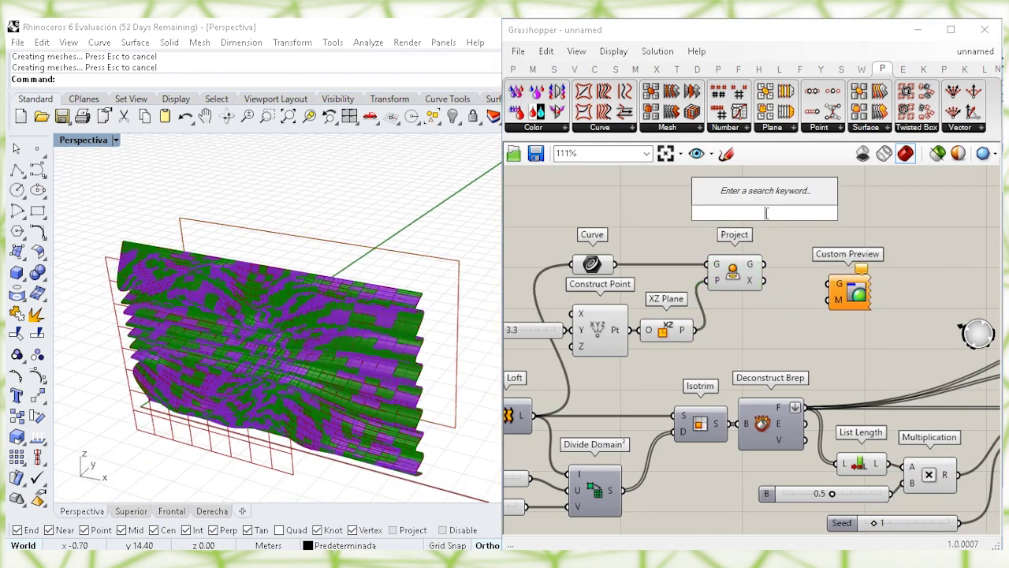
text(we)
click(757, 200)
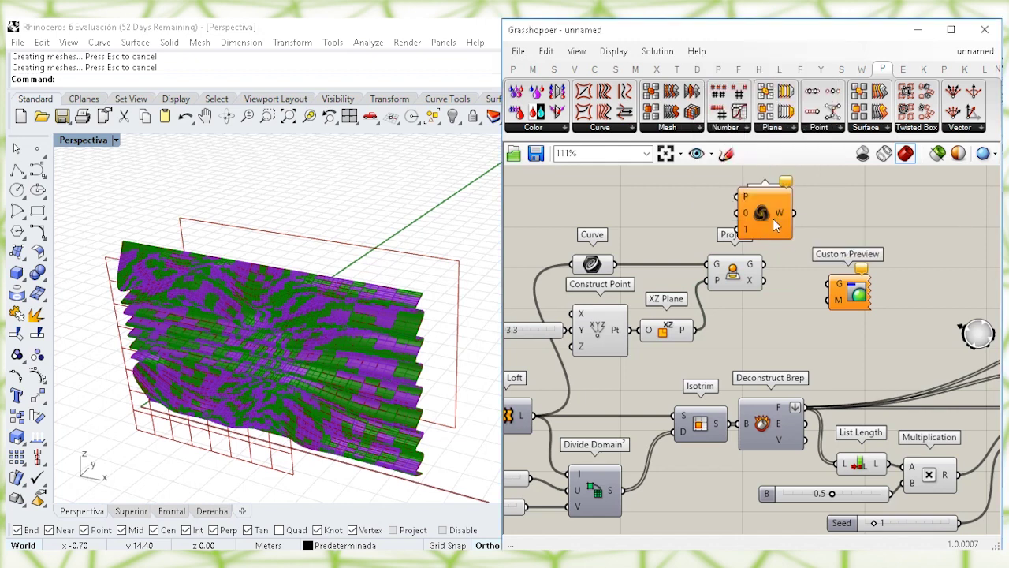
drag(773, 218, 812, 231)
drag(764, 264, 793, 241)
drag(850, 293, 916, 291)
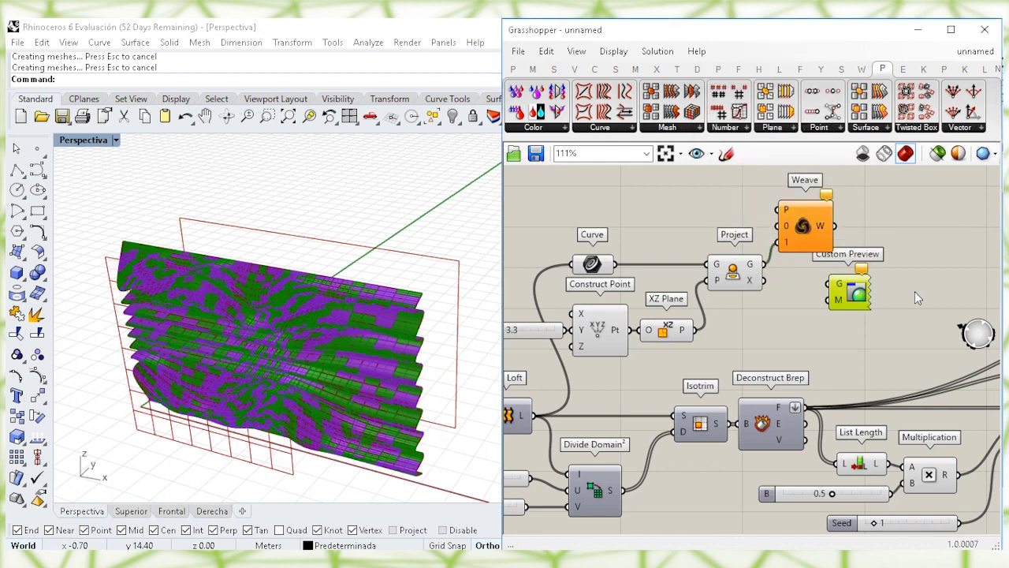
drag(797, 228, 596, 244)
click(834, 299)
- Add a Loft component after the new Weave and feed its C input from Weave's W output
right_drag(834, 299, 767, 300)
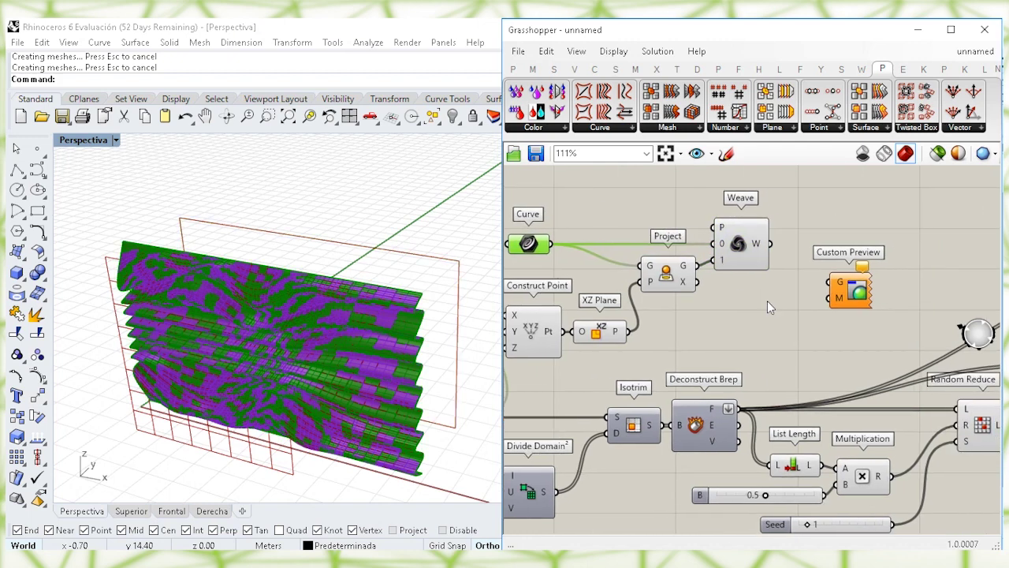
double_click(768, 300)
text(lo)
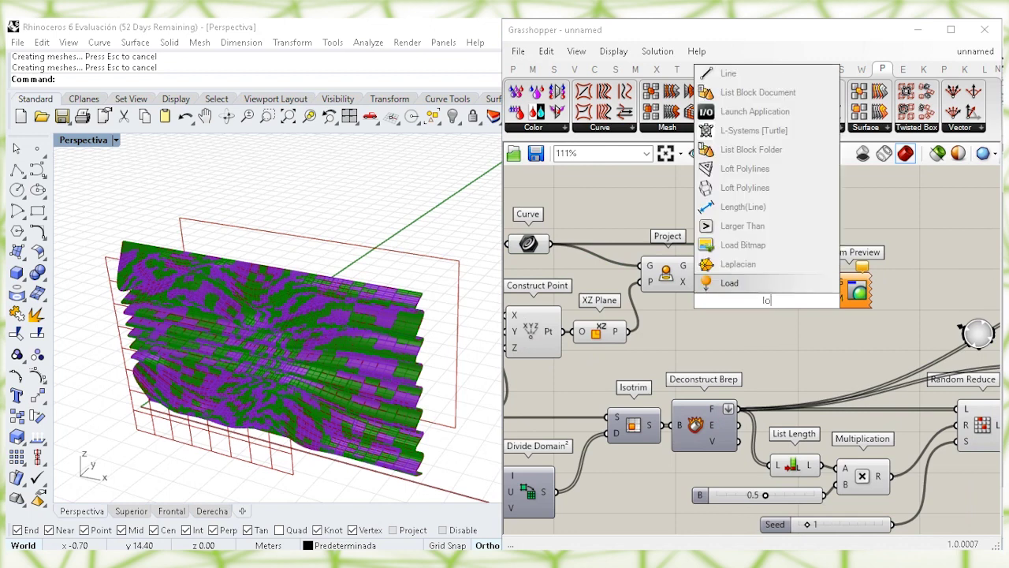
click(754, 207)
drag(769, 301, 806, 246)
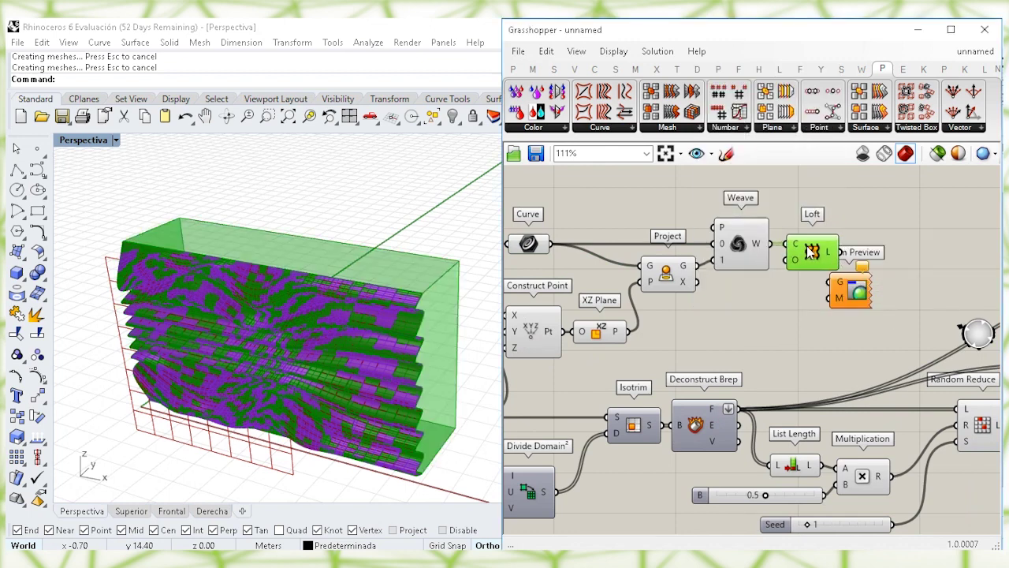
- Move Custom Preview clear of Loft and add Boundary Surfaces with its E input fed by Project's G output
click(852, 292)
drag(852, 292, 900, 281)
double_click(773, 312)
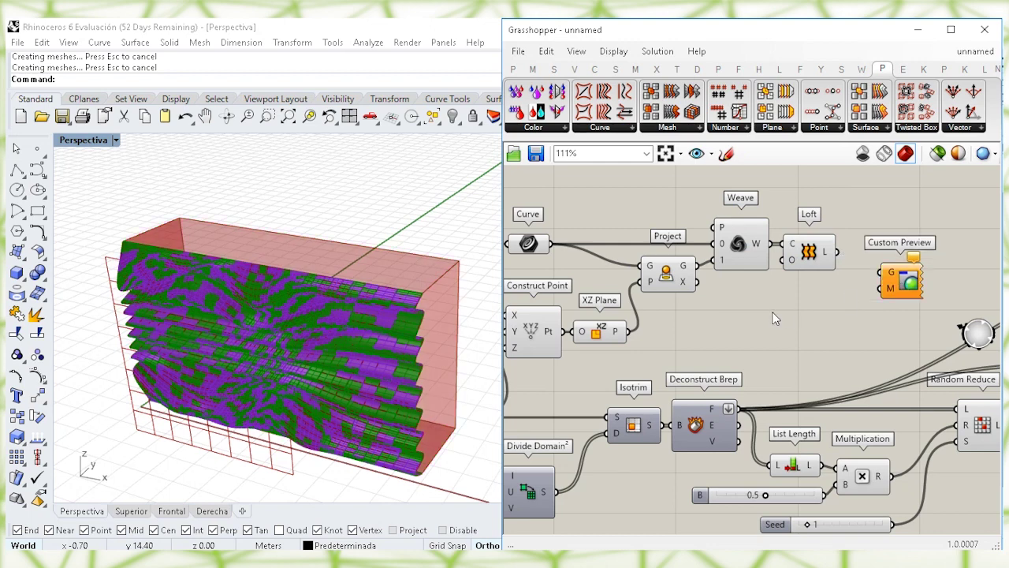
text(bound)
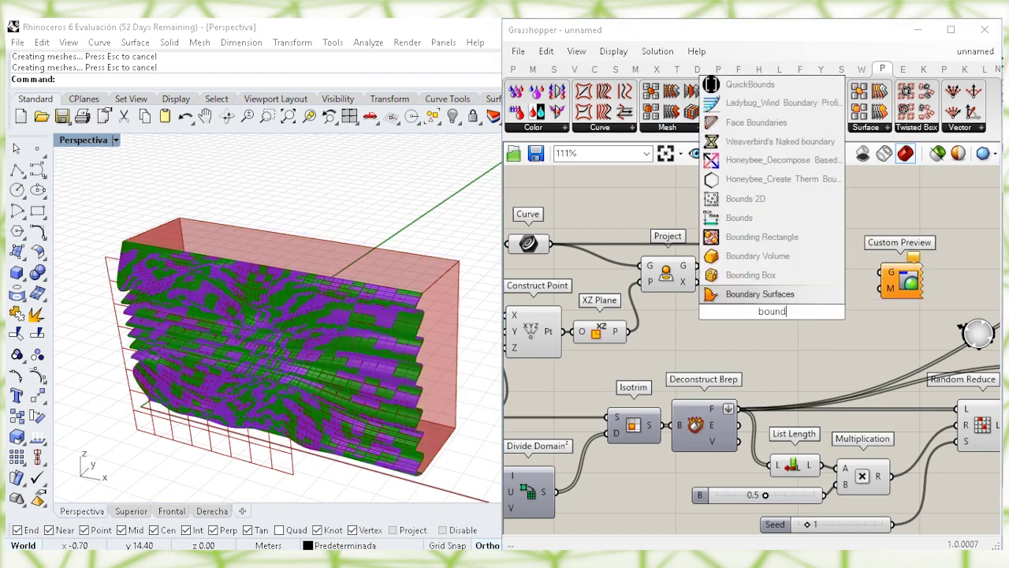
click(760, 294)
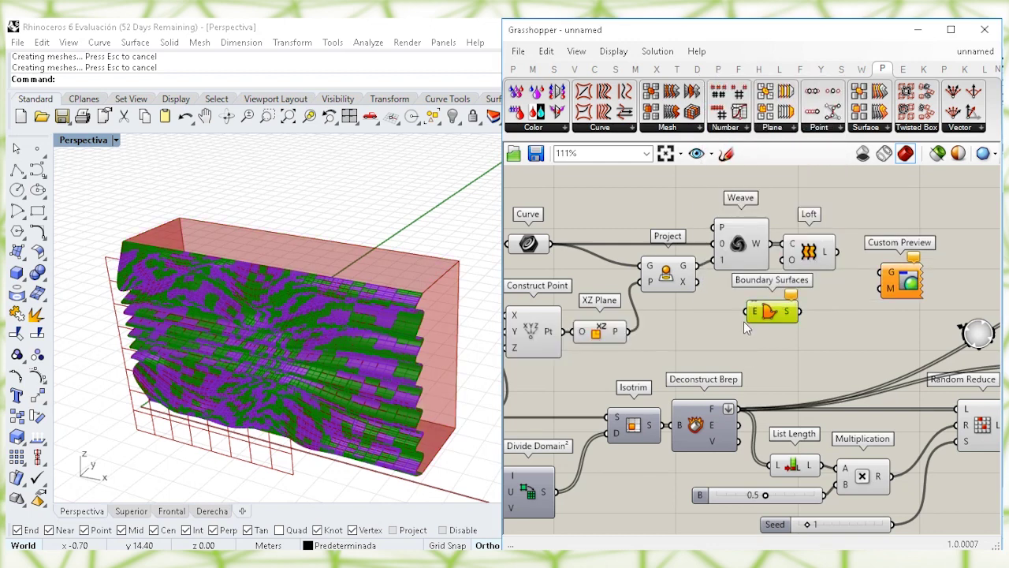
drag(694, 281, 719, 323)
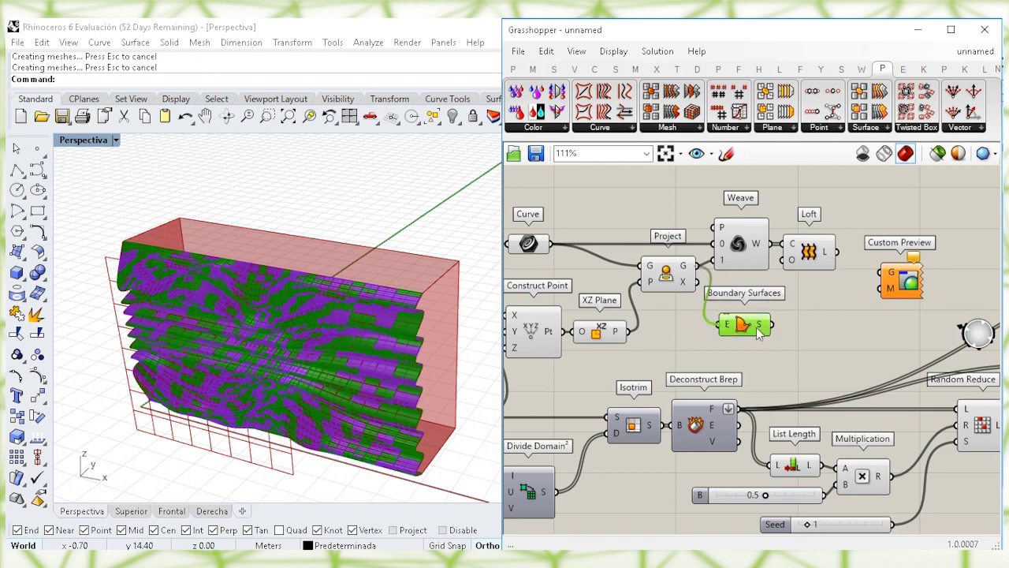
- Turn off the preview of the Curve, Construct Point, XZ Plane and Project components and of the new Weave
right_drag(371, 282, 367, 315)
right_drag(648, 347, 749, 346)
drag(773, 352, 567, 194)
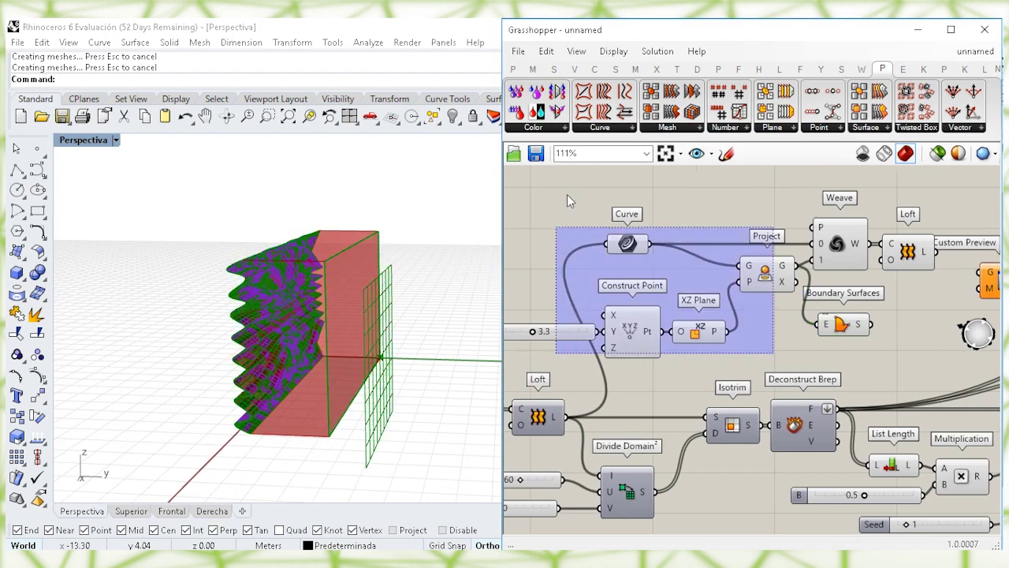
right_click(568, 194)
click(618, 221)
click(837, 244)
right_click(751, 209)
click(788, 234)
- Add a Brep Join component between Boundary Surfaces and Custom Preview
right_drag(288, 369, 457, 329)
right_drag(871, 346, 773, 347)
double_click(773, 347)
text(brep)
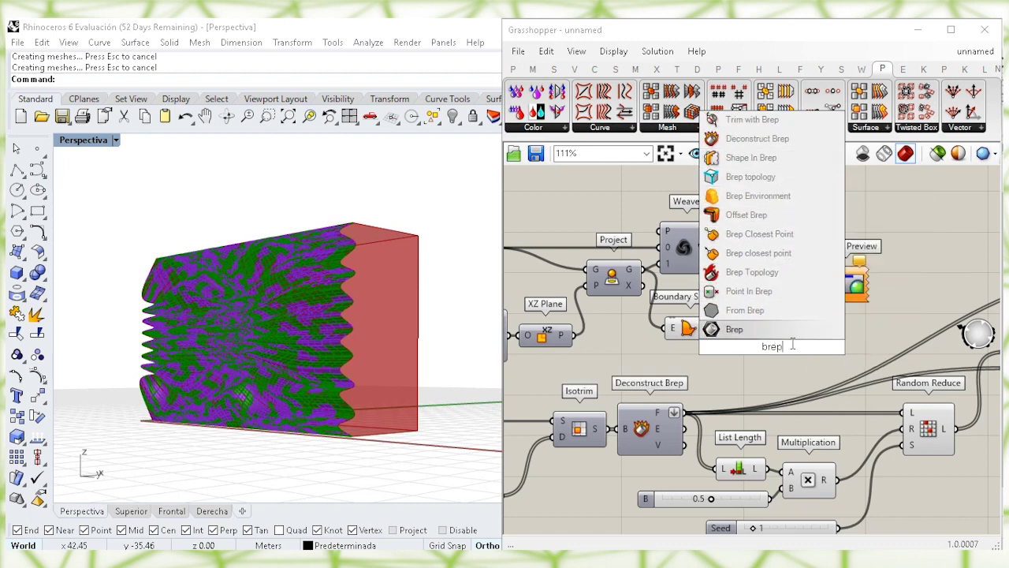
text(j)
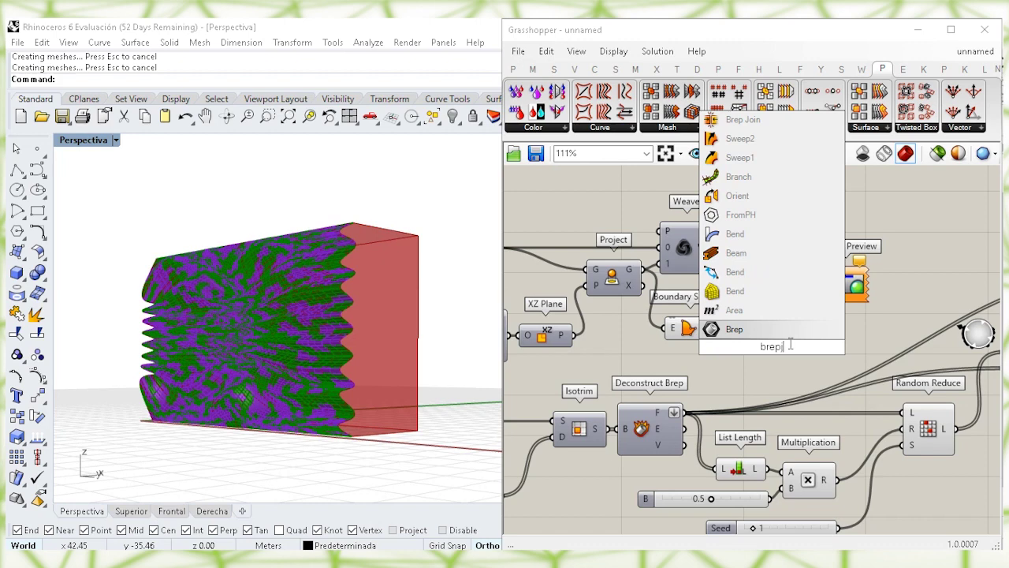
text(join)
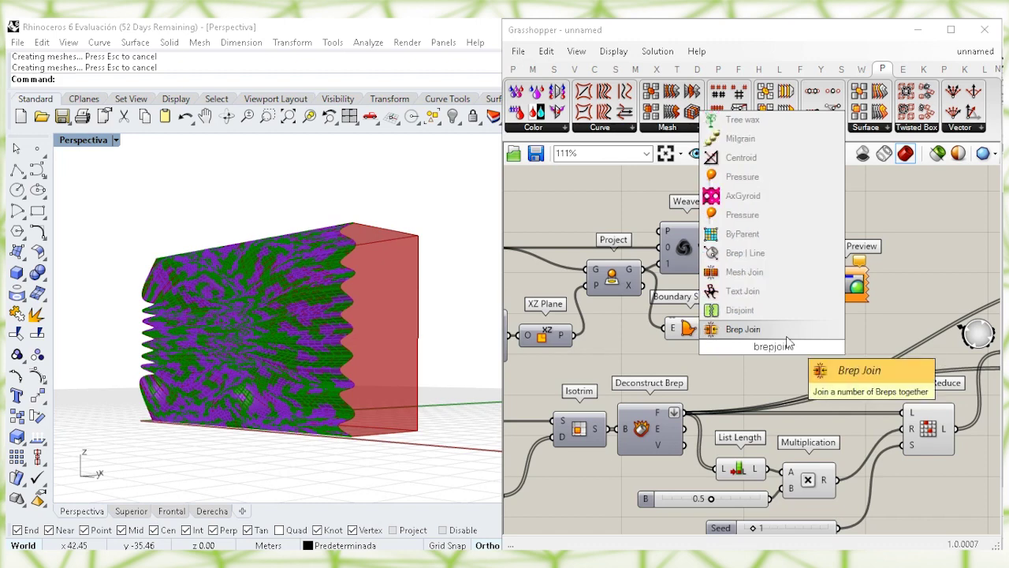
key(Return)
- Feed Brep Join's B input from Loft's L and Boundary Surfaces' S outputs, and connect its B output to Custom Preview's G input
drag(773, 350, 813, 293)
drag(780, 262, 712, 331)
mouse_move(859, 283)
mouse_down()
mouse_move(904, 279)
mouse_move(872, 272)
mouse_up()
- Turn off the preview of the Weave, Loft, Boundary Surfaces and Brep Join components
drag(759, 357, 667, 220)
right_click(824, 179)
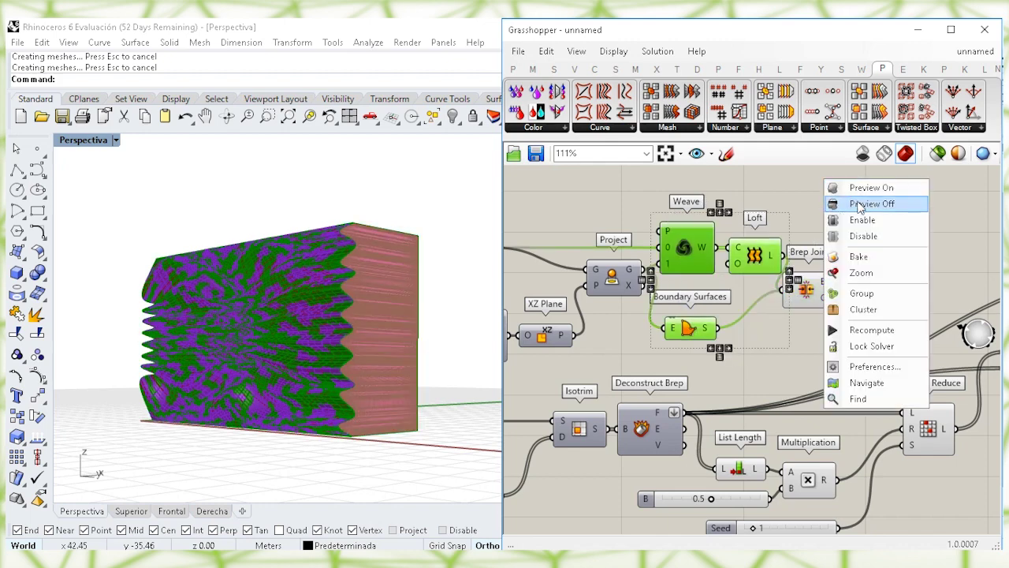
click(858, 204)
click(811, 295)
right_click(835, 221)
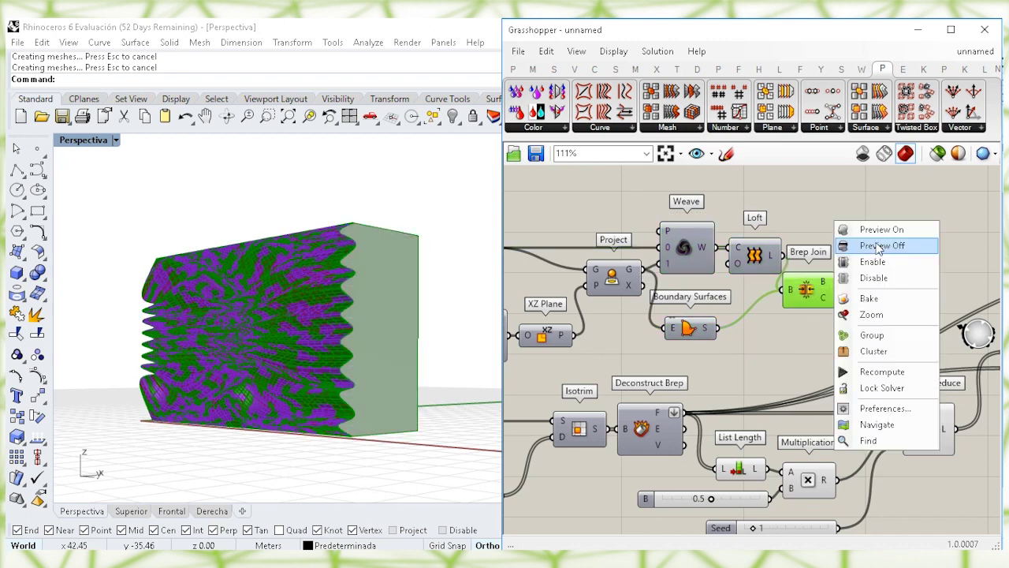
click(878, 249)
- Space out the Custom Preview, Brep Join and Boundary Surfaces components so they sit clear of one another
right_drag(340, 318, 365, 329)
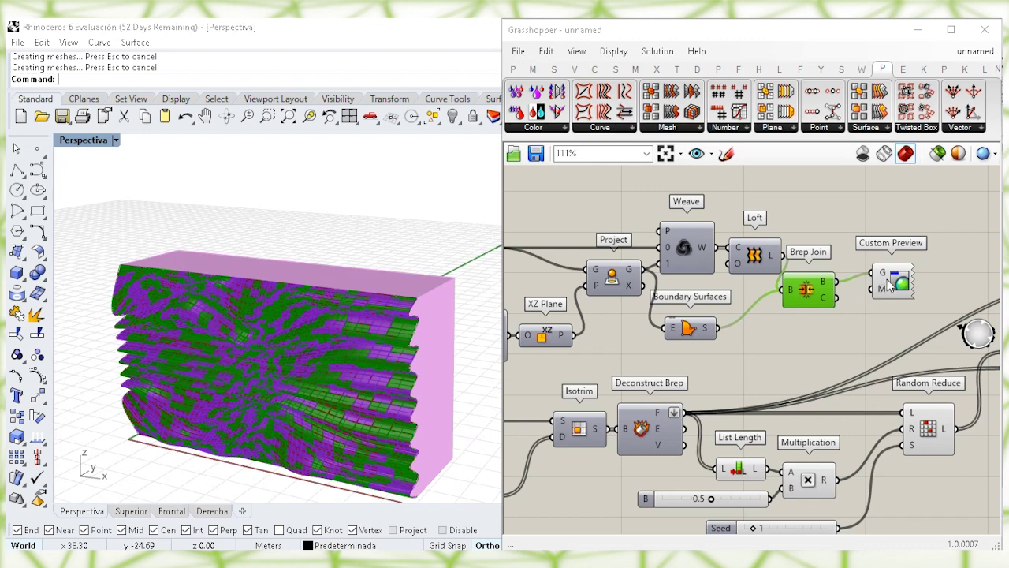
drag(887, 286, 925, 284)
drag(809, 290, 837, 280)
click(690, 328)
drag(772, 328, 835, 299)
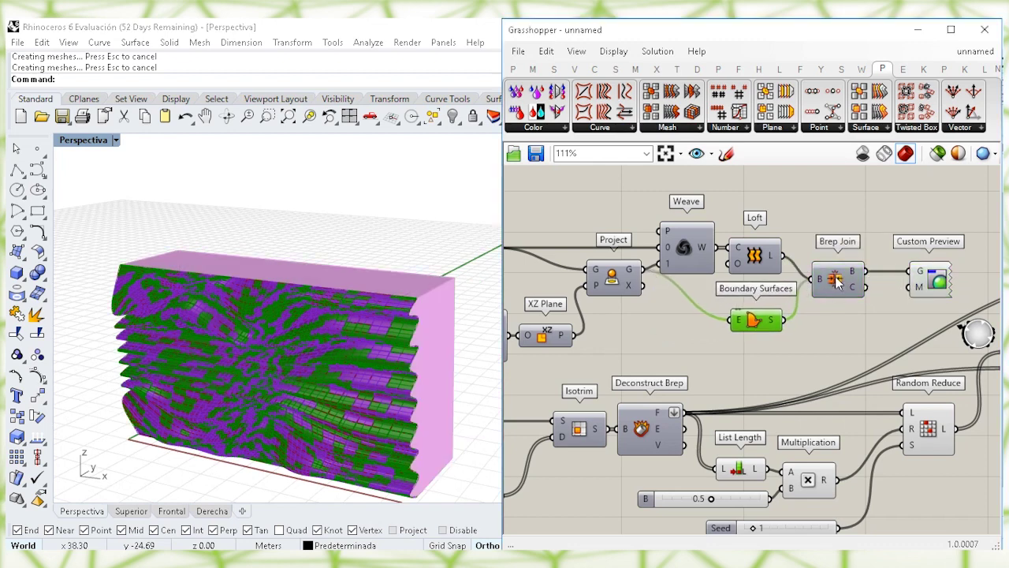
- Bake the joined back and side geometry from Brep Join into the Rhino document
right_click(838, 283)
click(851, 338)
click(838, 283)
click(859, 472)
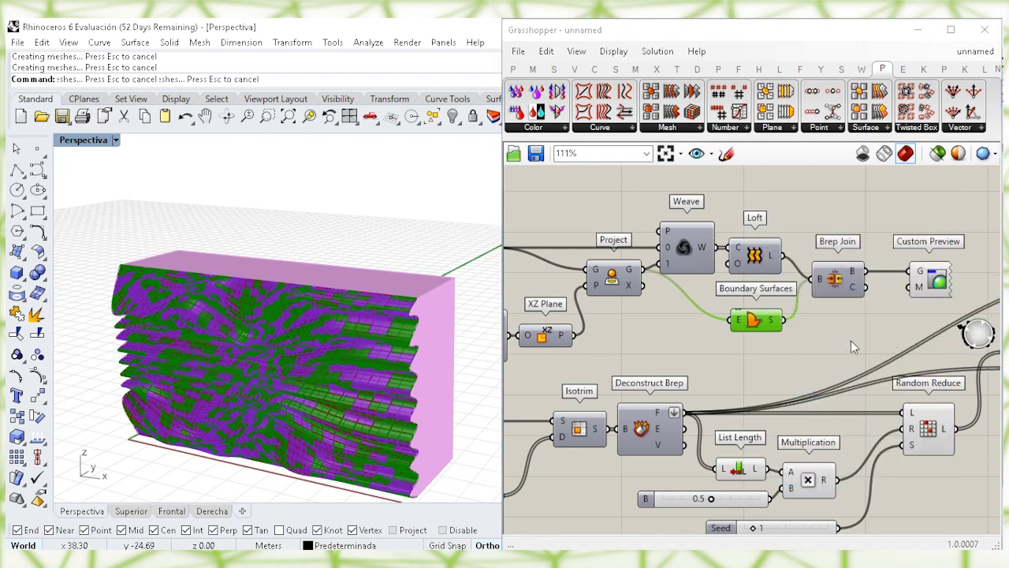
- Delete the Custom Preview component connected to Brep Join
click(918, 281)
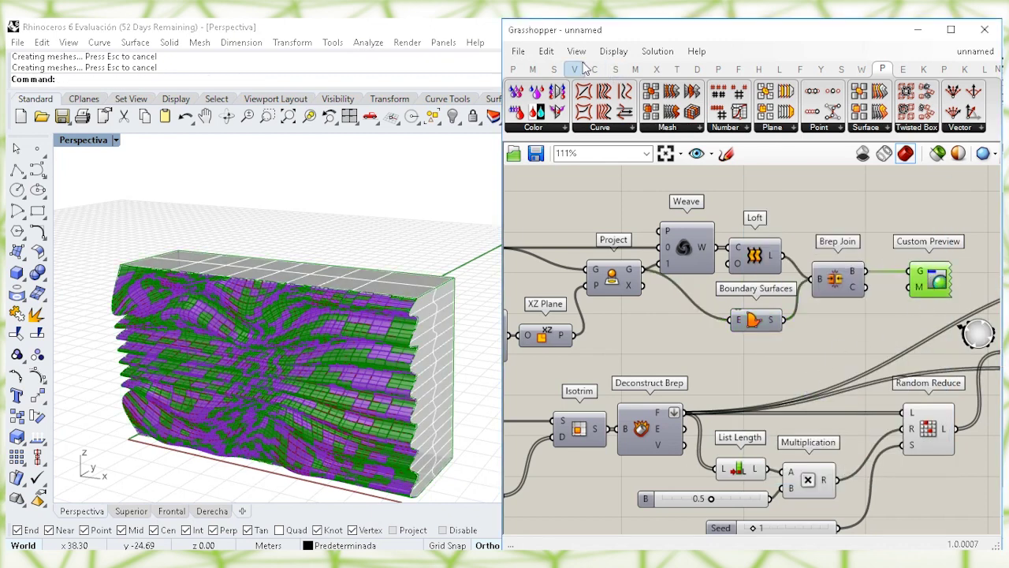
click(546, 51)
click(588, 211)
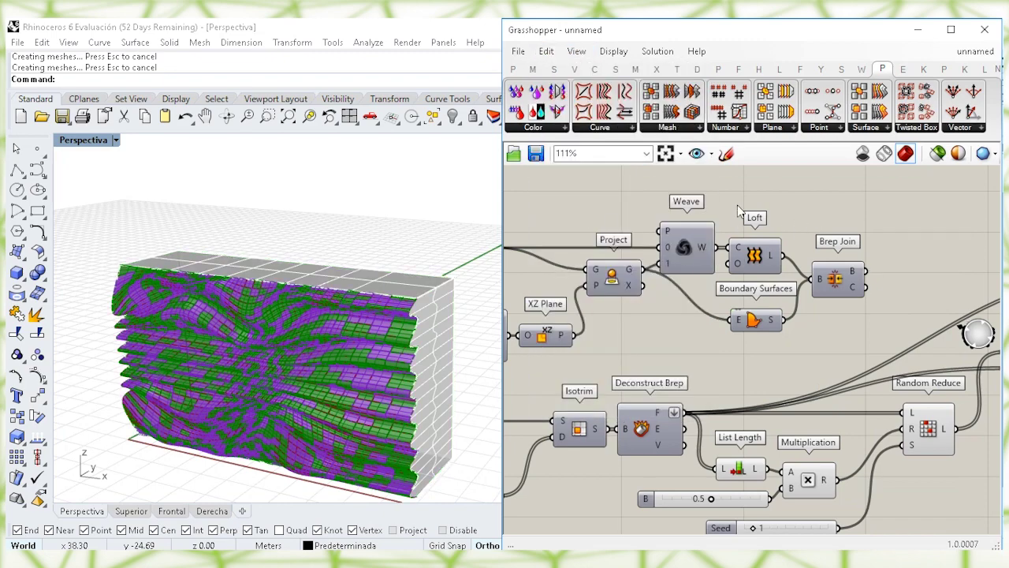
- Minimize Grasshopper, select all the baked wall geometry in Rhino's perspective view and turn off its surface isocurves, then deselect it
click(918, 29)
right_drag(536, 295, 607, 396)
drag(607, 396, 189, 173)
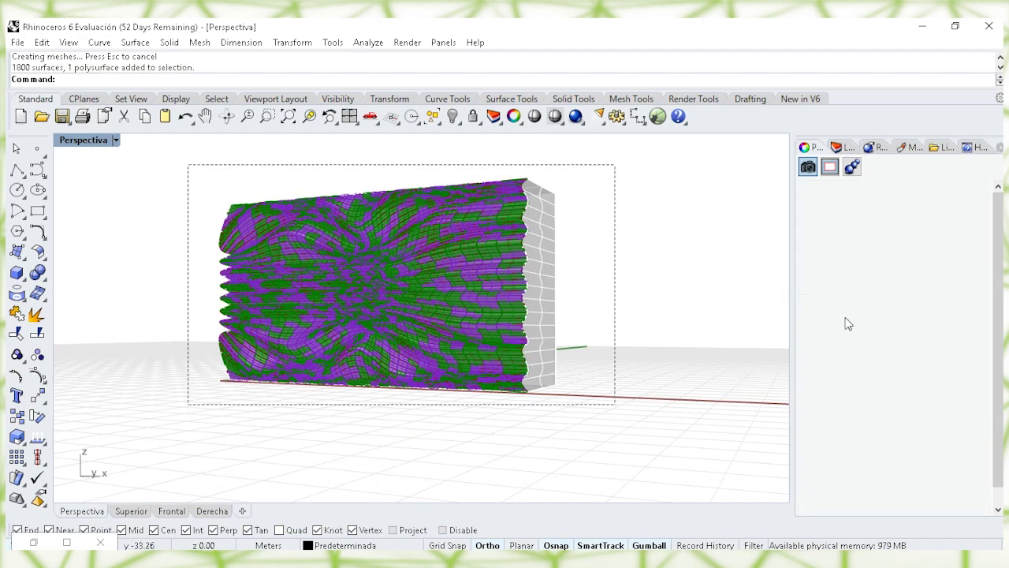
right_drag(674, 334, 595, 189)
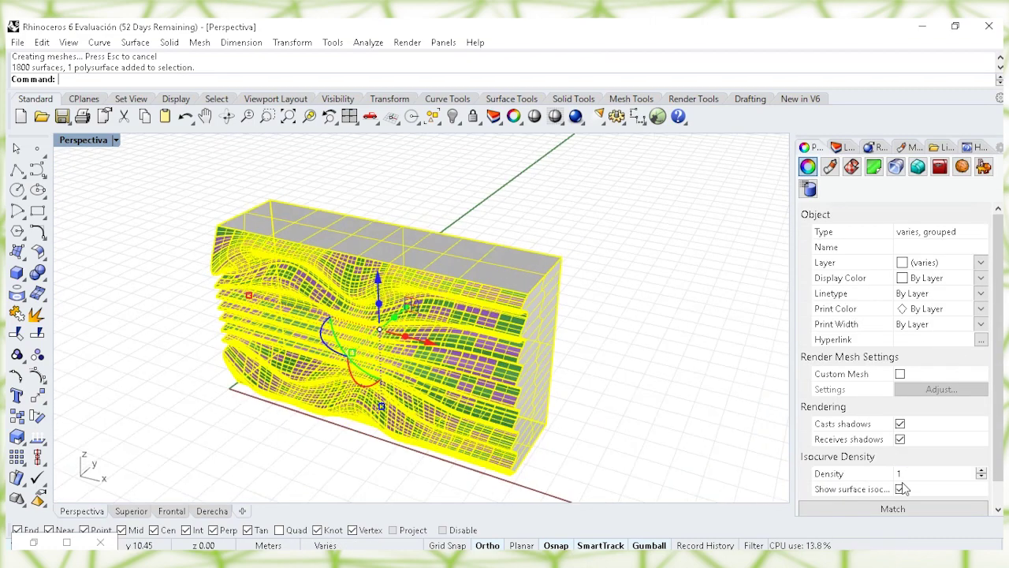
click(569, 410)
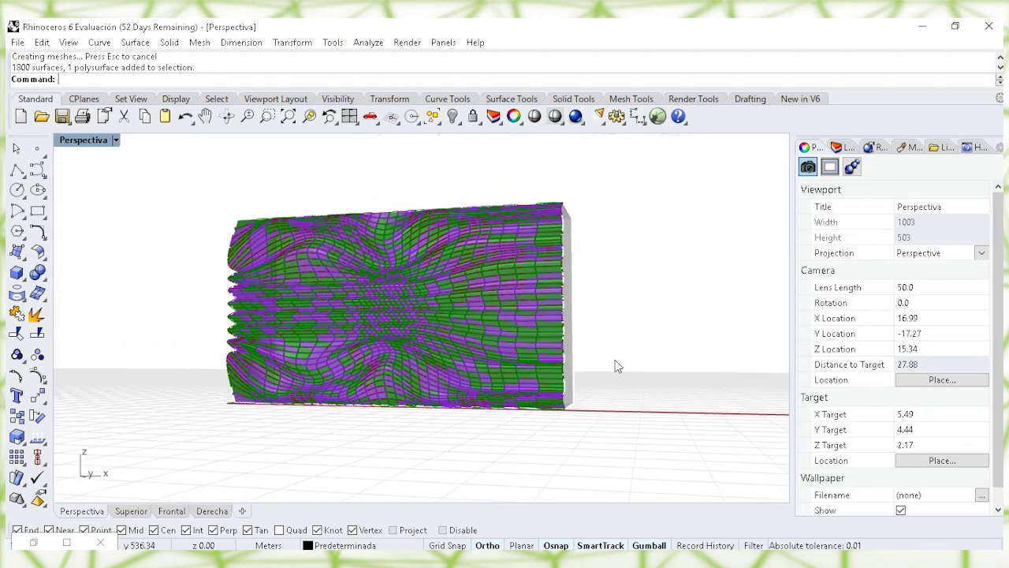